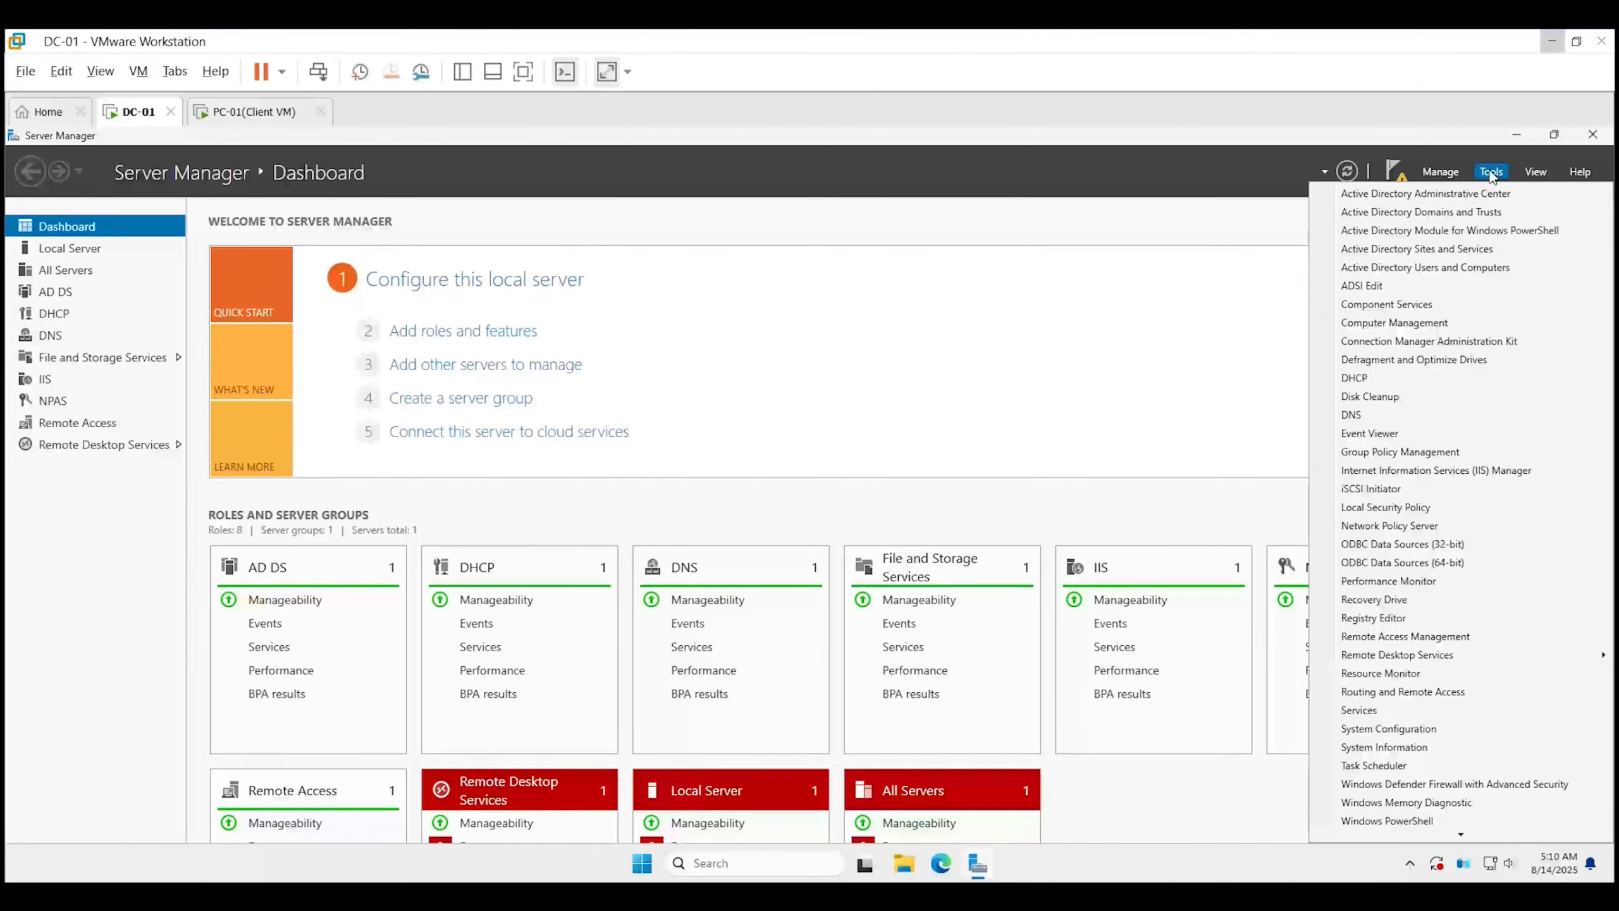
Launch Active Directory Users and Computers from the Server Manager Tools menu.
left_click(1435, 266)
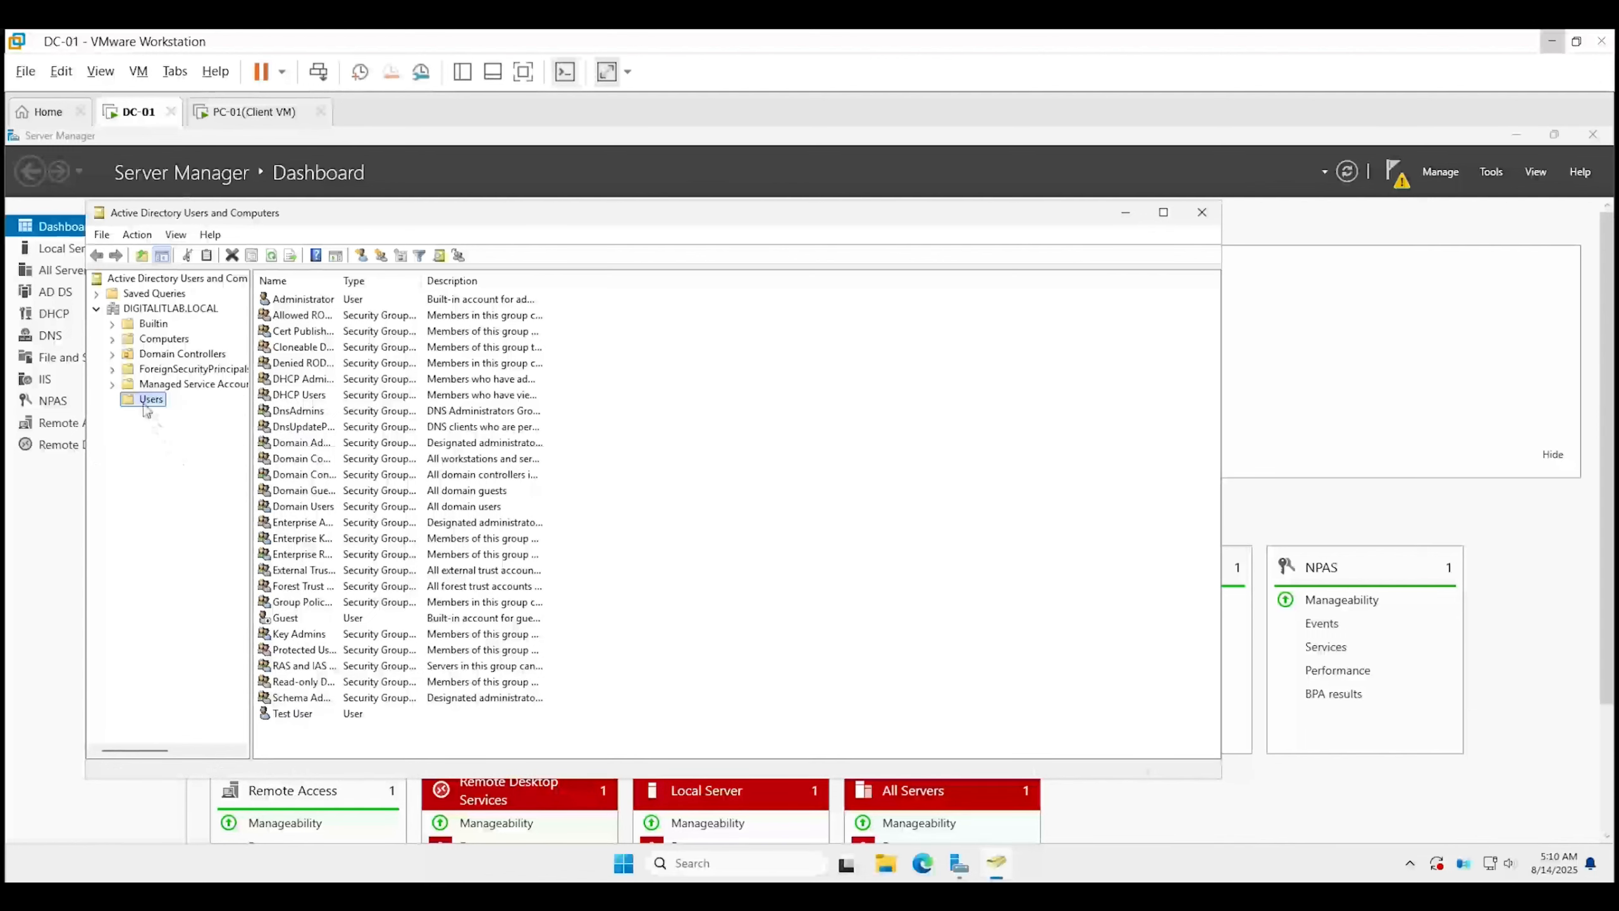
Start a new user in Users with first name RDP, last name User and a logon name.
right_click(145, 406)
mouse_move(223, 461)
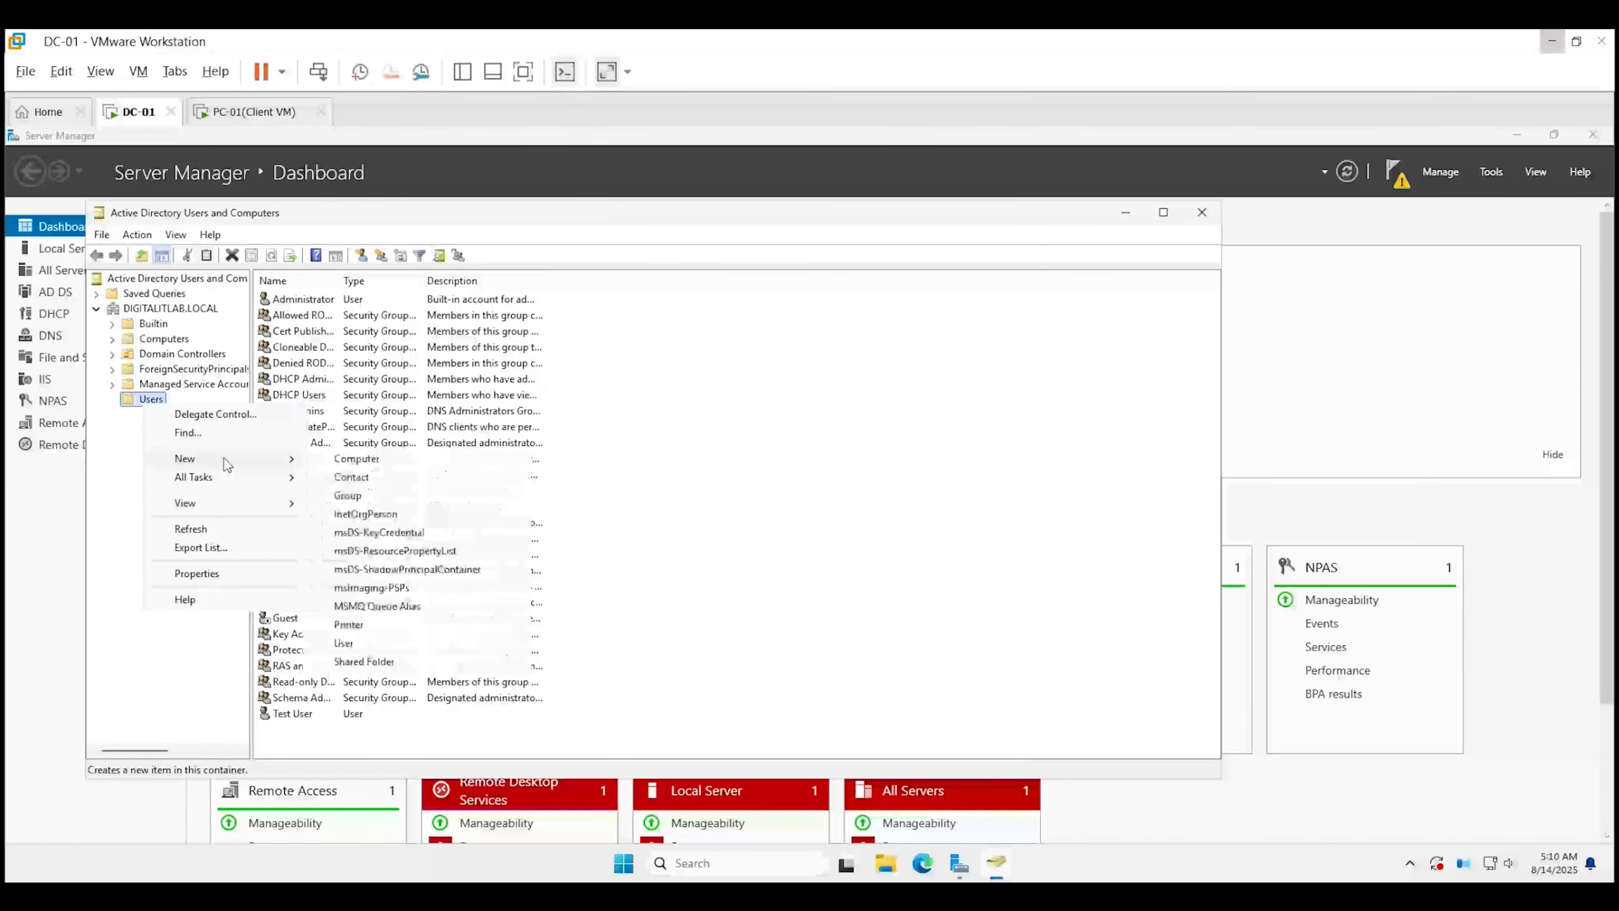
left_click(380, 646)
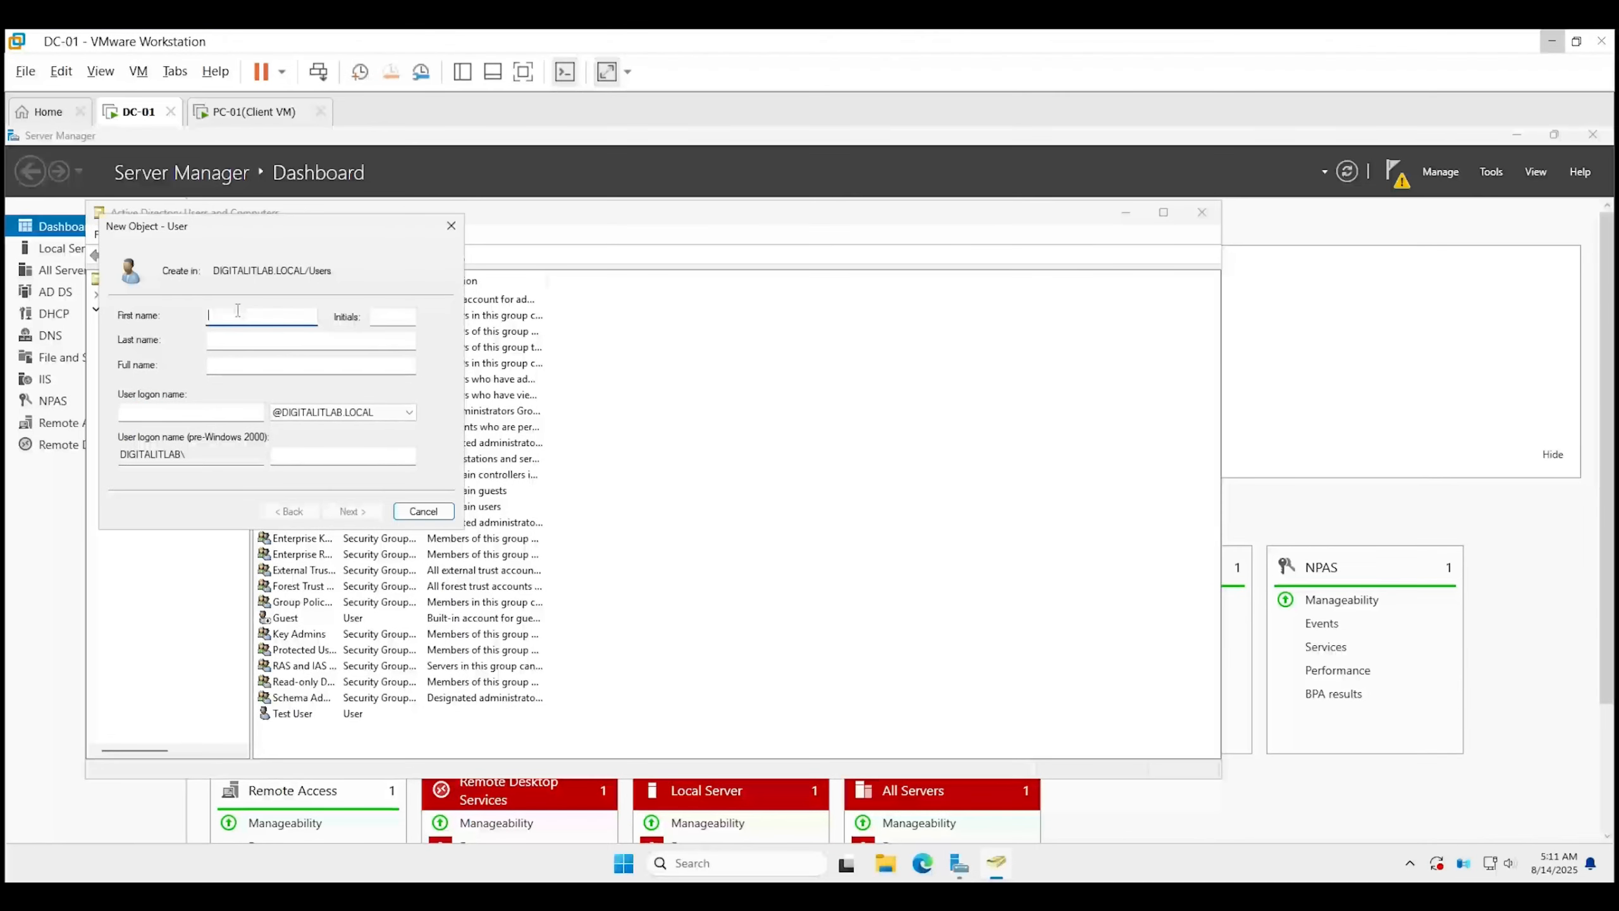
type("RDP")
key("Tab")
key("Tab")
type("User")
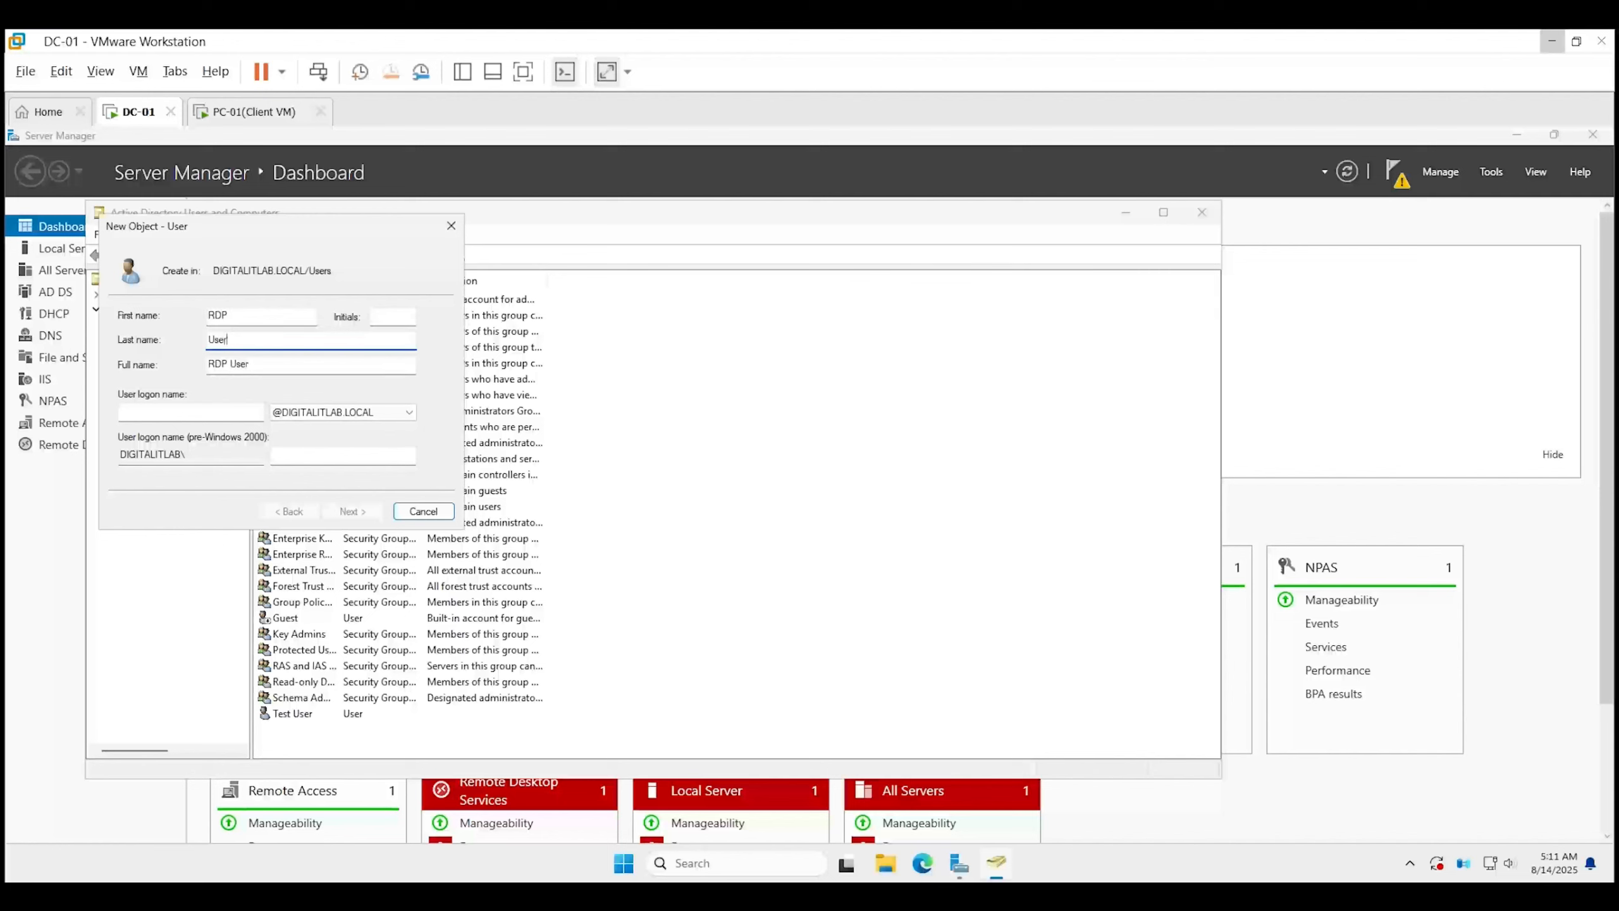
key("Tab")
key("Tab")
type("r.")
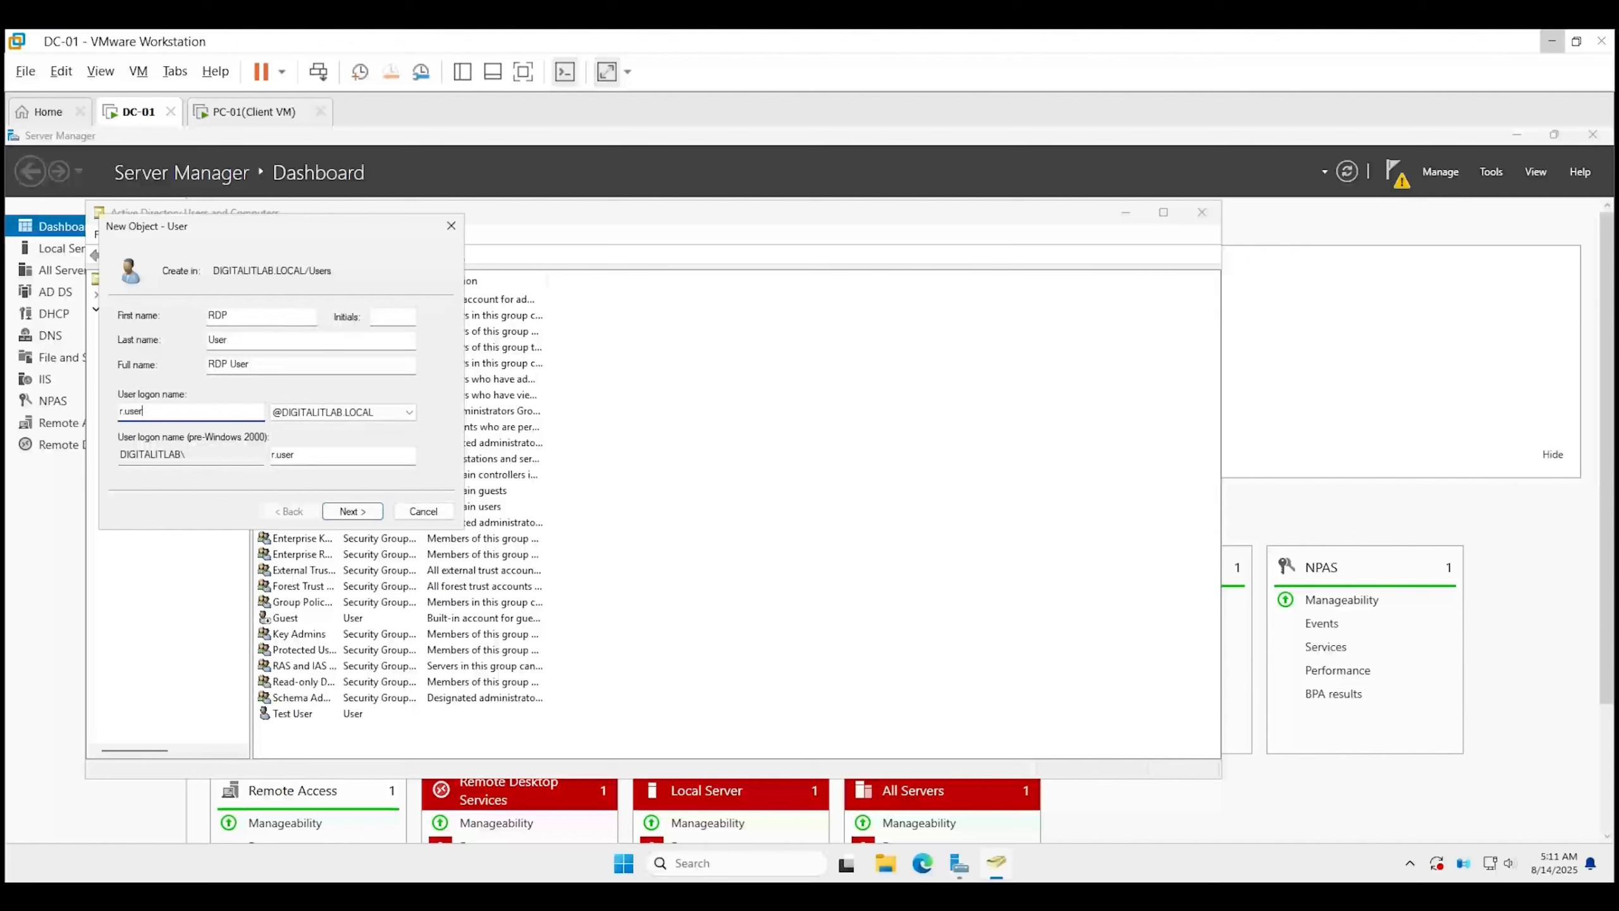
key("Return")
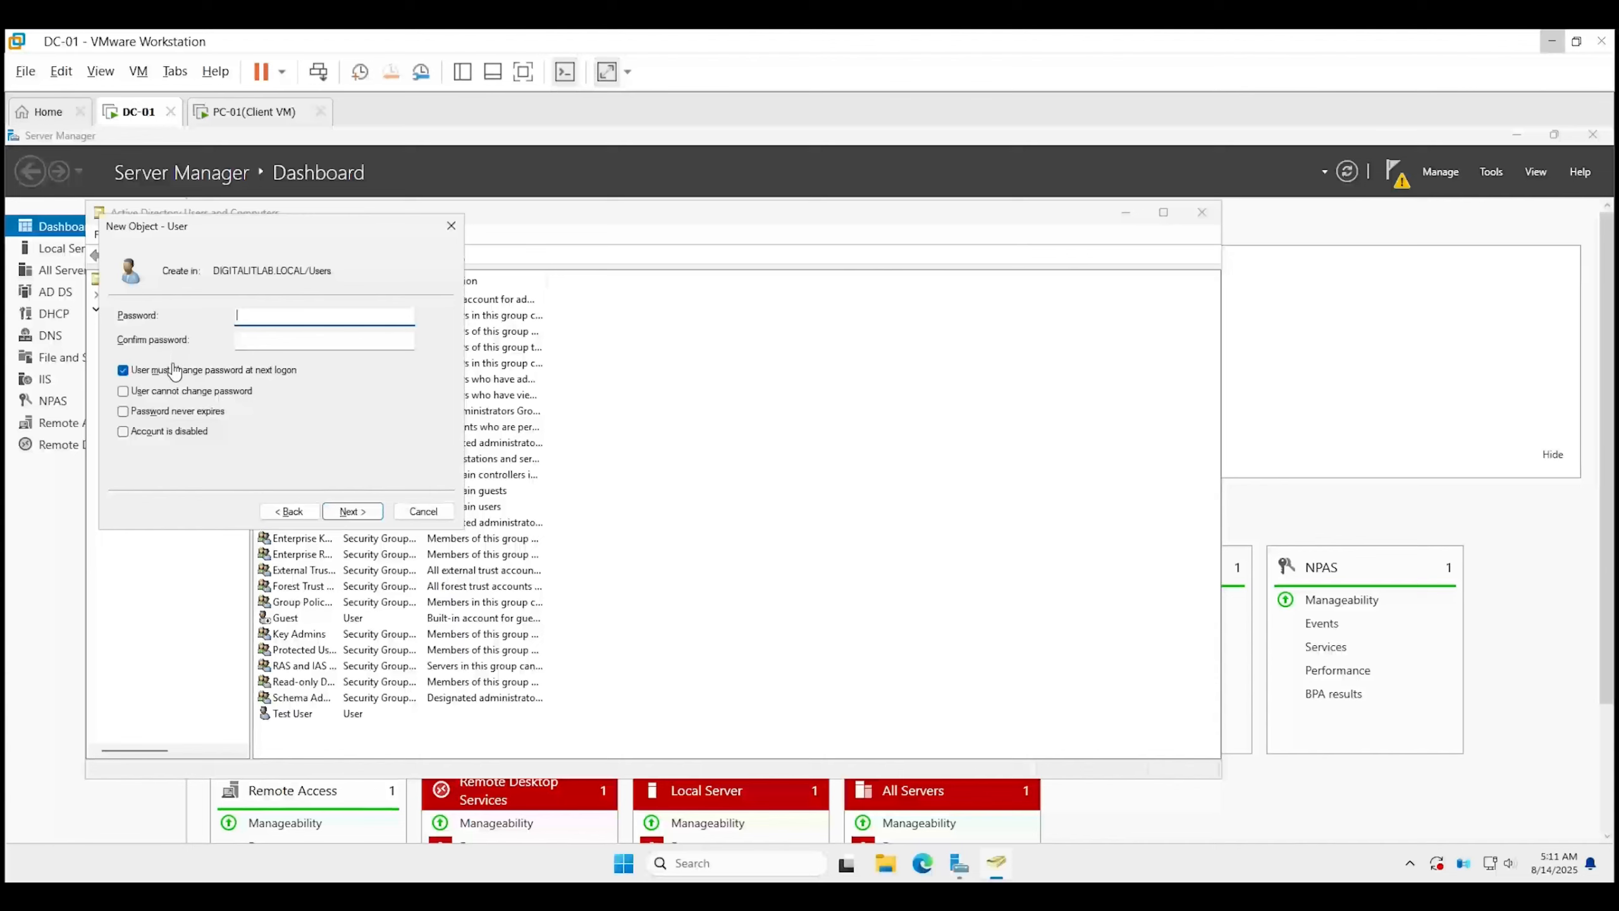
Give RDP User a password that cannot be changed and never expires, and finish creating the account.
left_click(124, 372)
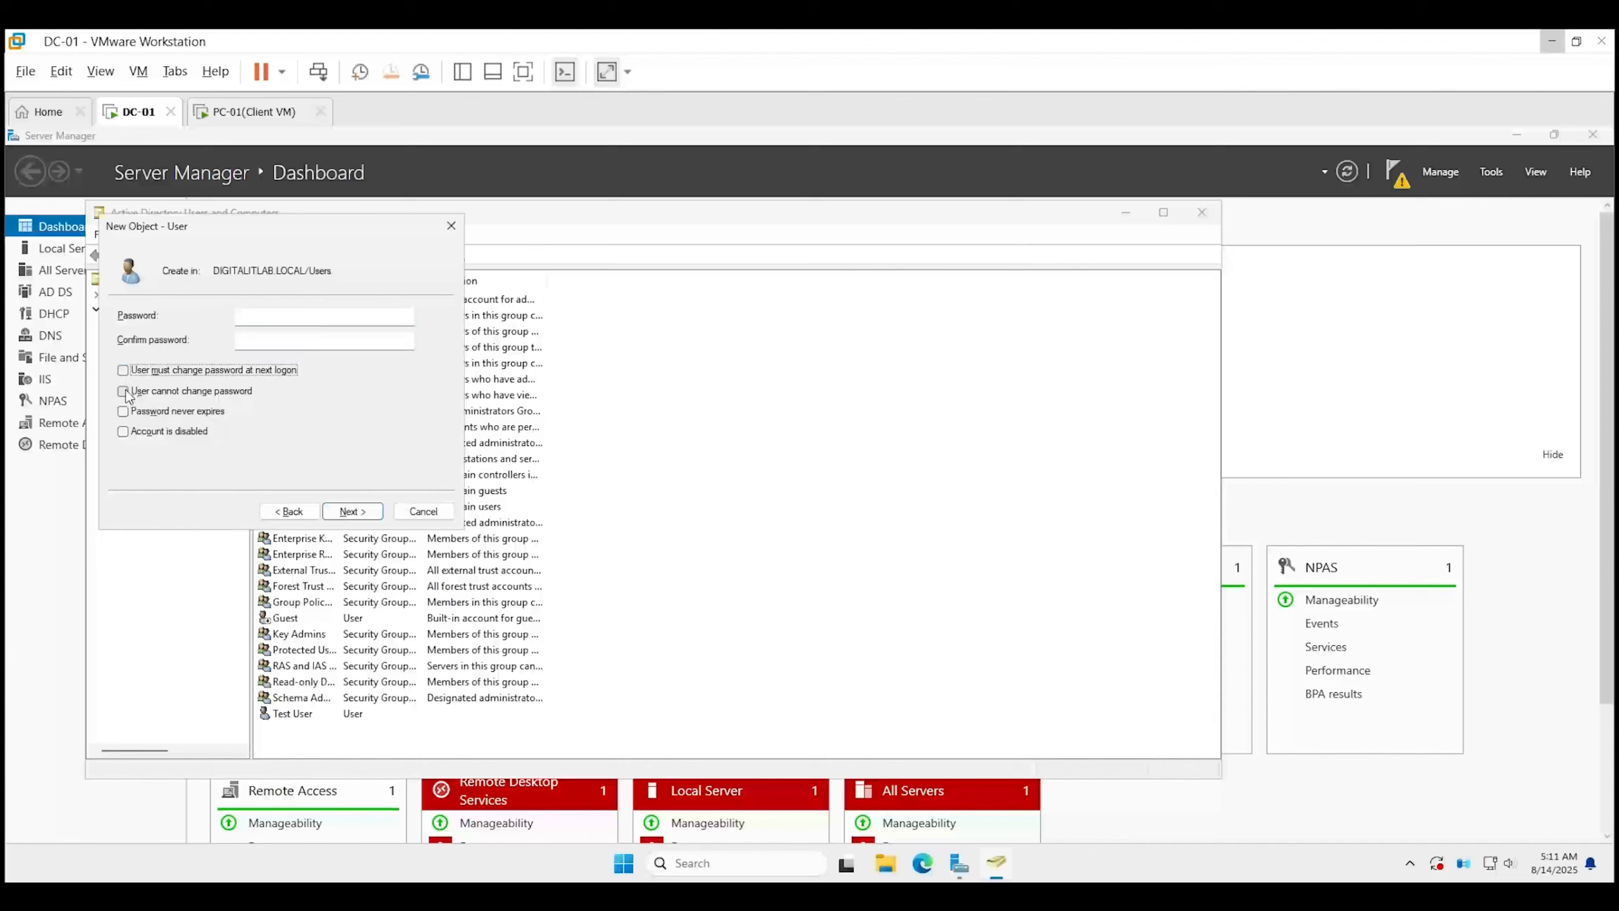
left_click(124, 391)
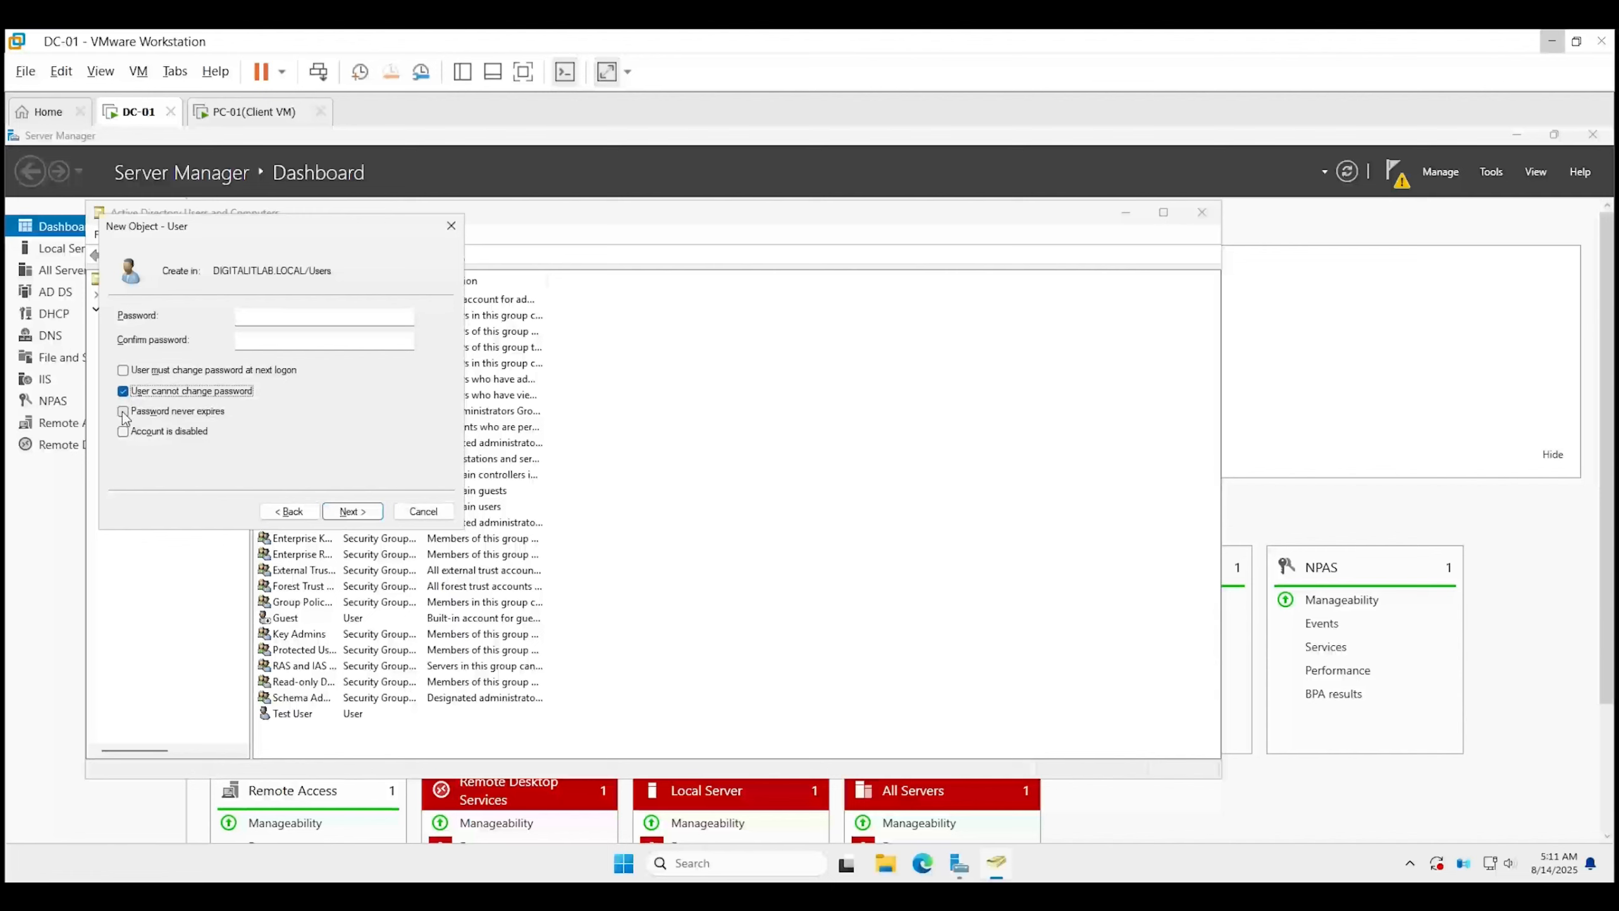
left_click(123, 411)
left_click(256, 315)
type("!")
key("Tab")
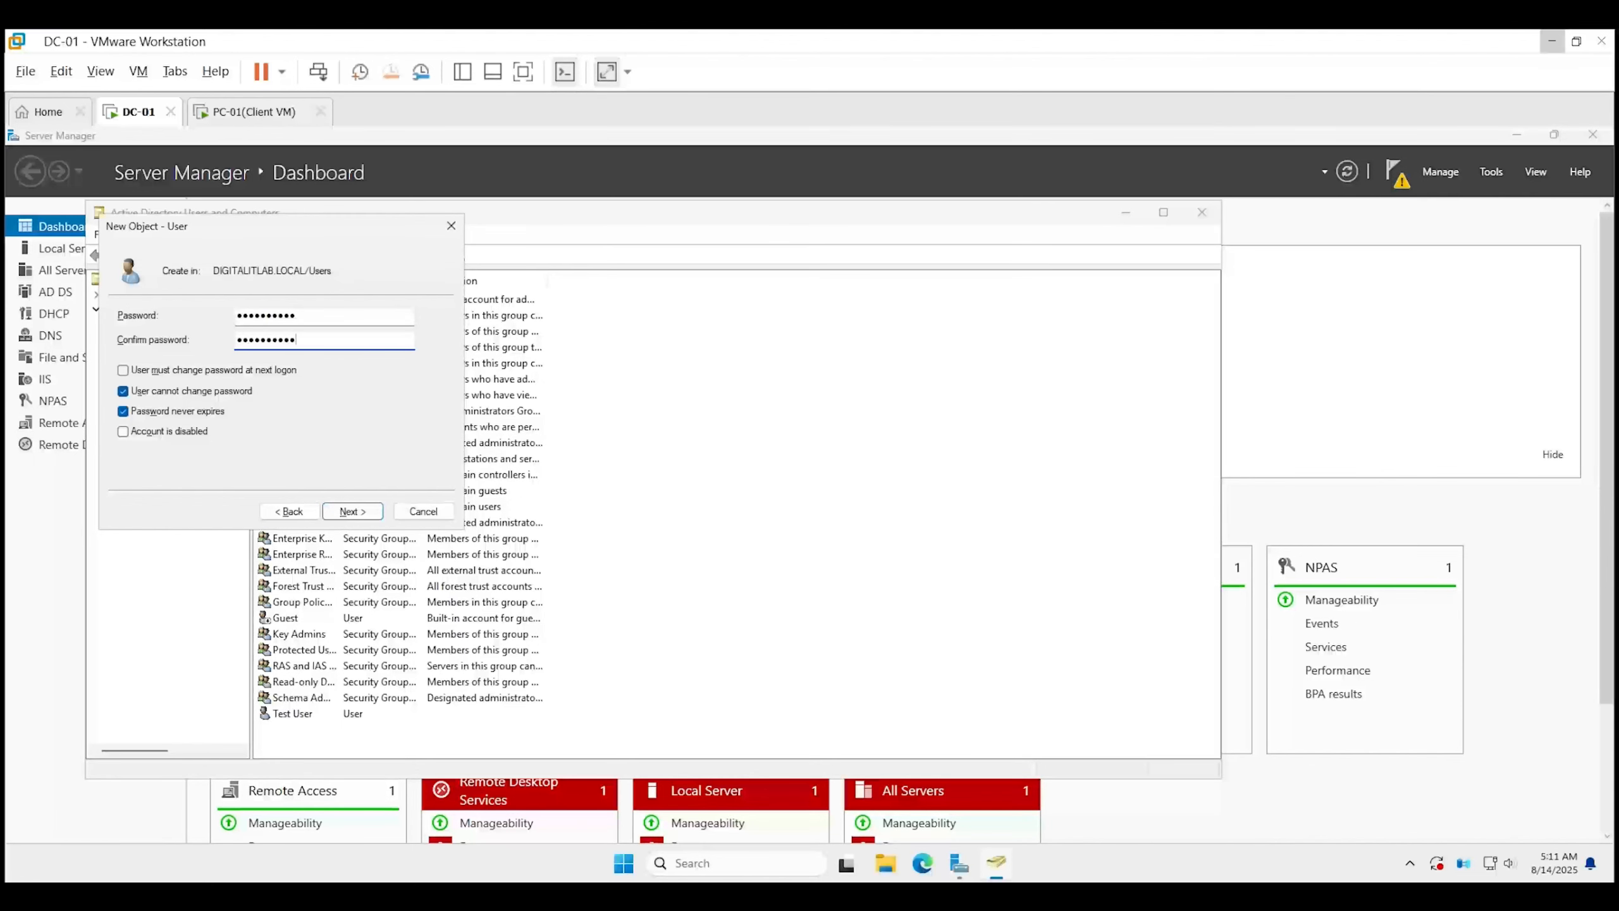
left_click(355, 511)
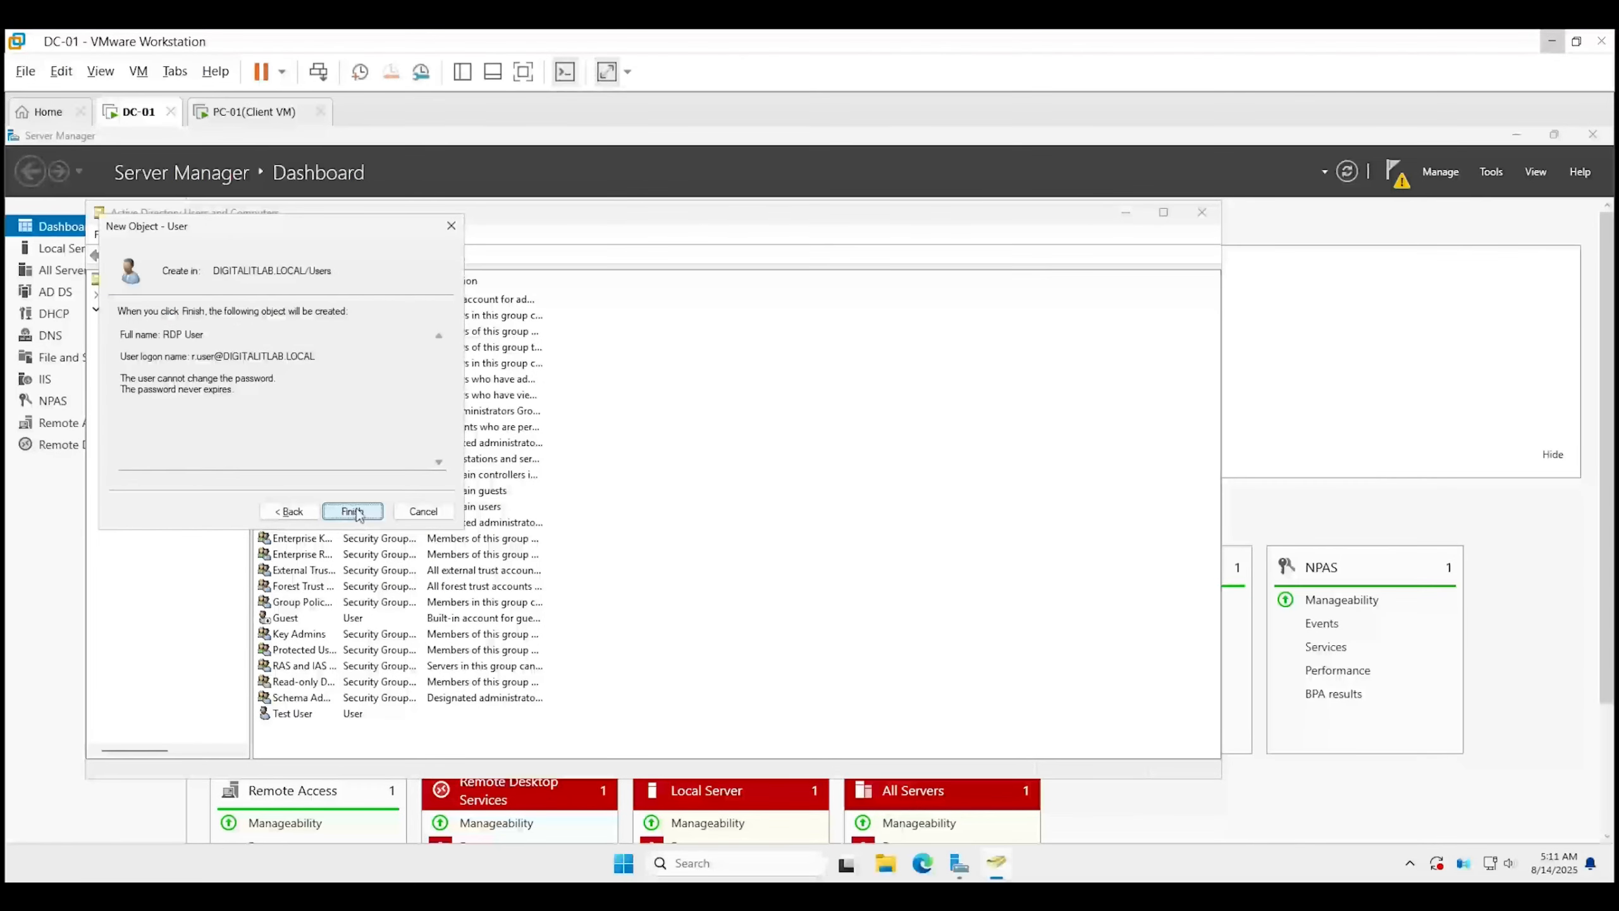
left_click(355, 511)
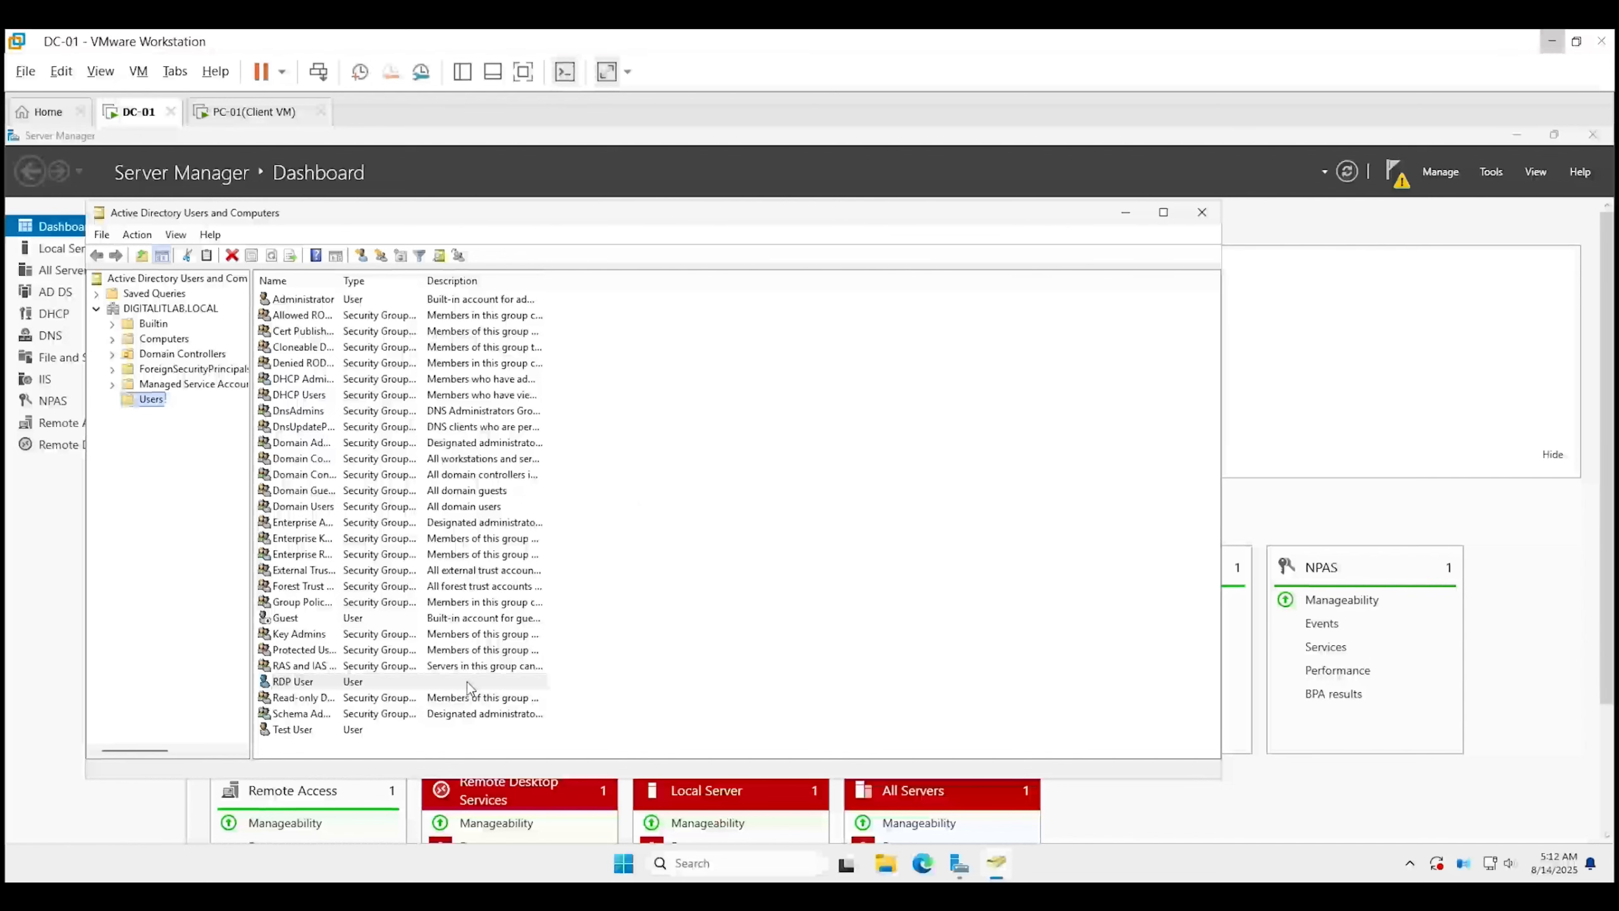
Open the Builtin Remote Desktop Users group and view its members.
left_click(467, 681)
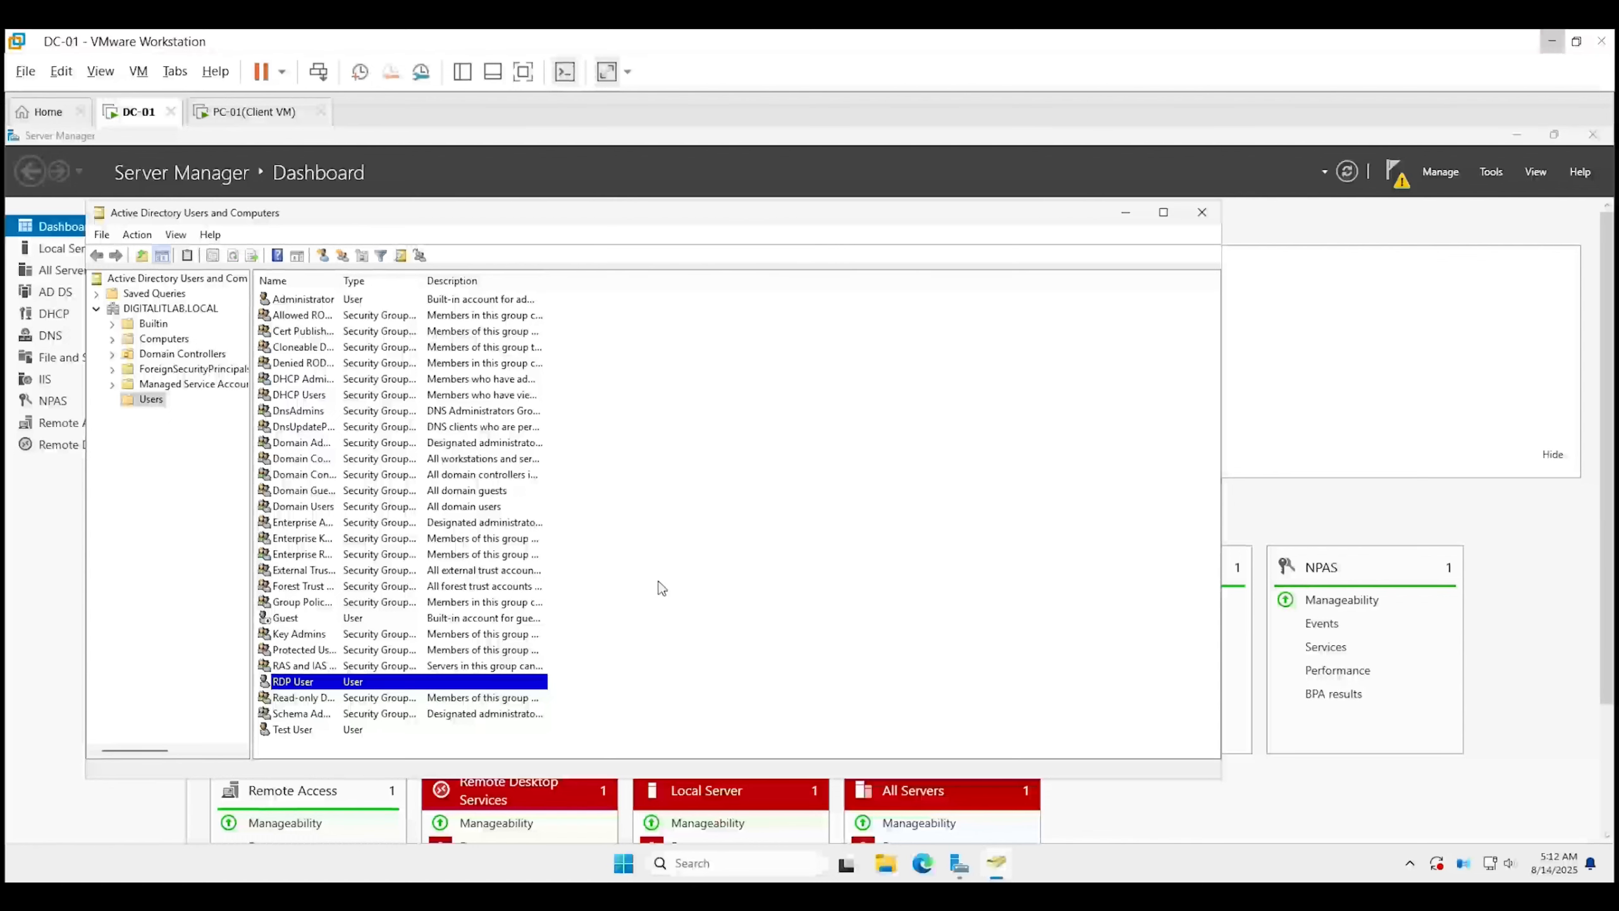
left_click(156, 323)
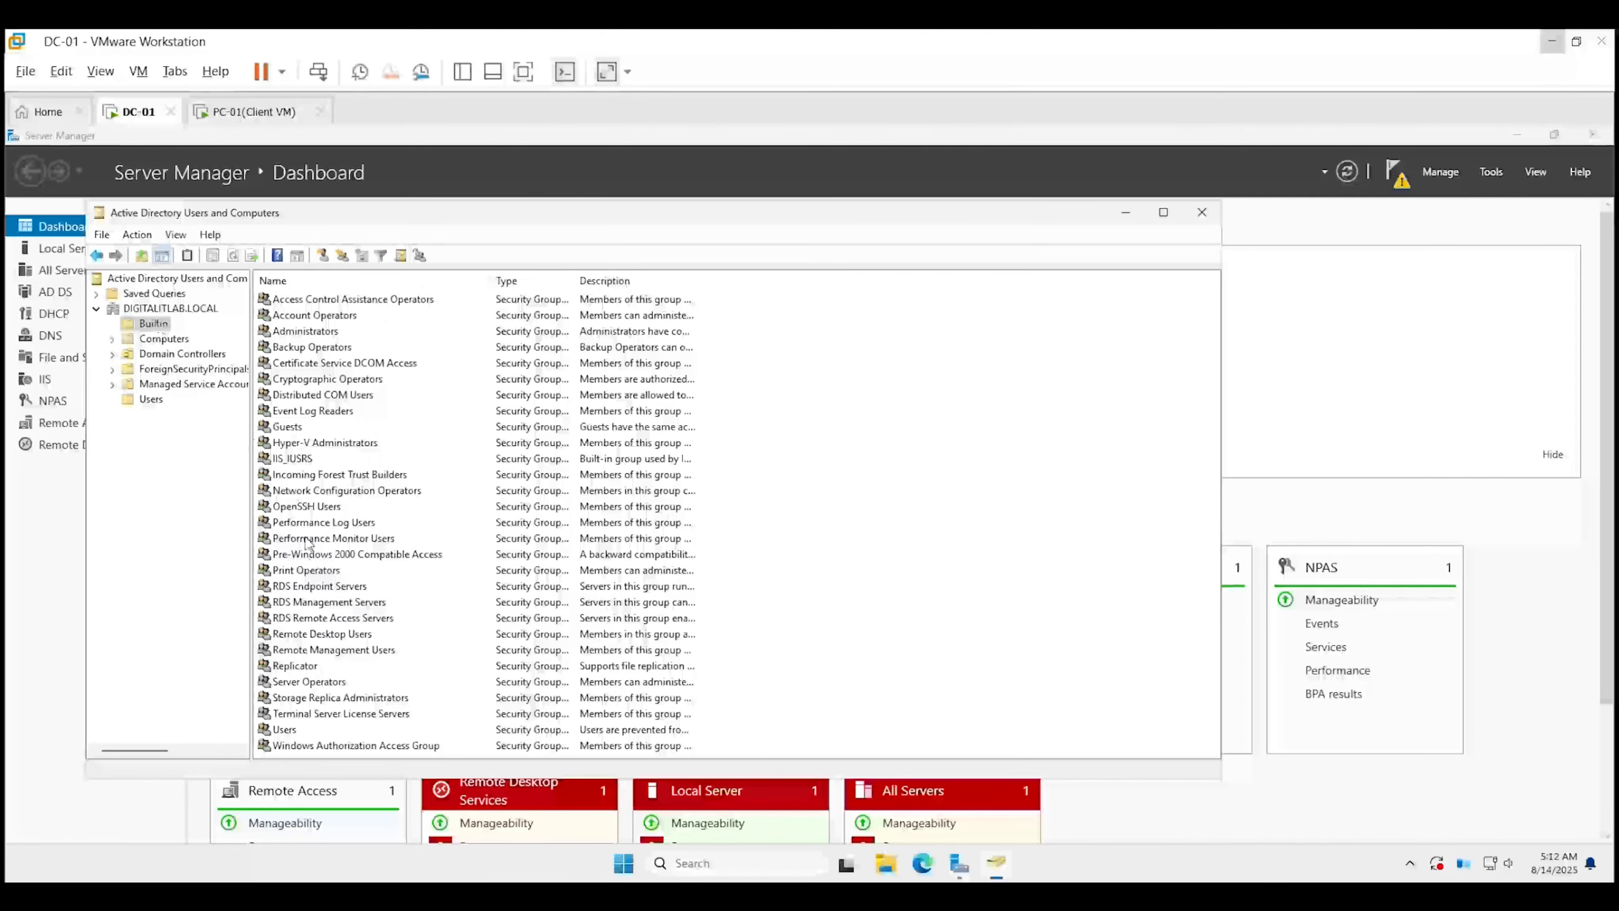
double_click(299, 633)
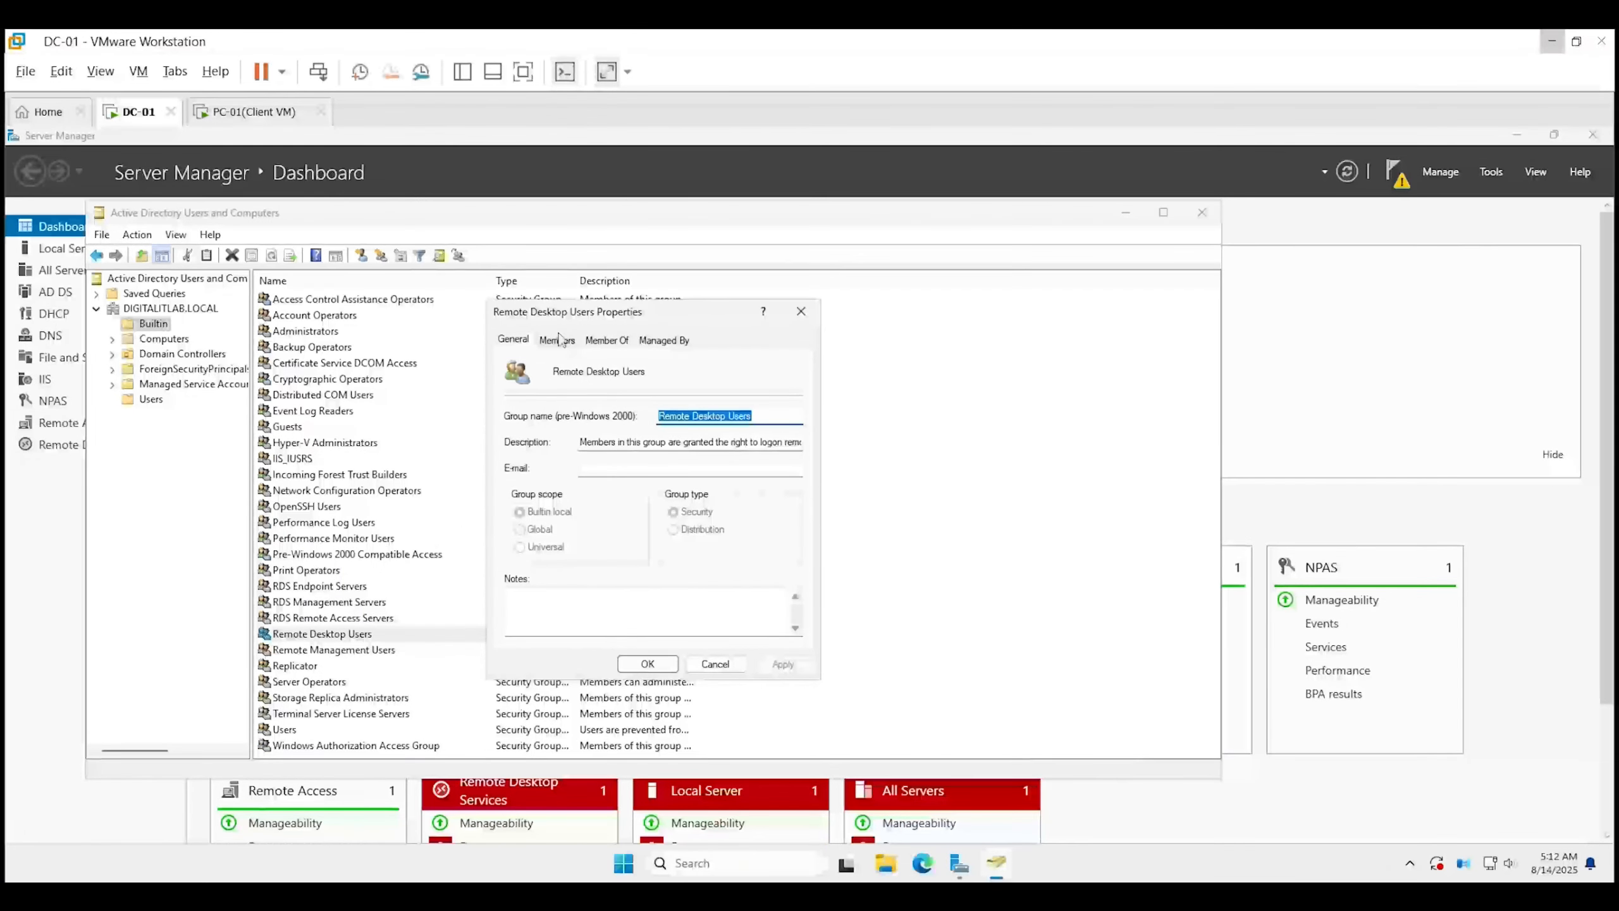
left_click(561, 343)
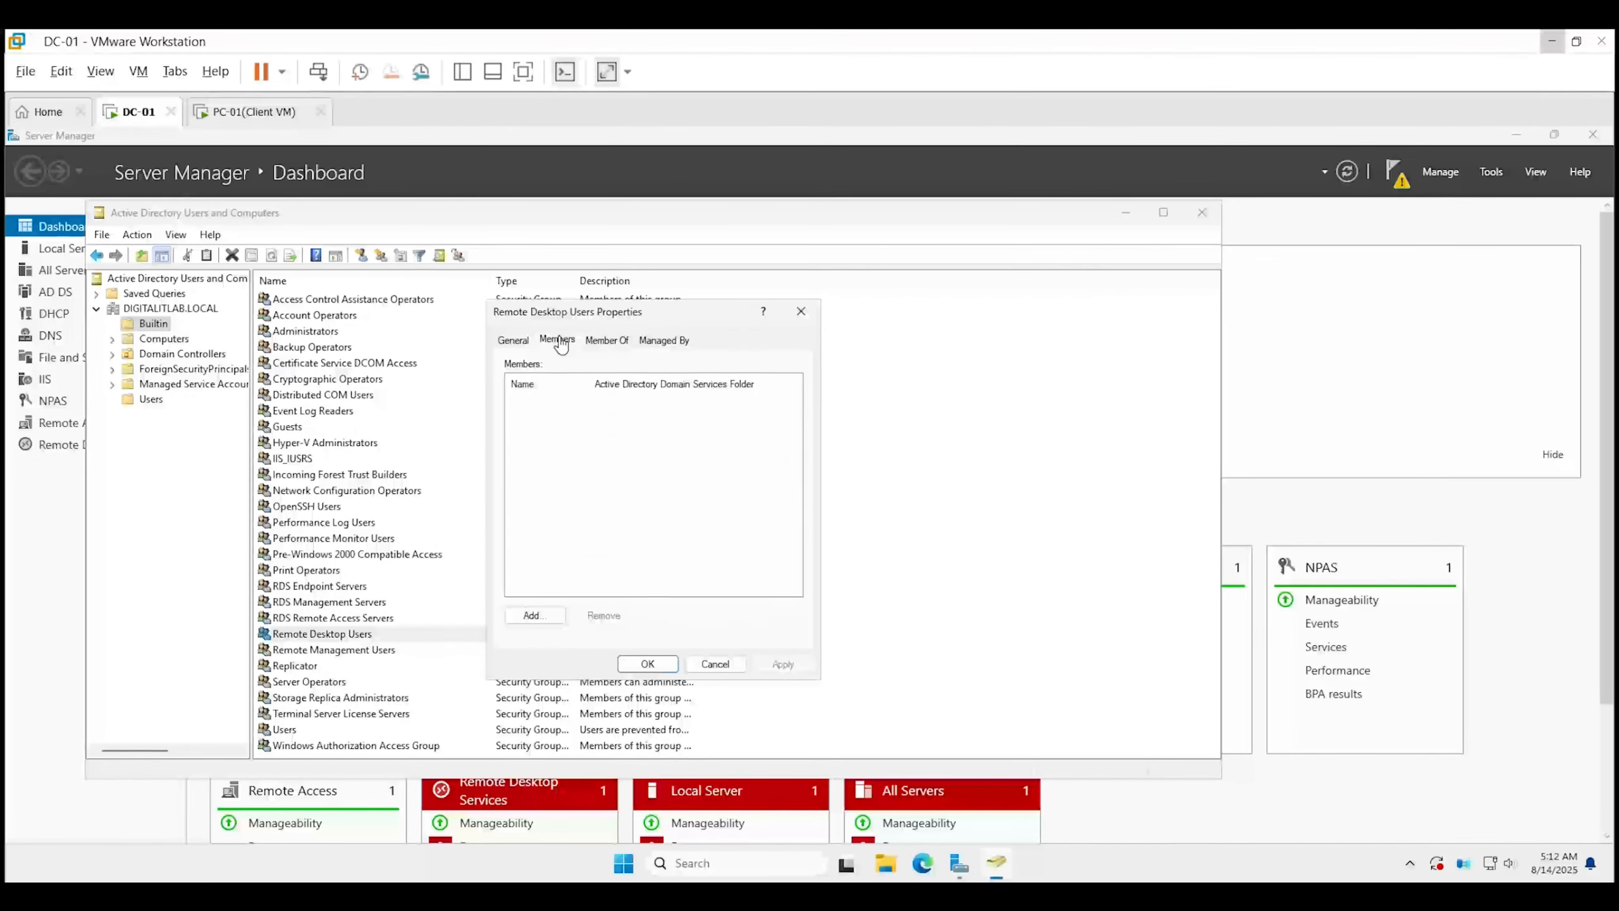
Add RDP User as a member, apply, and close Active Directory Users and Computers.
left_click(544, 614)
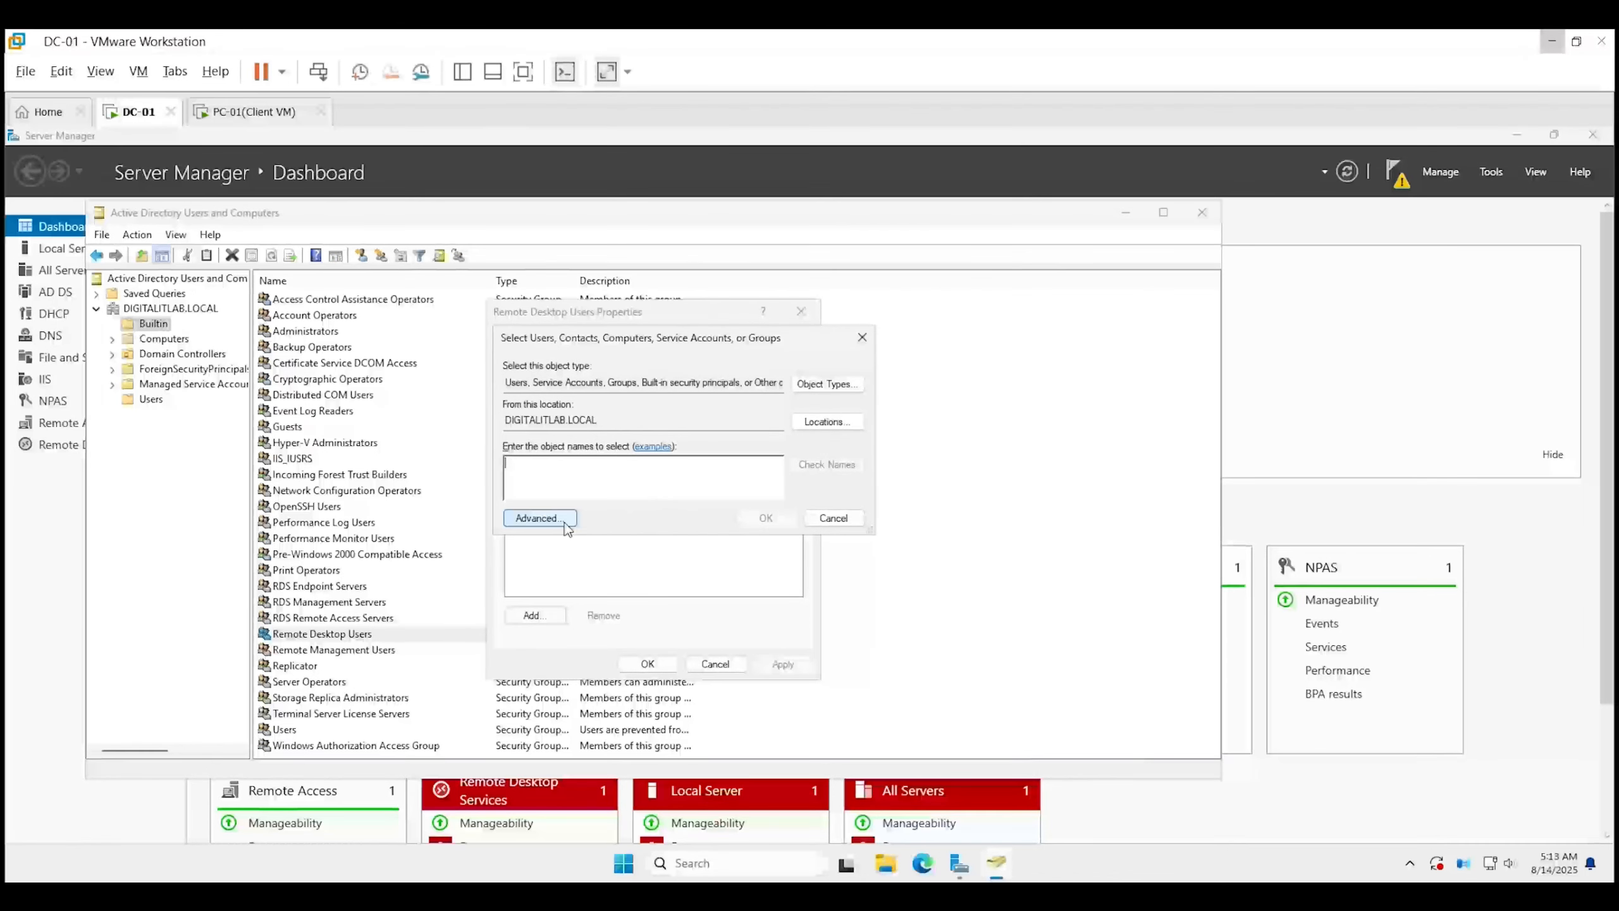
left_click(548, 519)
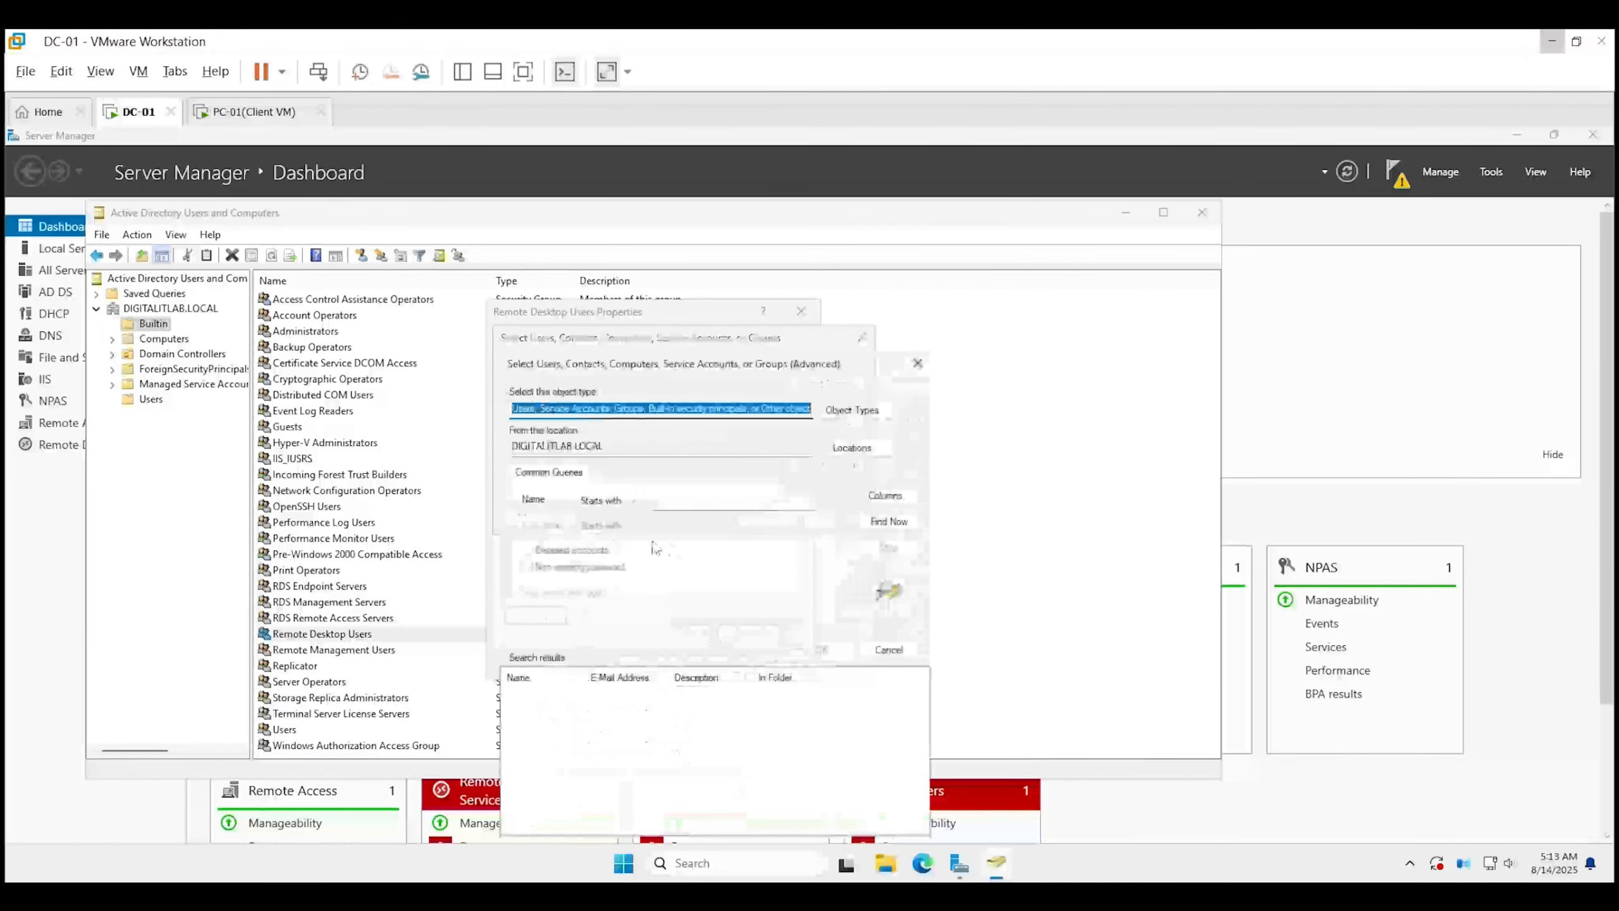
left_click(891, 522)
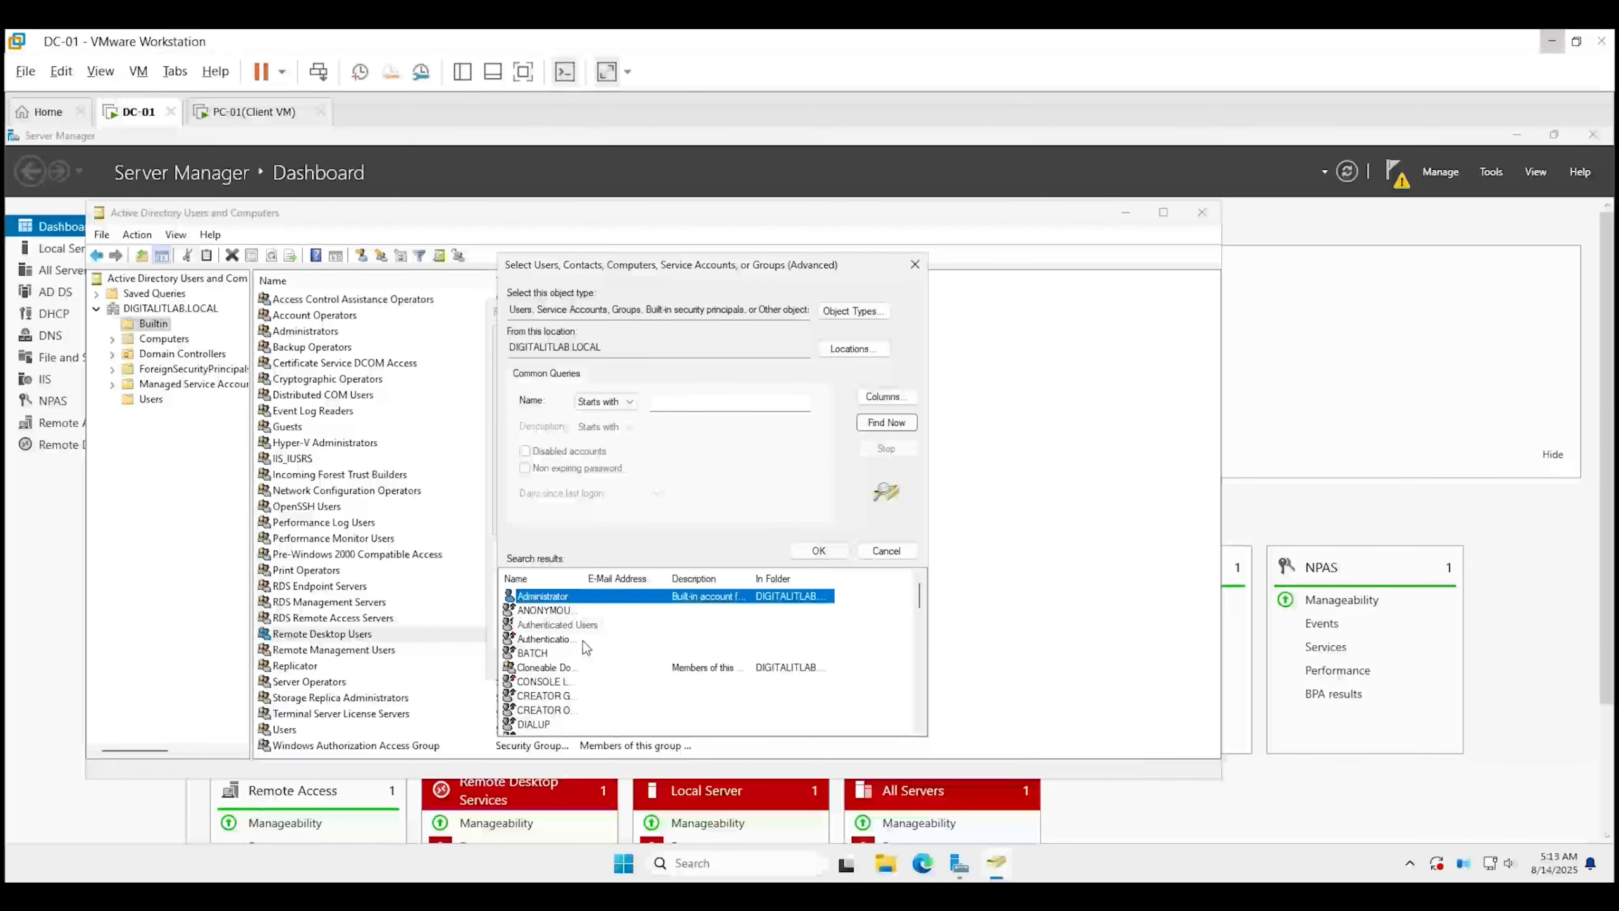
scroll(582, 640, "down", 10)
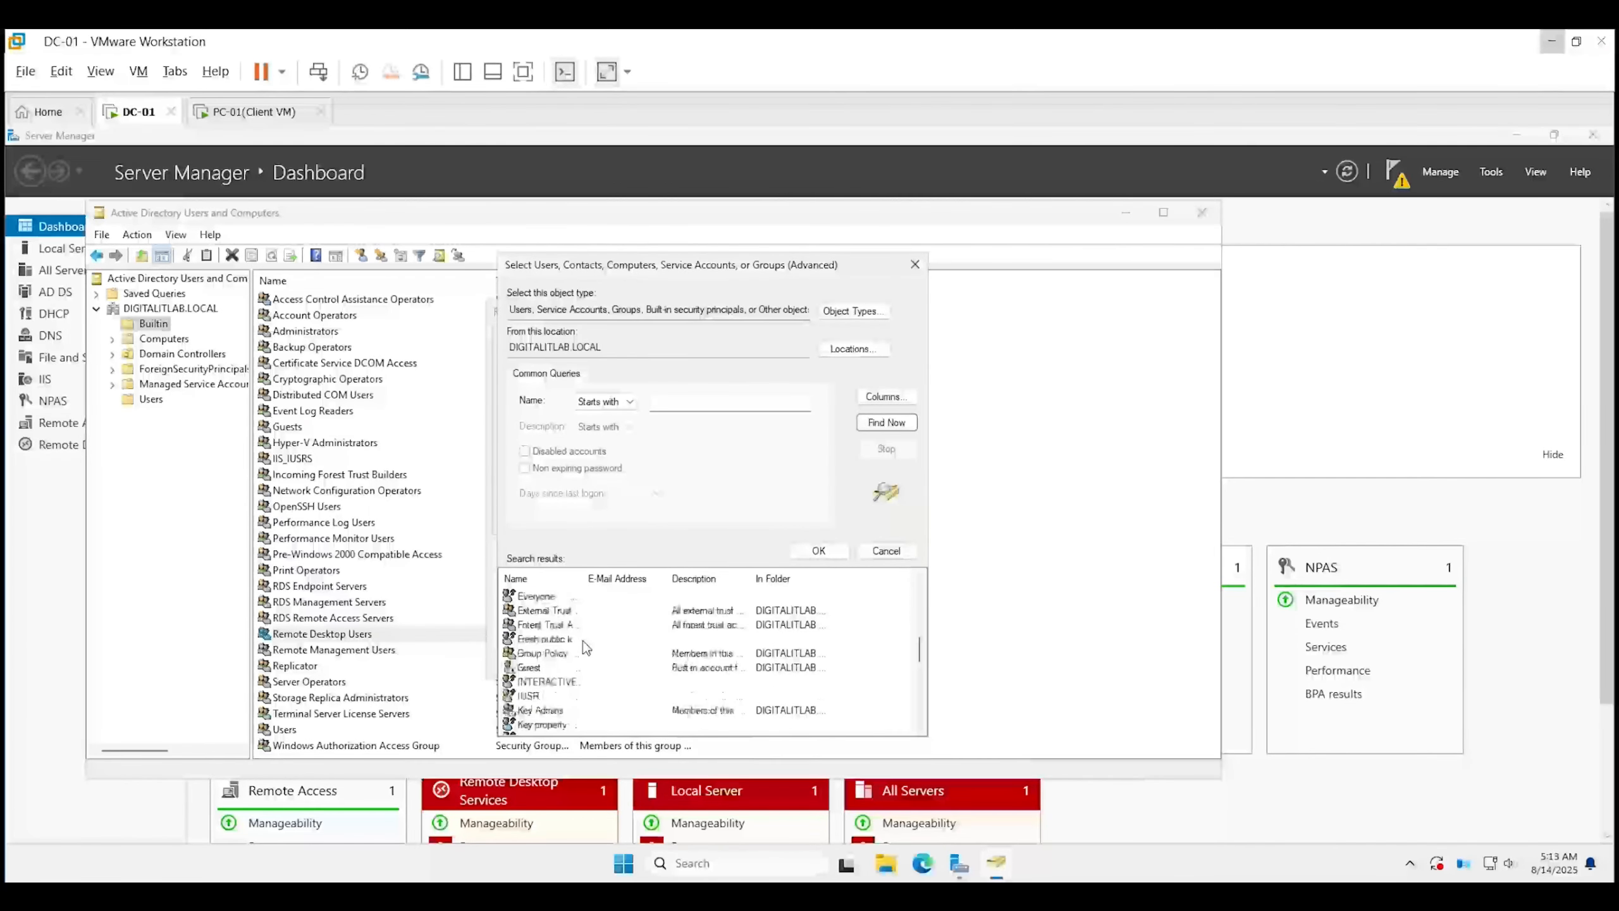
left_click(569, 667)
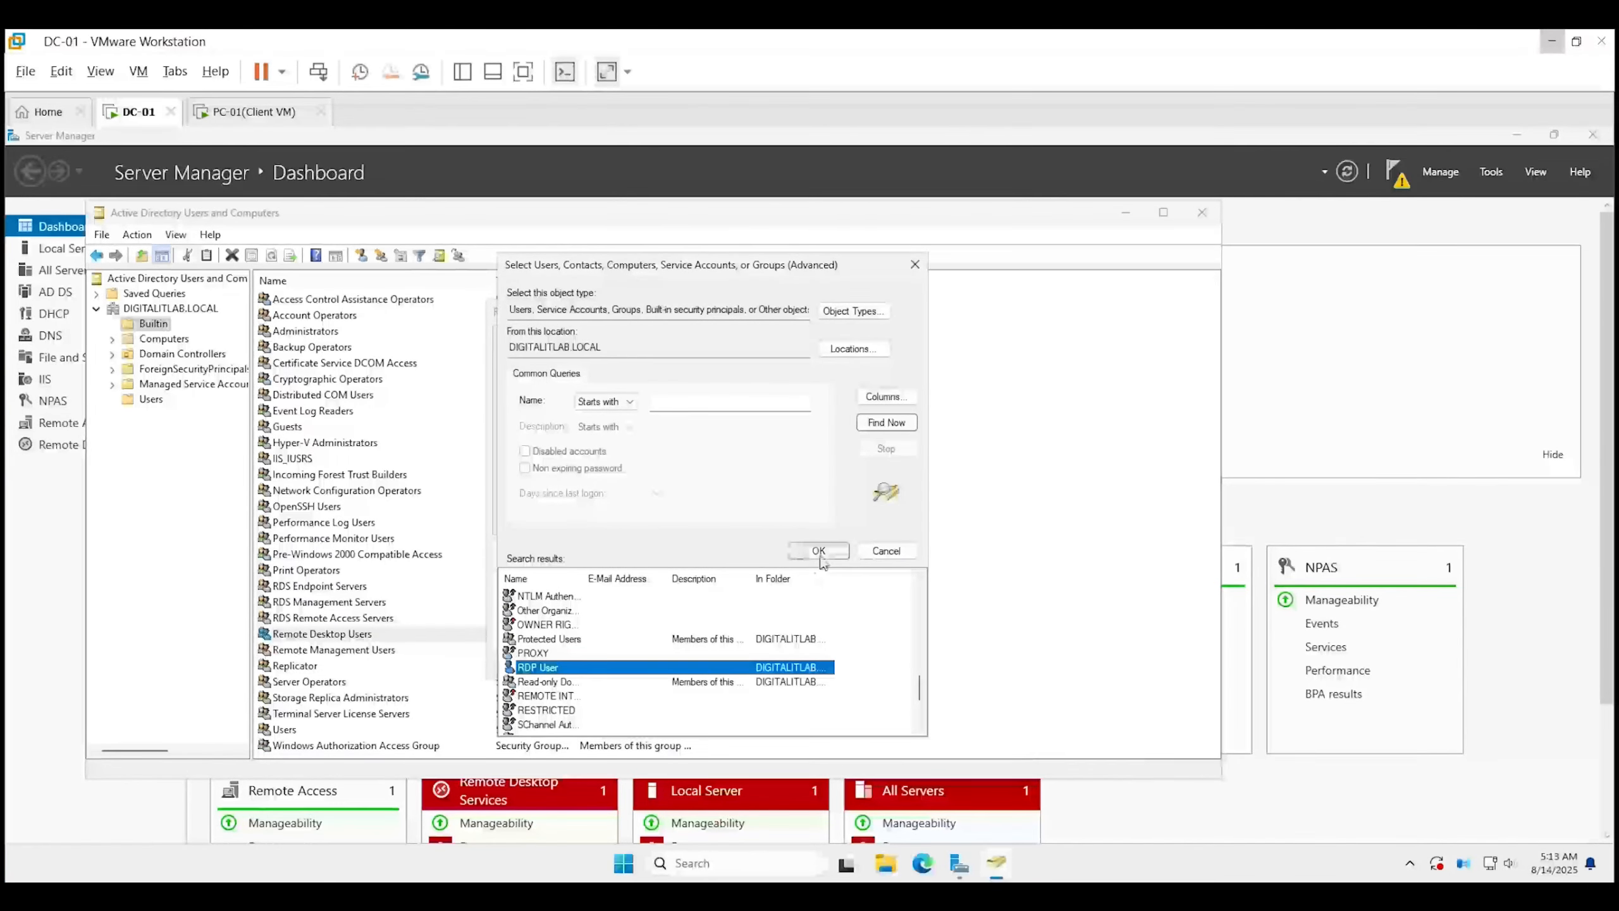
left_click(819, 551)
left_click(758, 518)
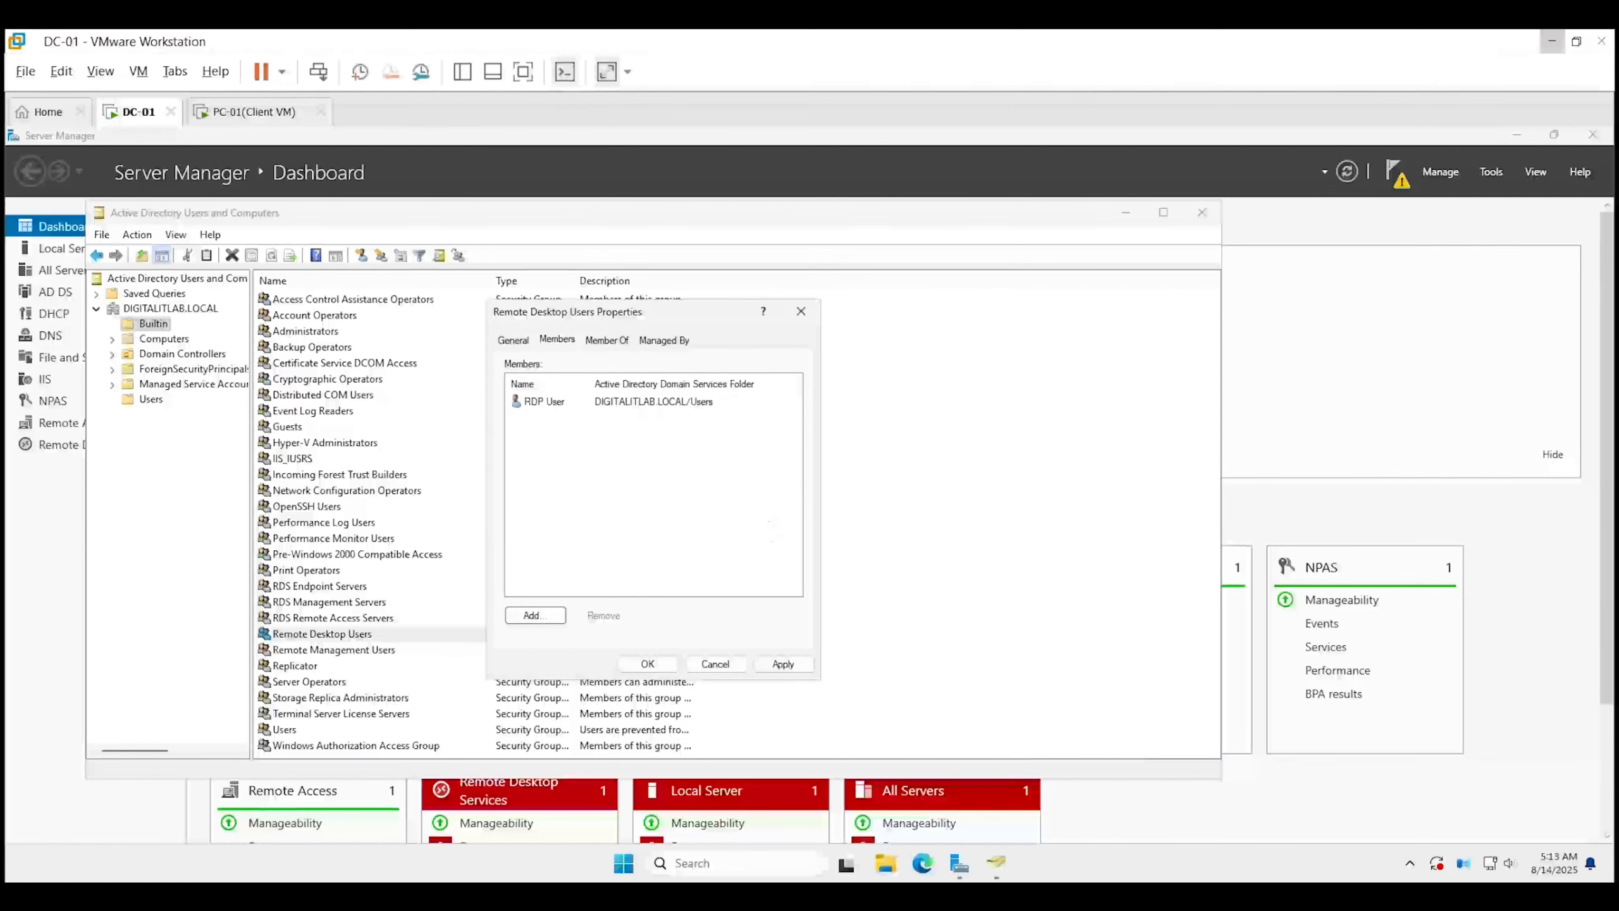
left_click(784, 664)
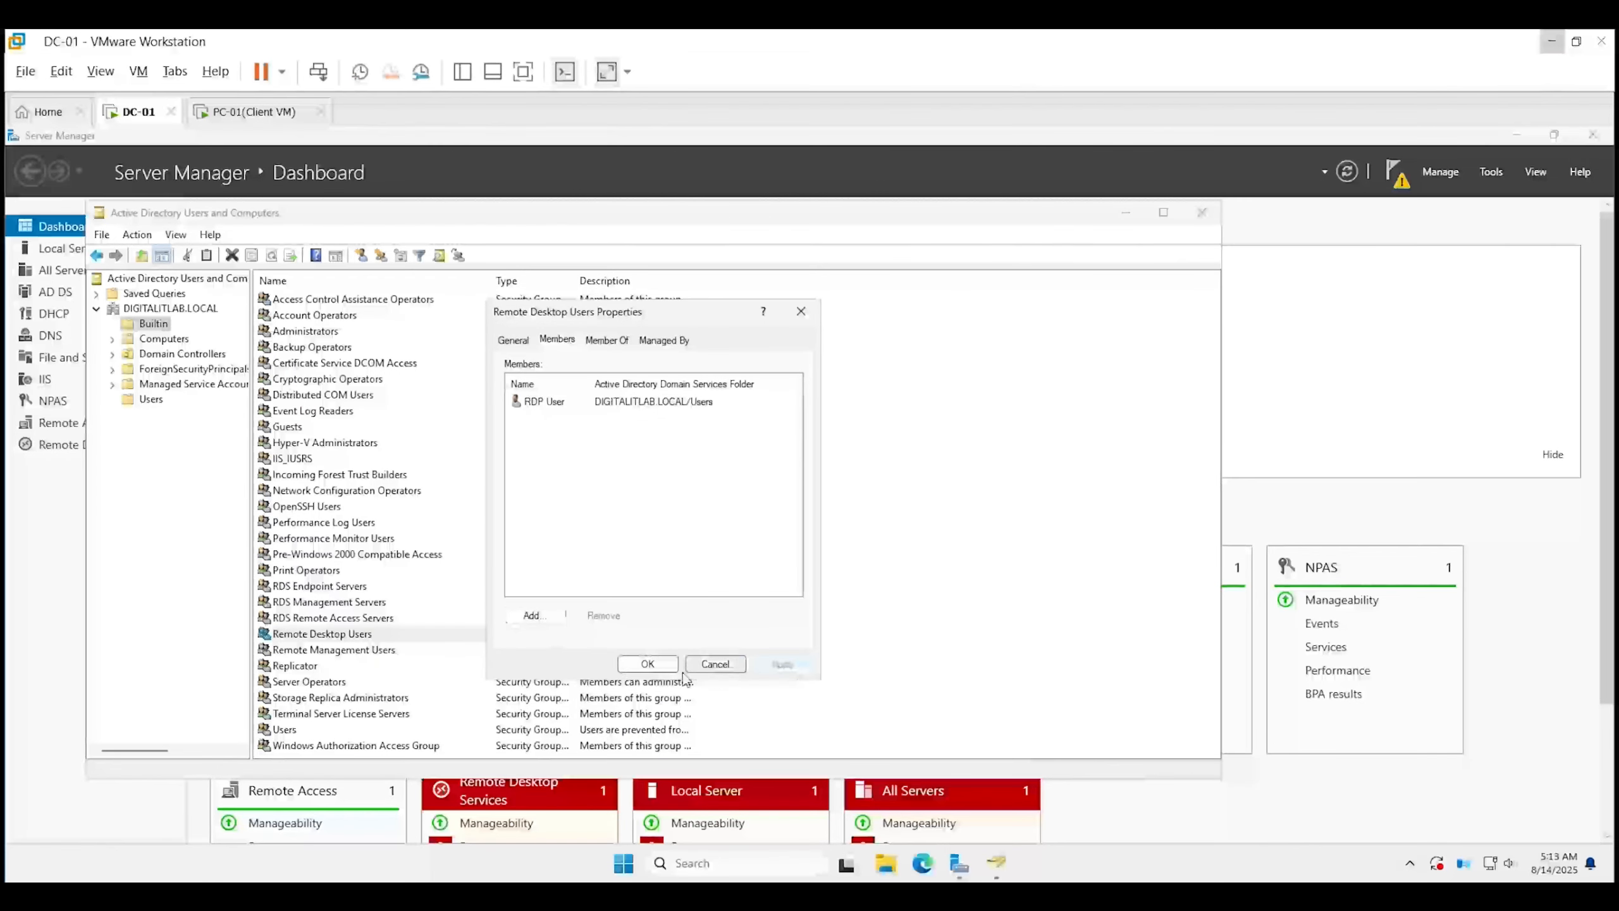
left_click(647, 664)
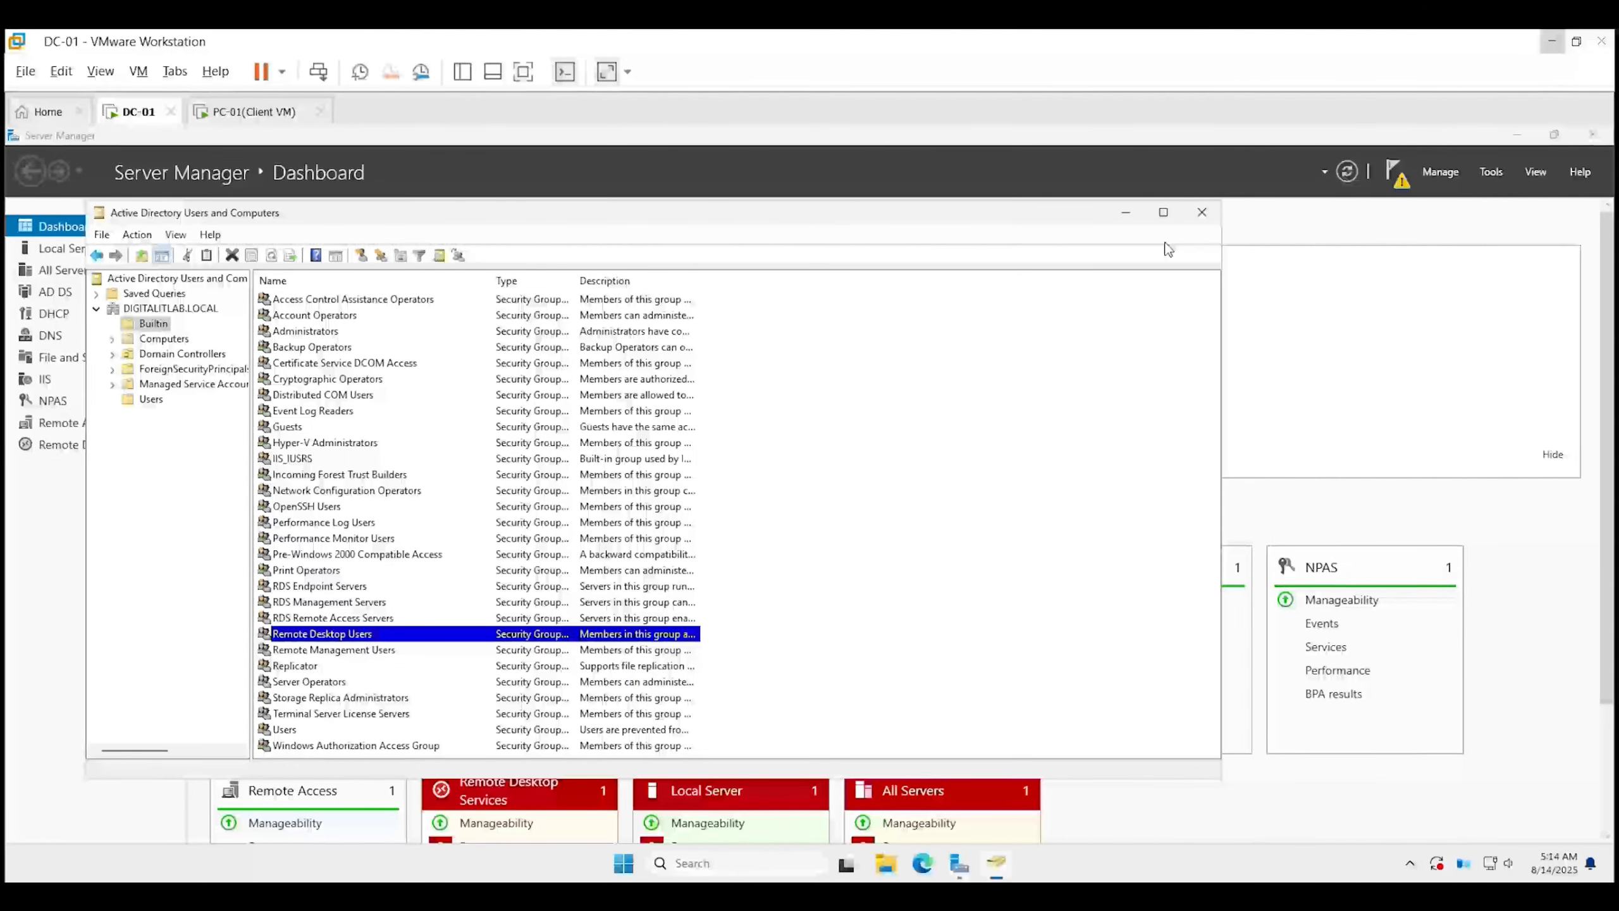
left_click(1203, 212)
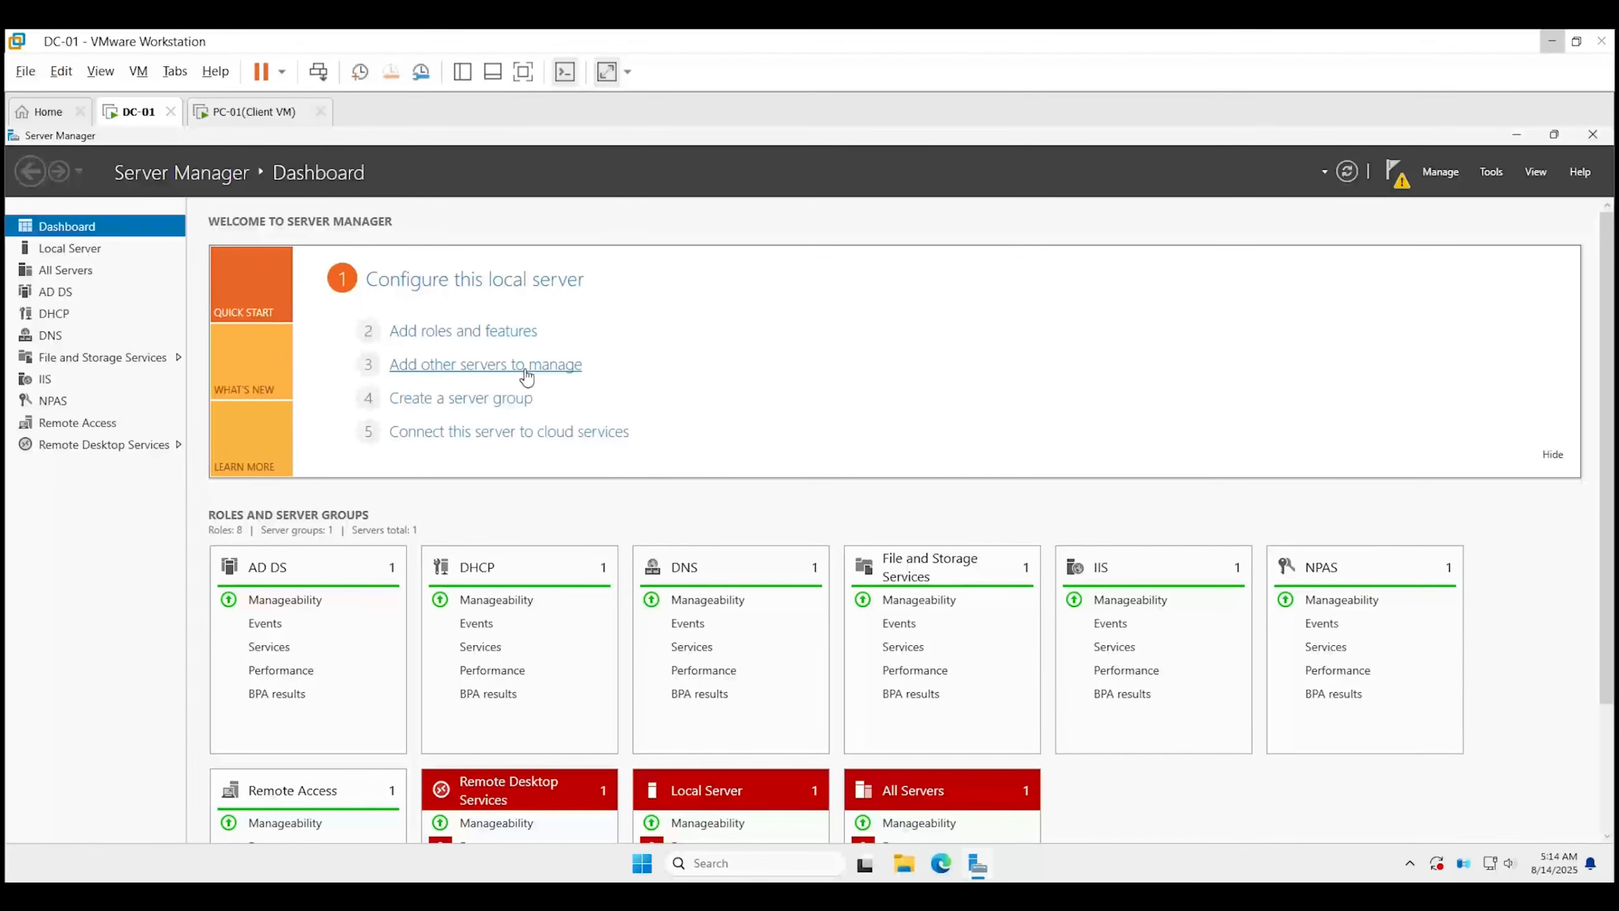
On the Local Server page, allow remote connections to DC-01 and refresh until Remote Desktop shows Enabled.
left_click(89, 253)
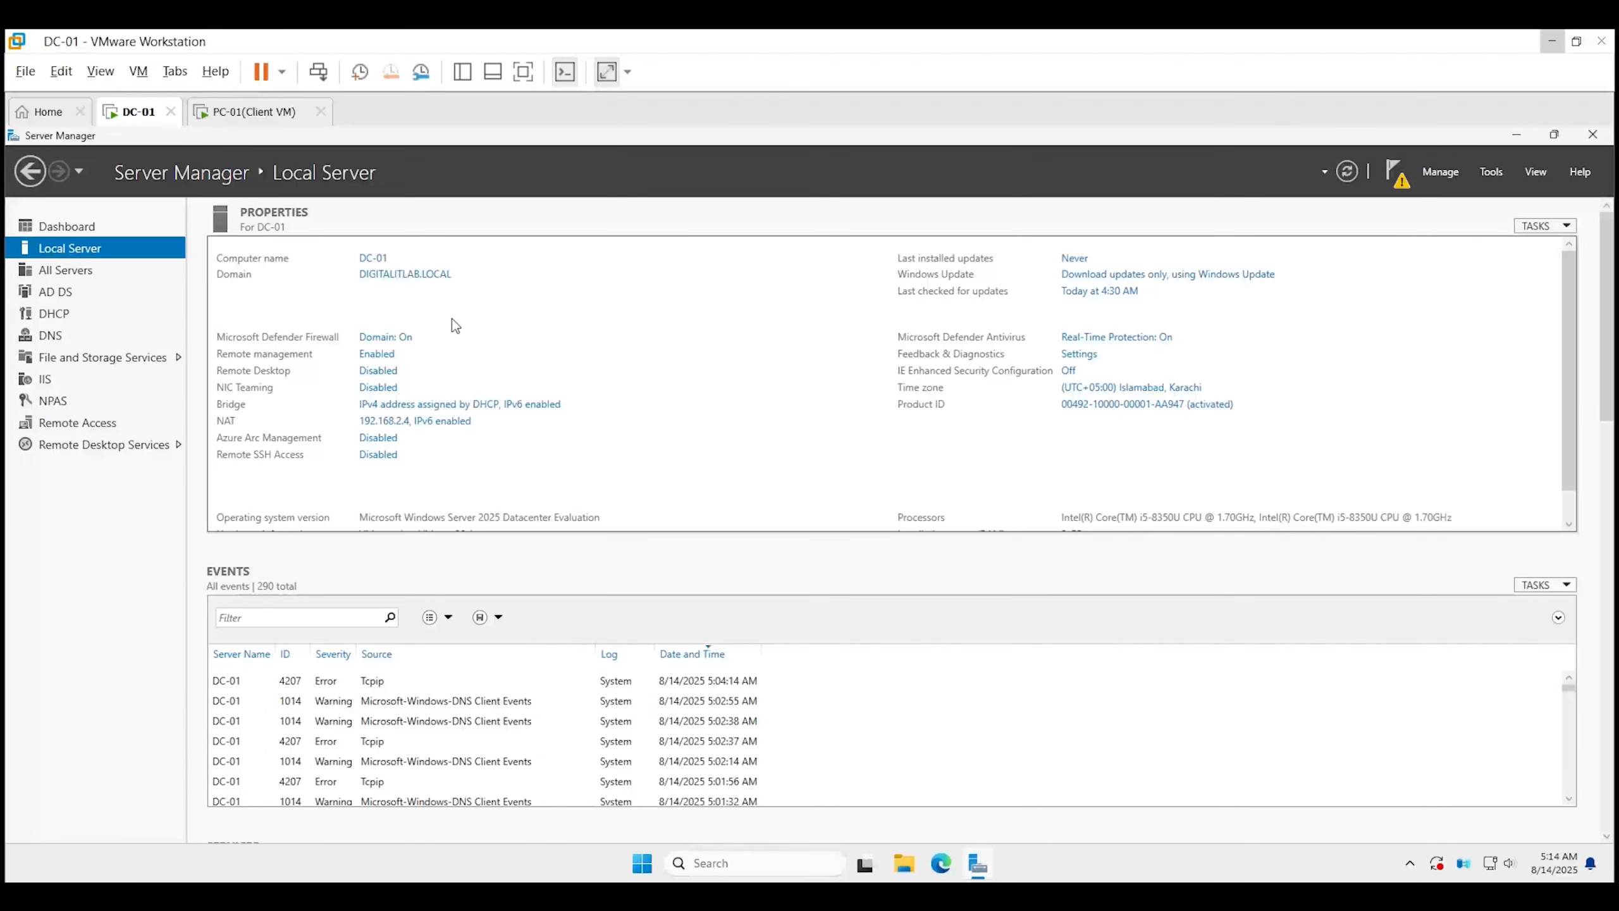
left_click(385, 375)
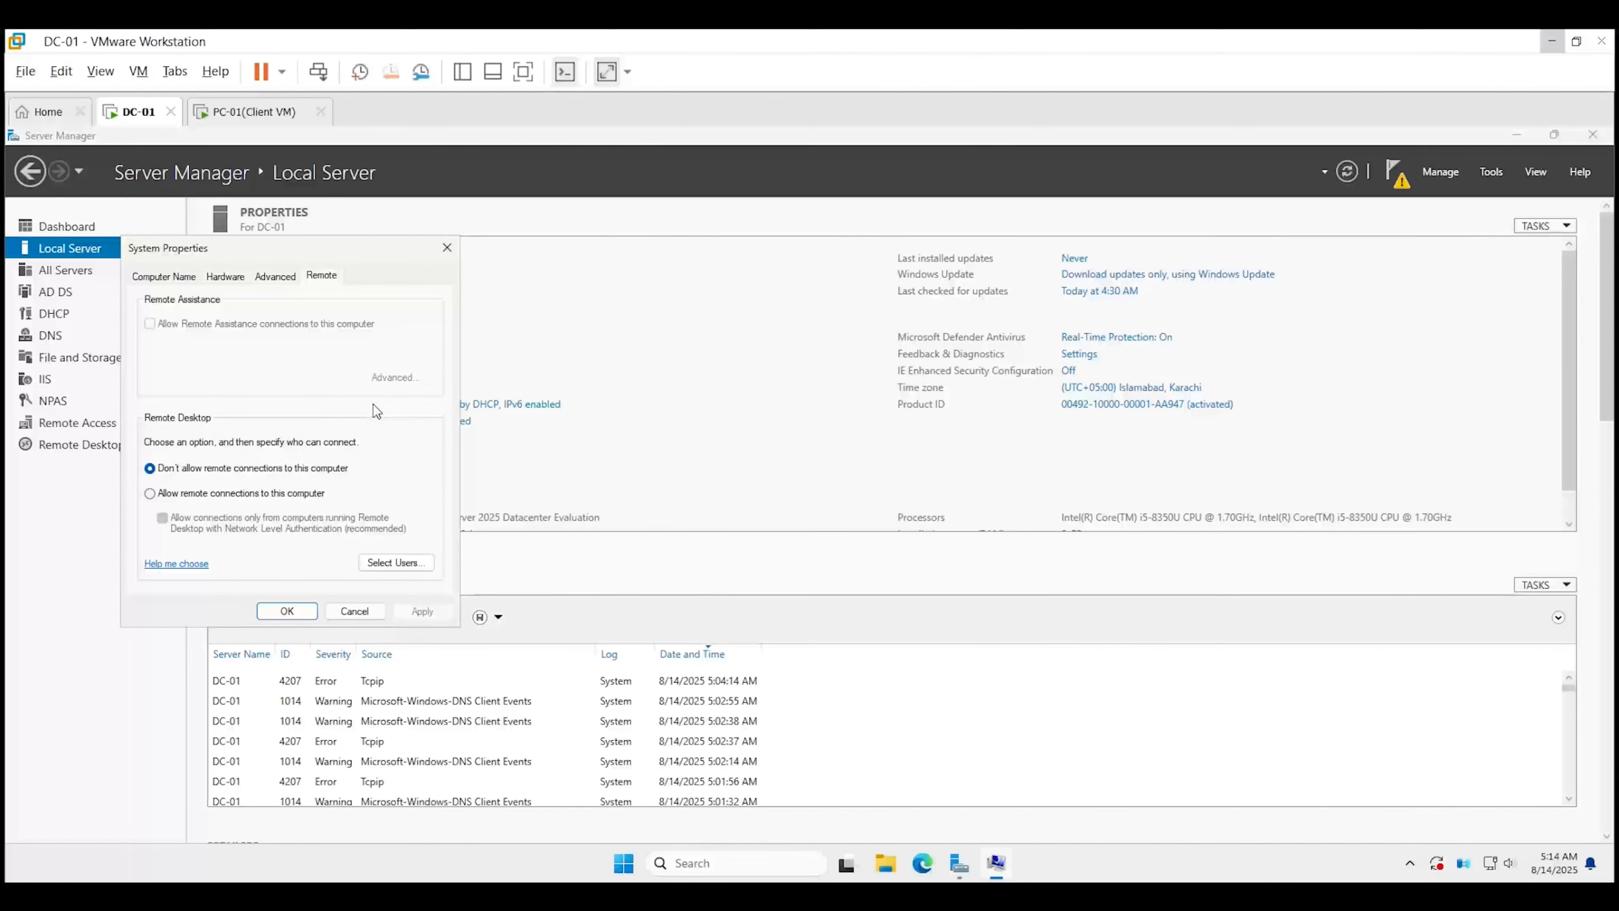
left_click(192, 497)
left_click(421, 612)
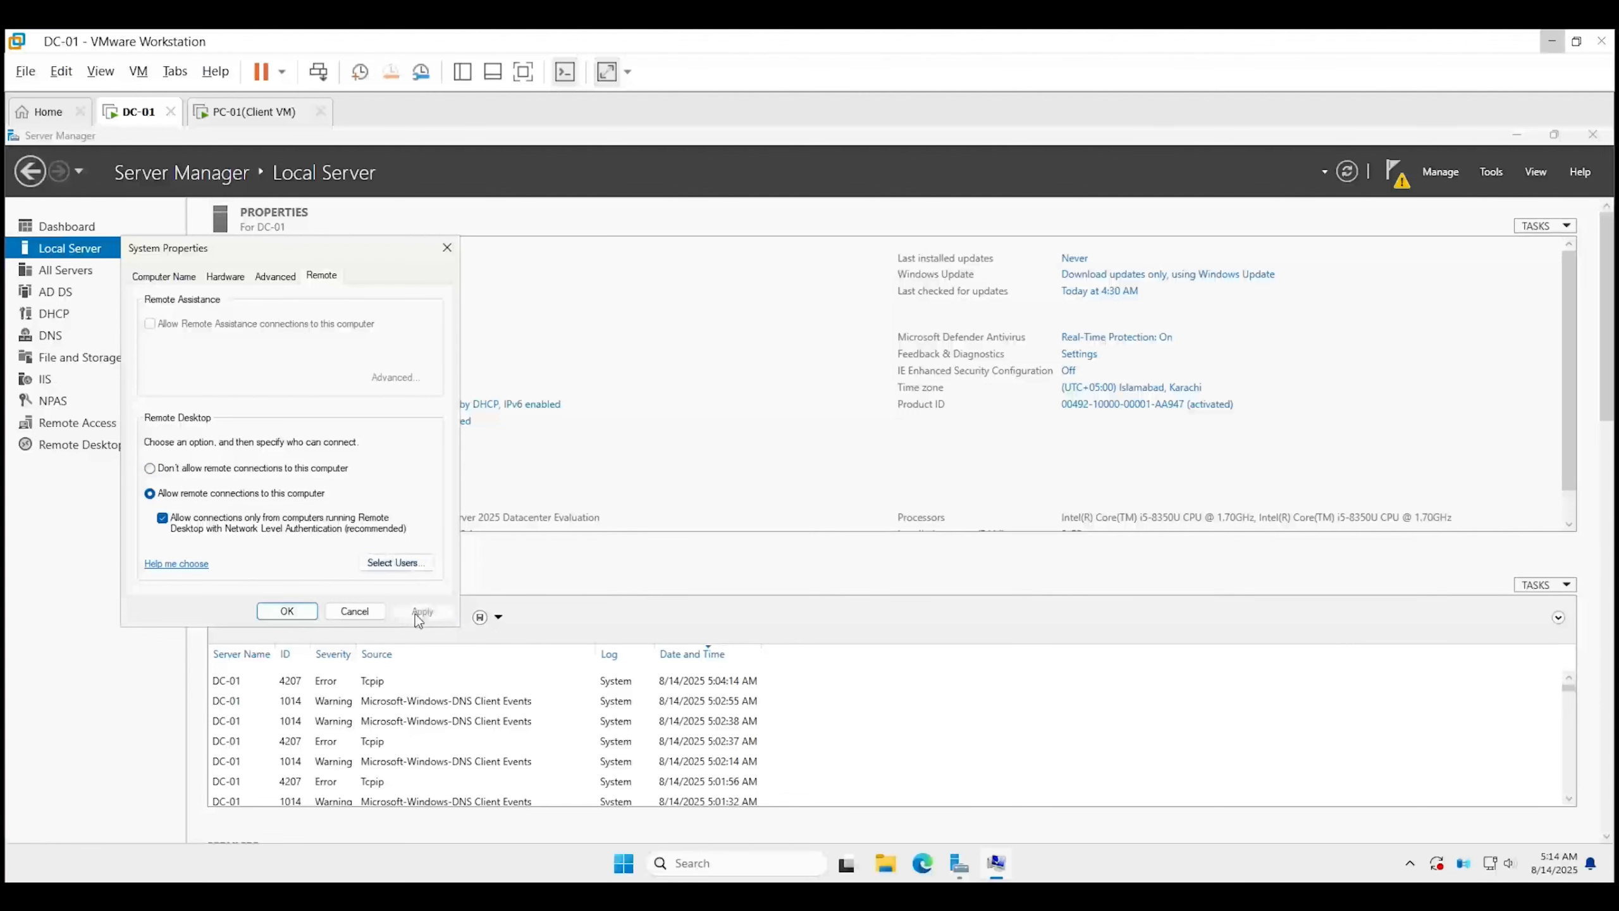
left_click(302, 617)
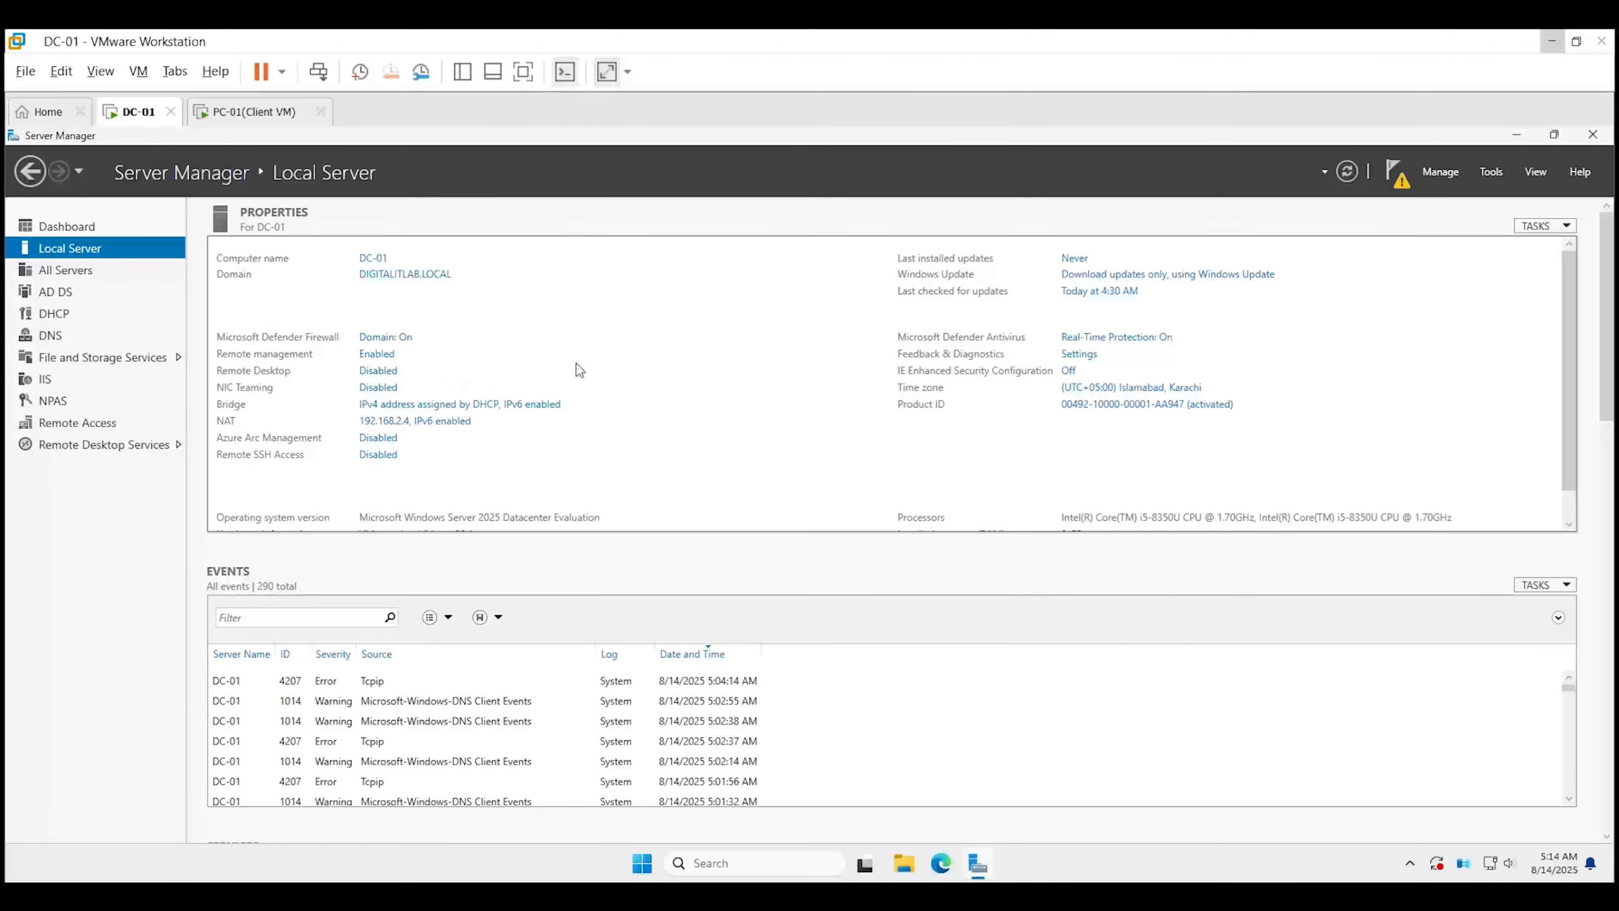
left_click(1345, 174)
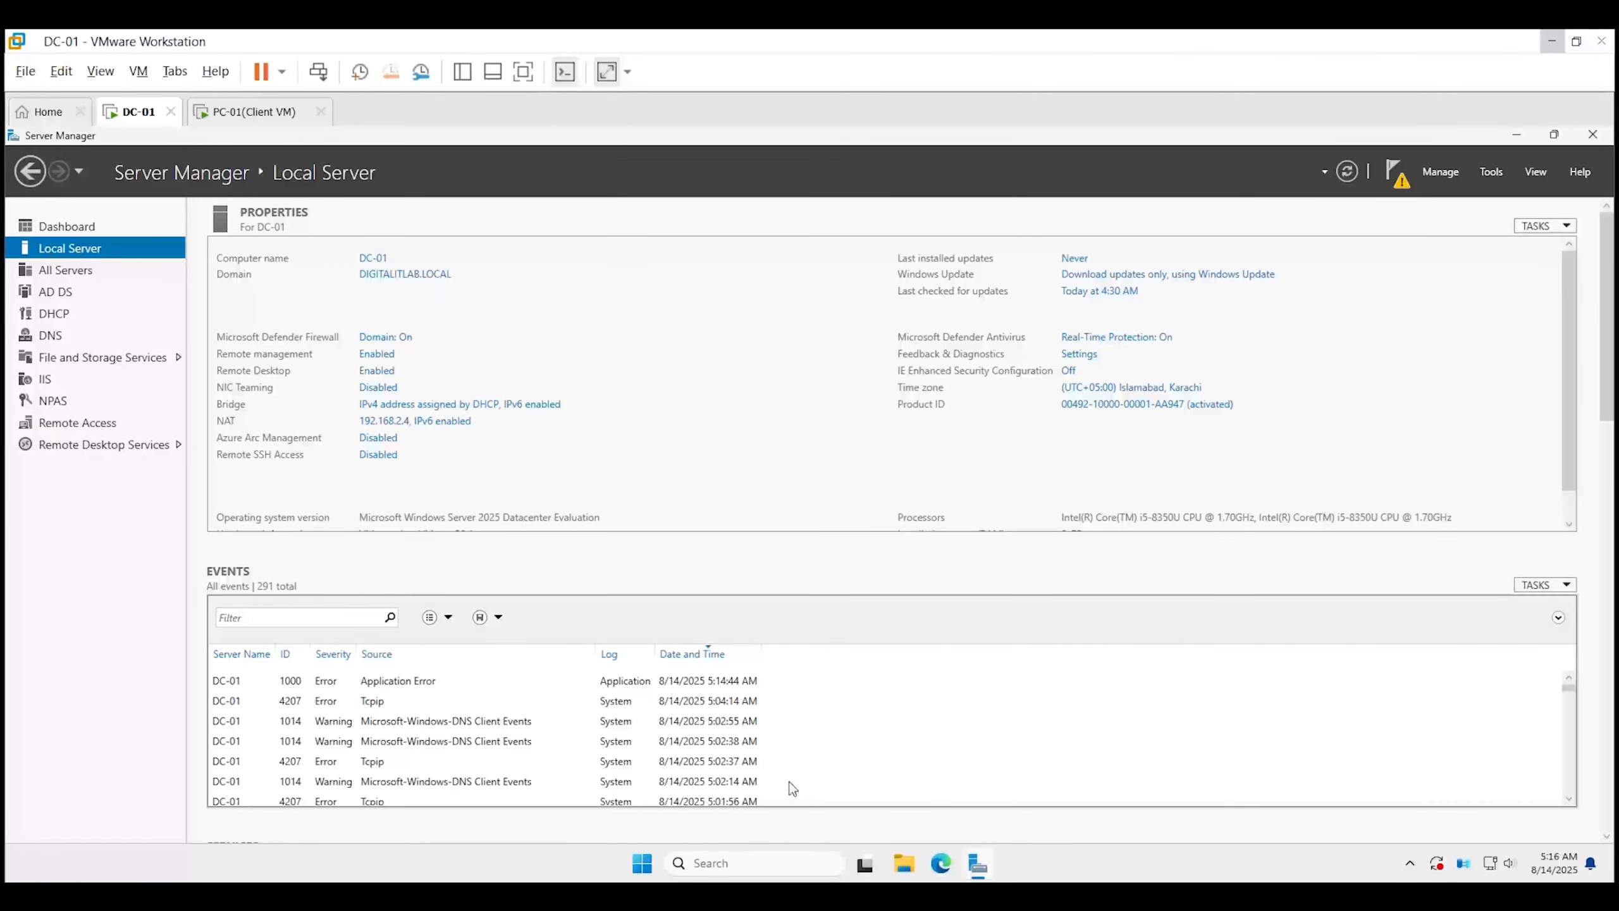
Launch Windows Defender Firewall with Advanced Security from a Start search for 'windows'.
left_click(642, 862)
type("w")
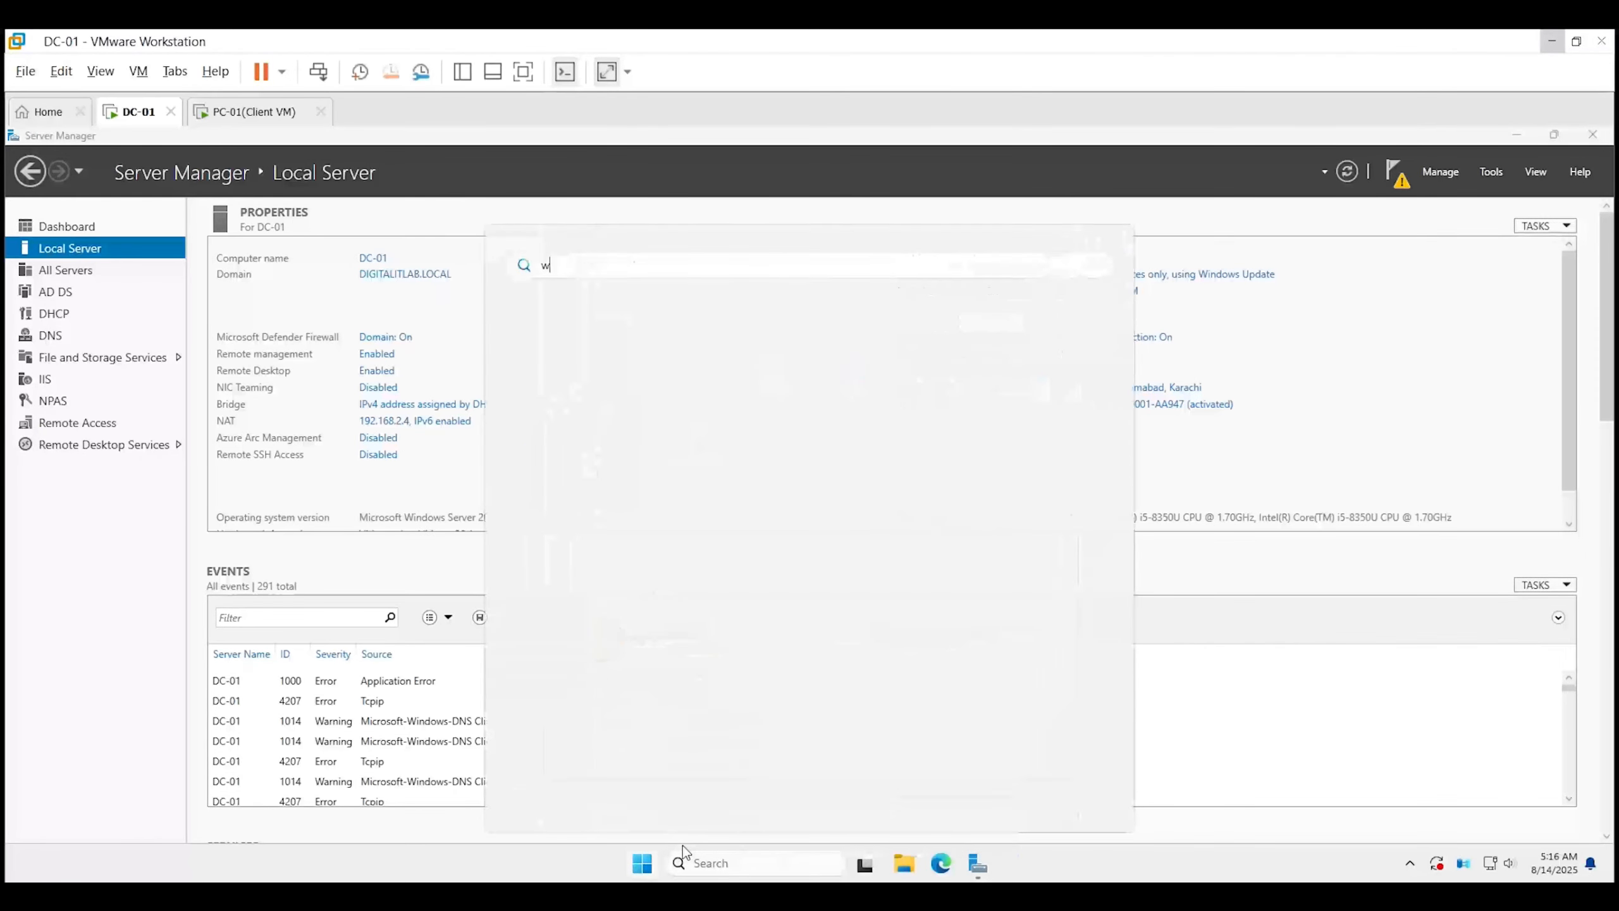
type("indows Defender Firewall with Advanced Security")
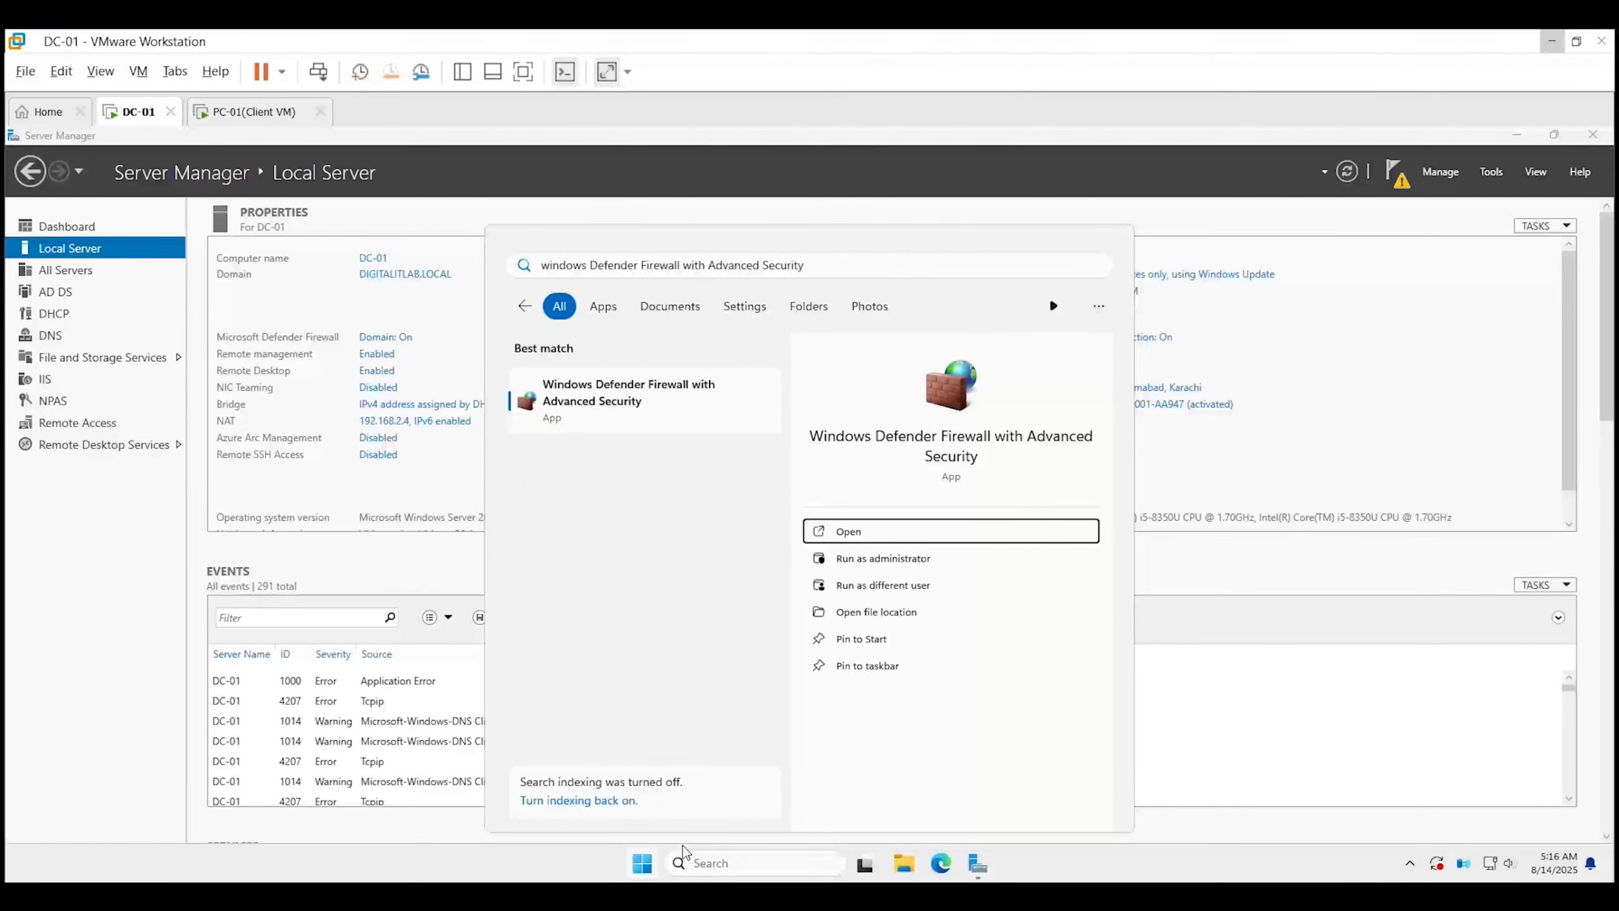
key("Return")
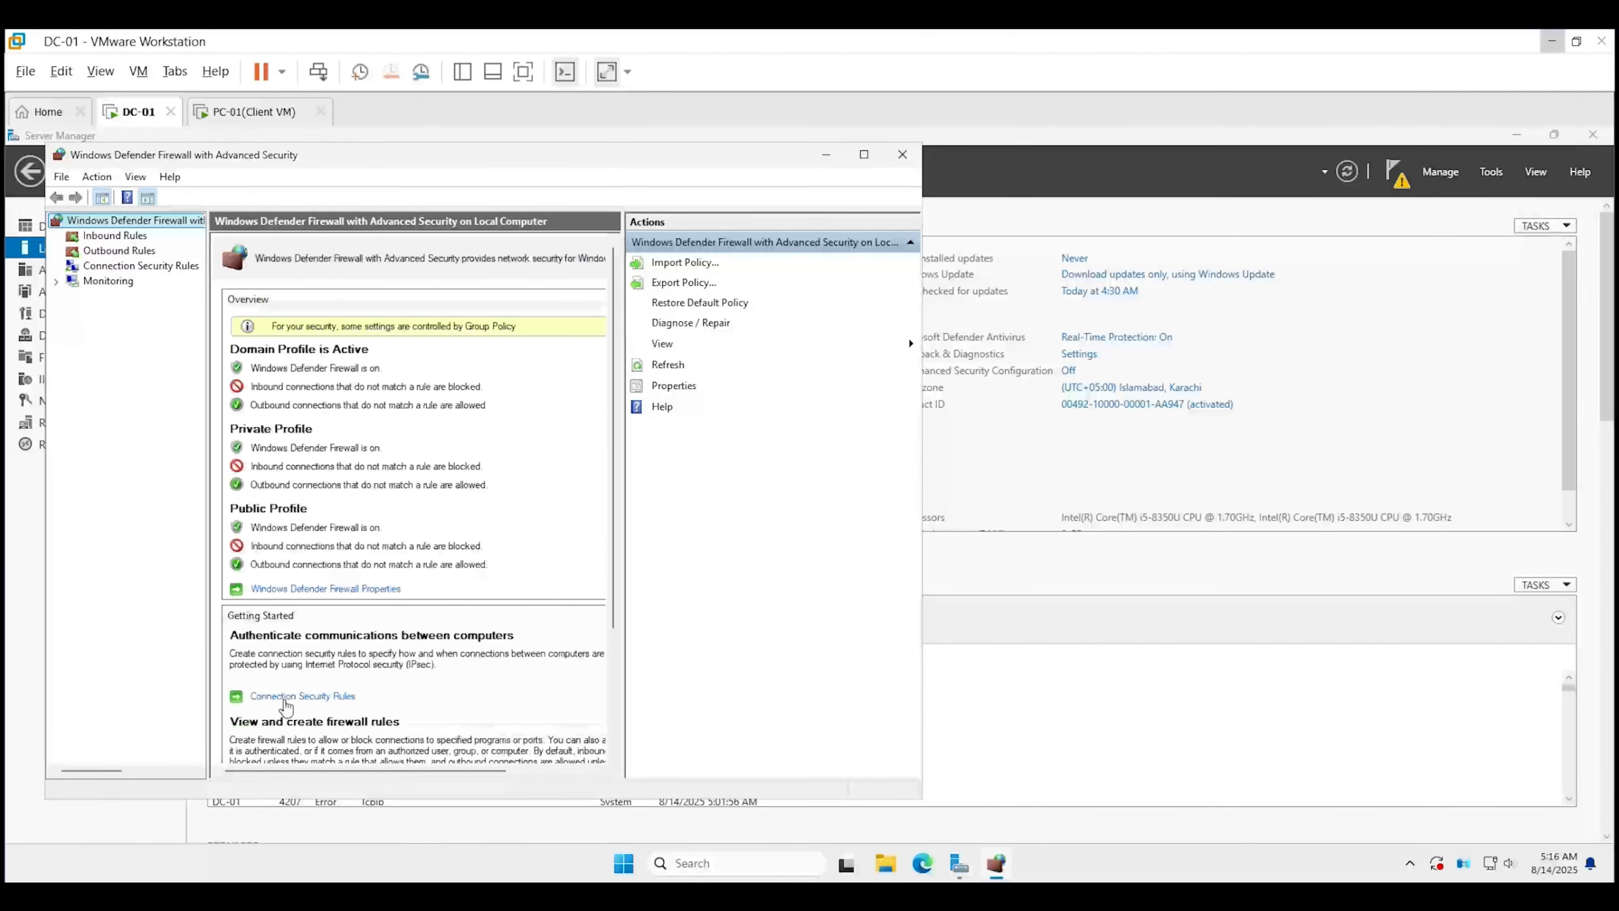
In Inbound Rules, locate the Remote Desktop - User Mode (TCP-In) rule and confirm it is enabled.
left_click(114, 236)
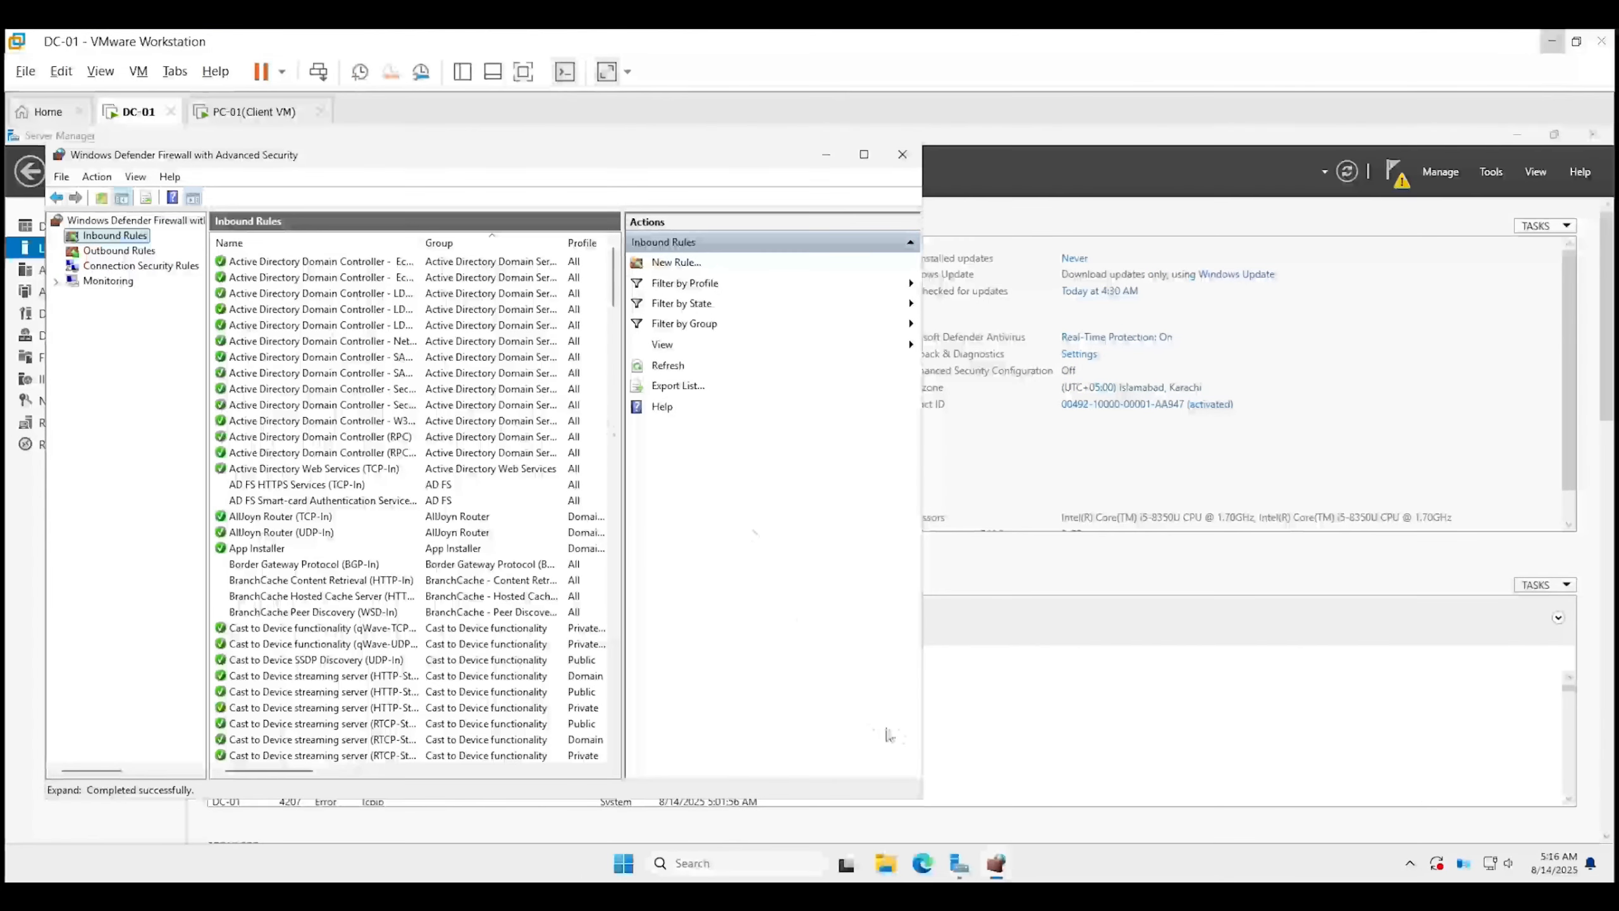
left_click_drag(922, 693, 1071, 682)
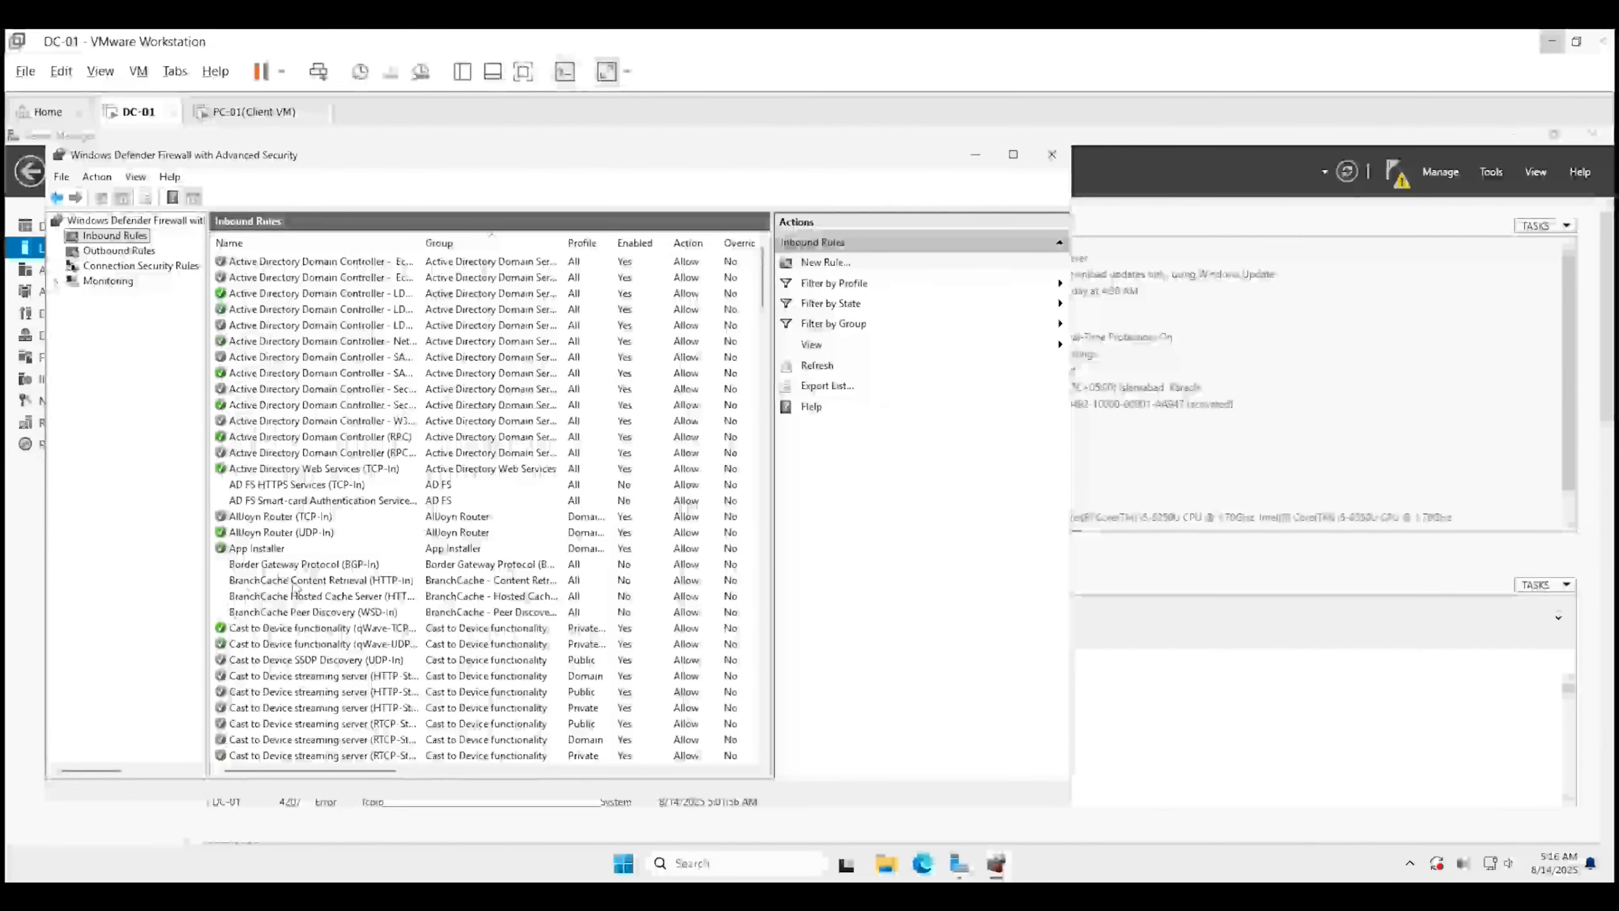
scroll(295, 590, "down", 8)
scroll(295, 590, "down", 15)
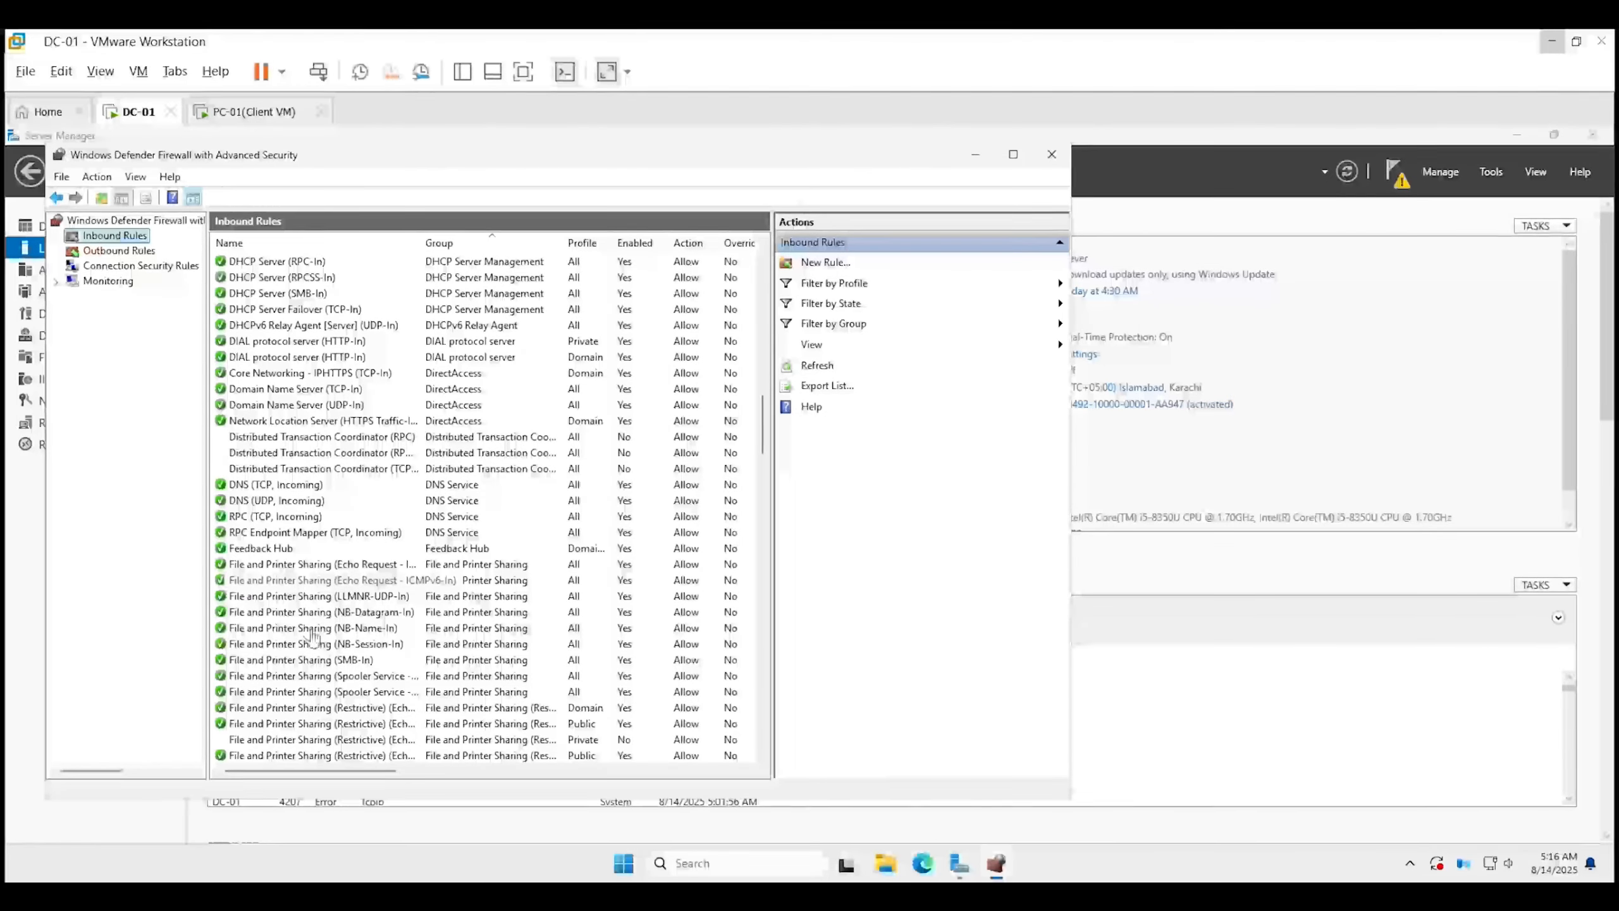
scroll(312, 527, "down", 4)
scroll(309, 525, "down", 20)
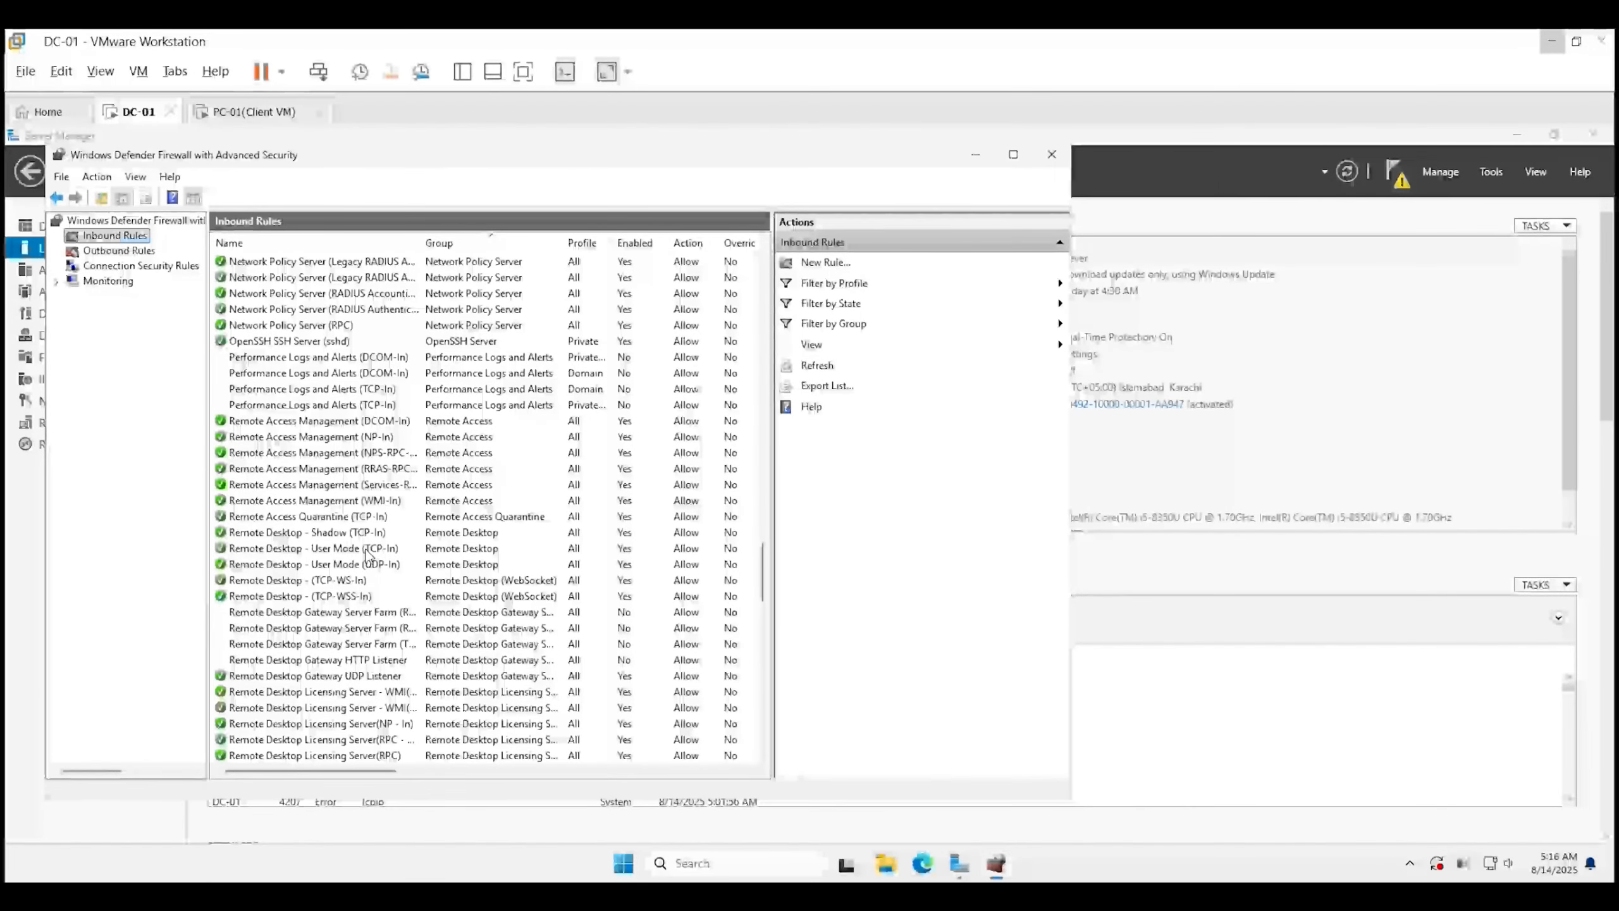
left_click(368, 550)
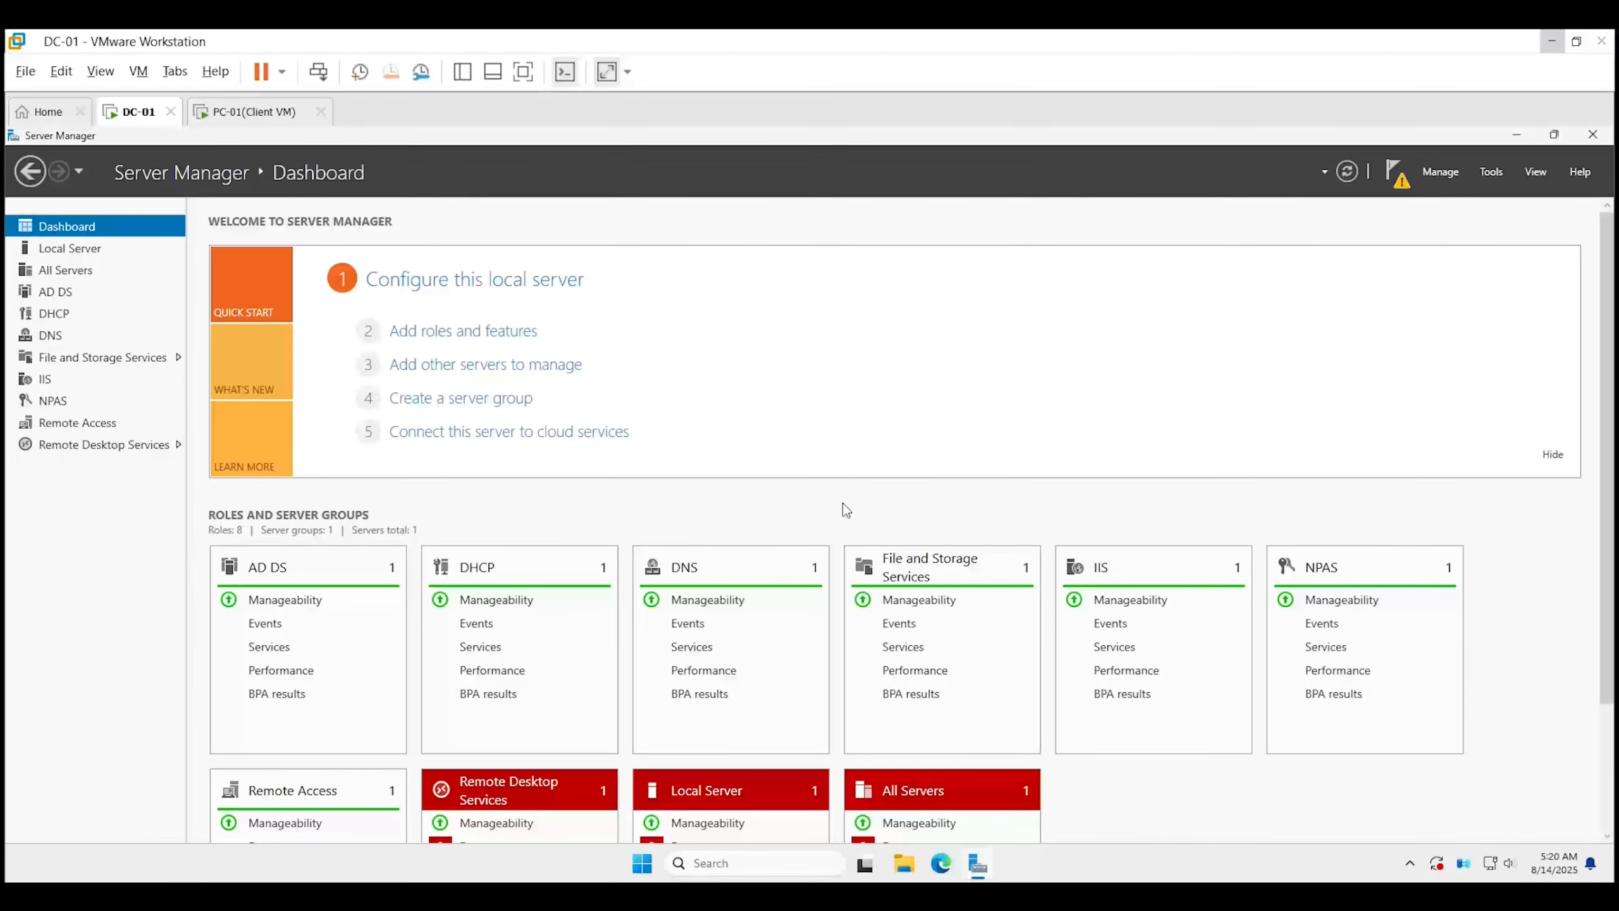
Launch Group Policy Management and expand the DIGITALITLAB.LOCAL domain.
left_click(1490, 172)
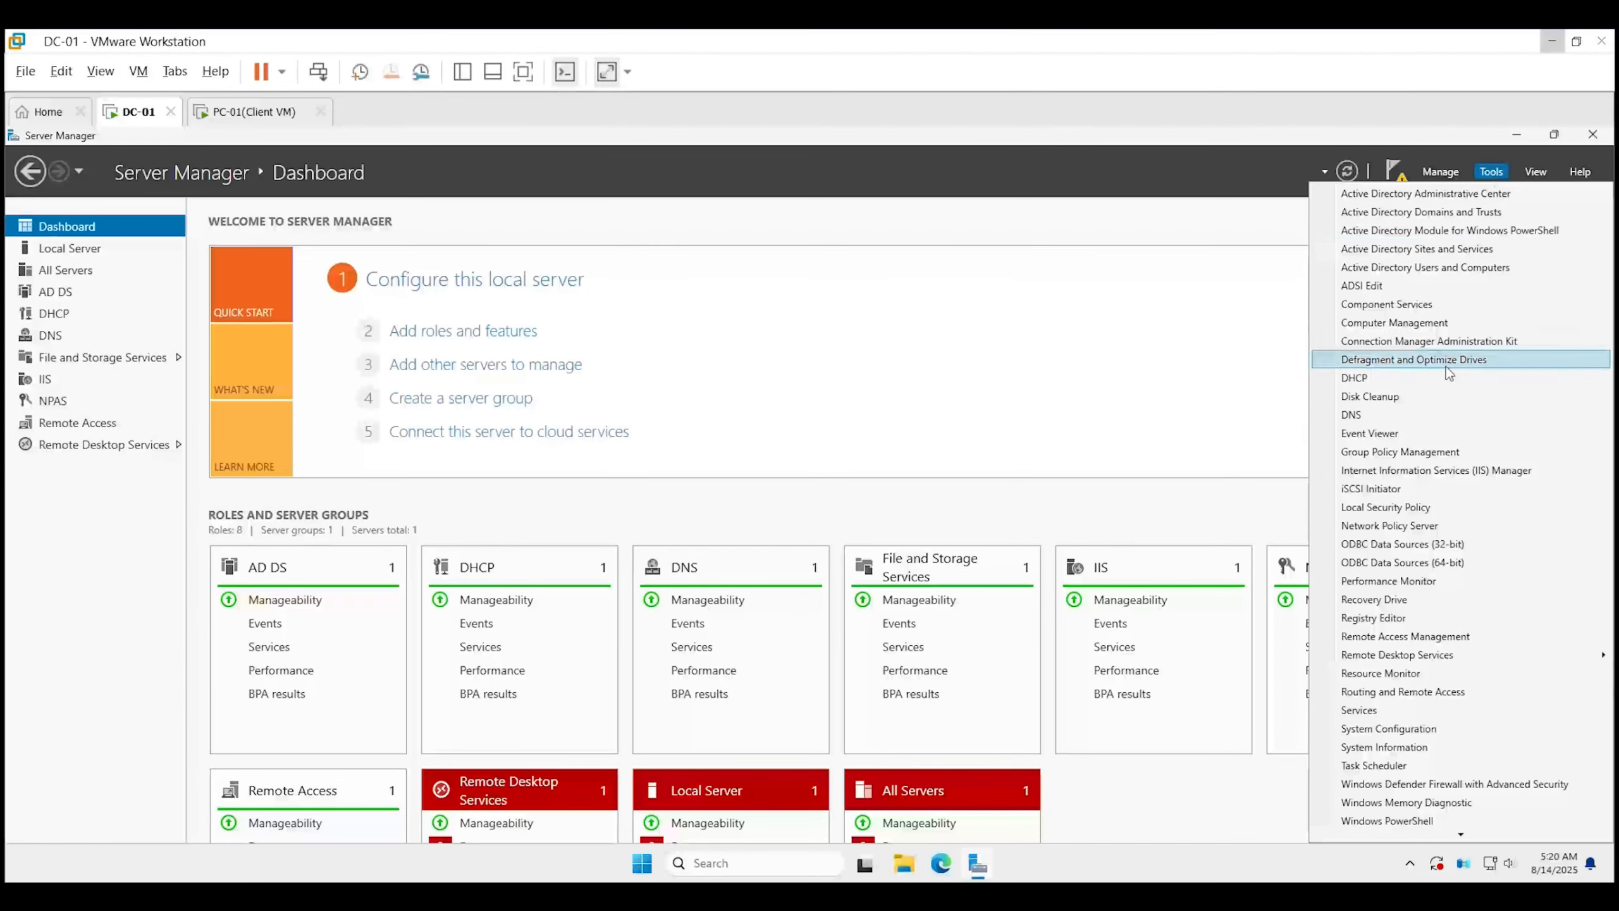
left_click(1415, 453)
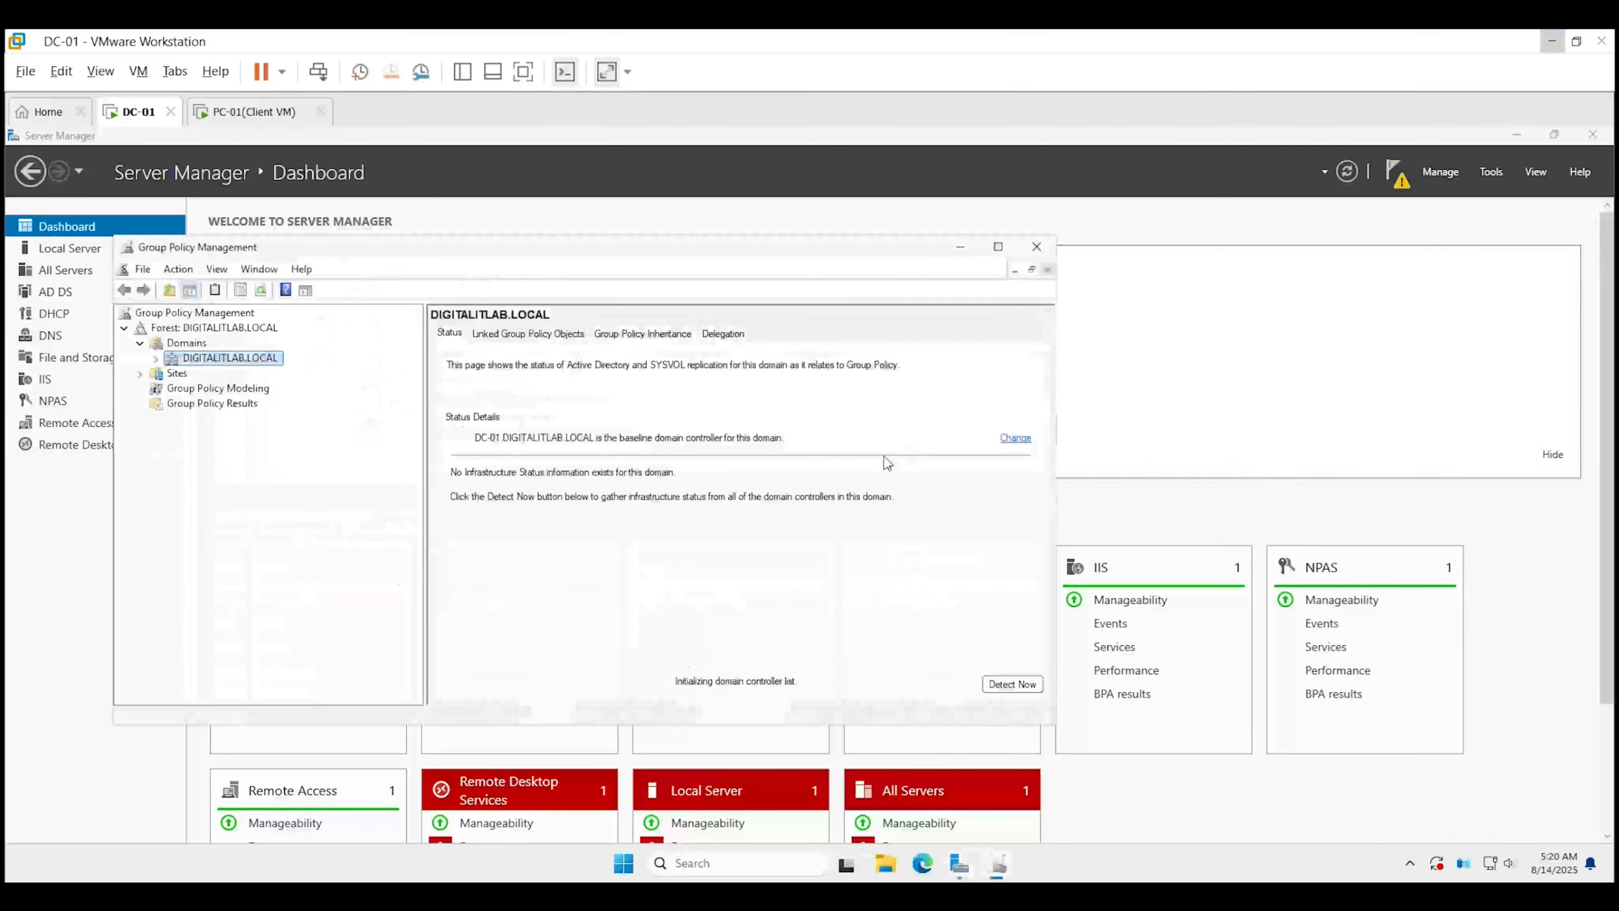
left_click(155, 358)
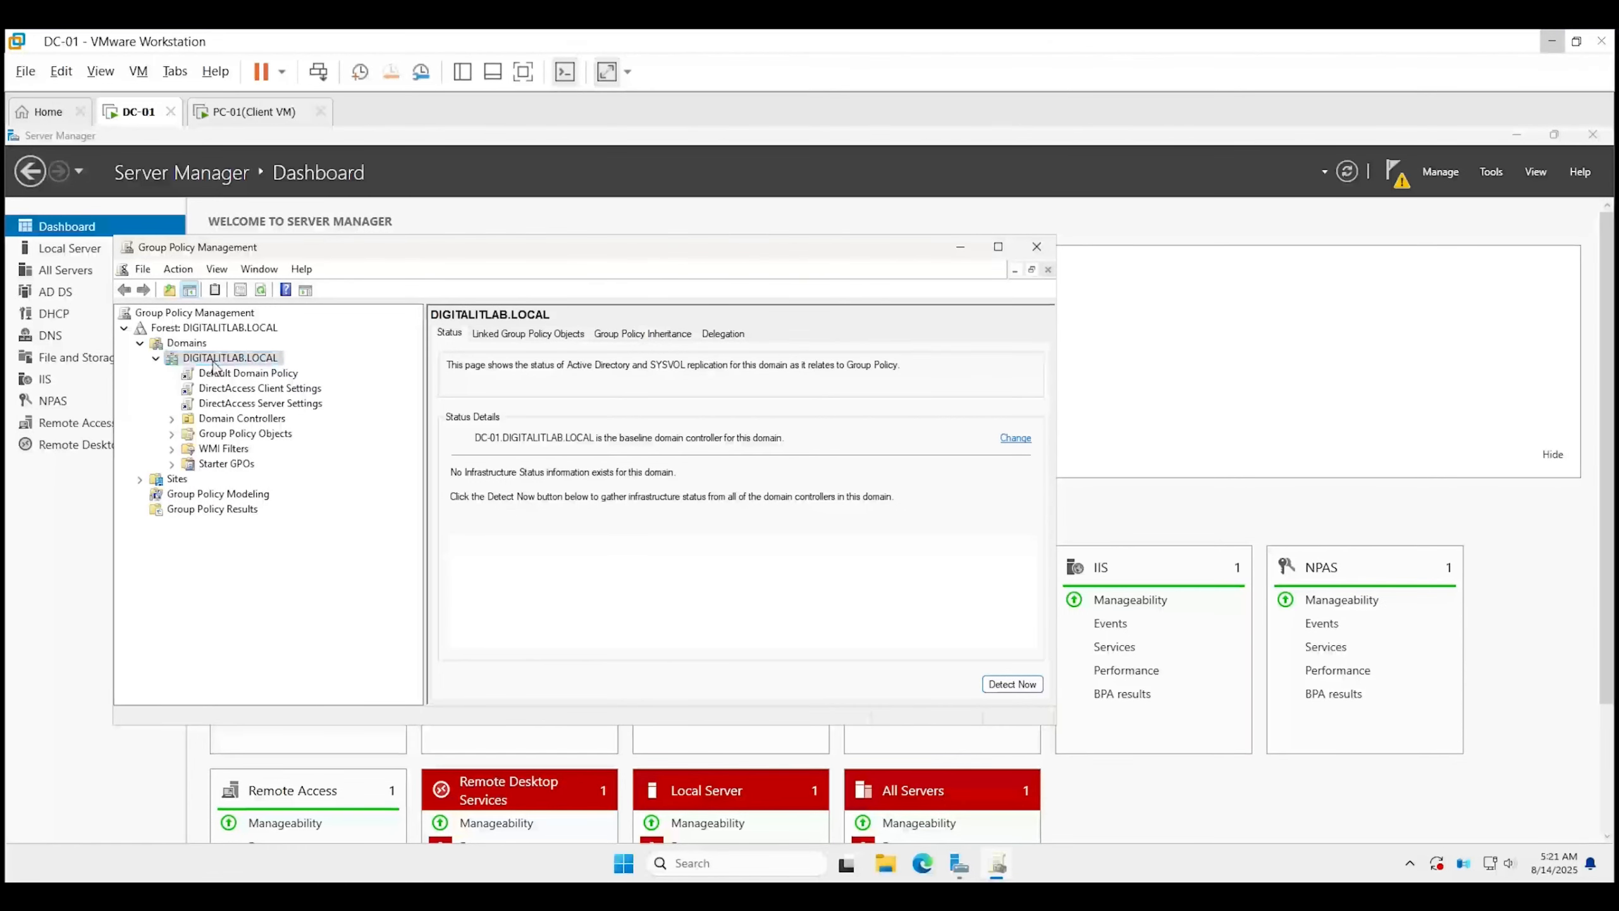
Create a GPO named 'Read Only RDP' linked to the domain and open it for editing.
right_click(218, 360)
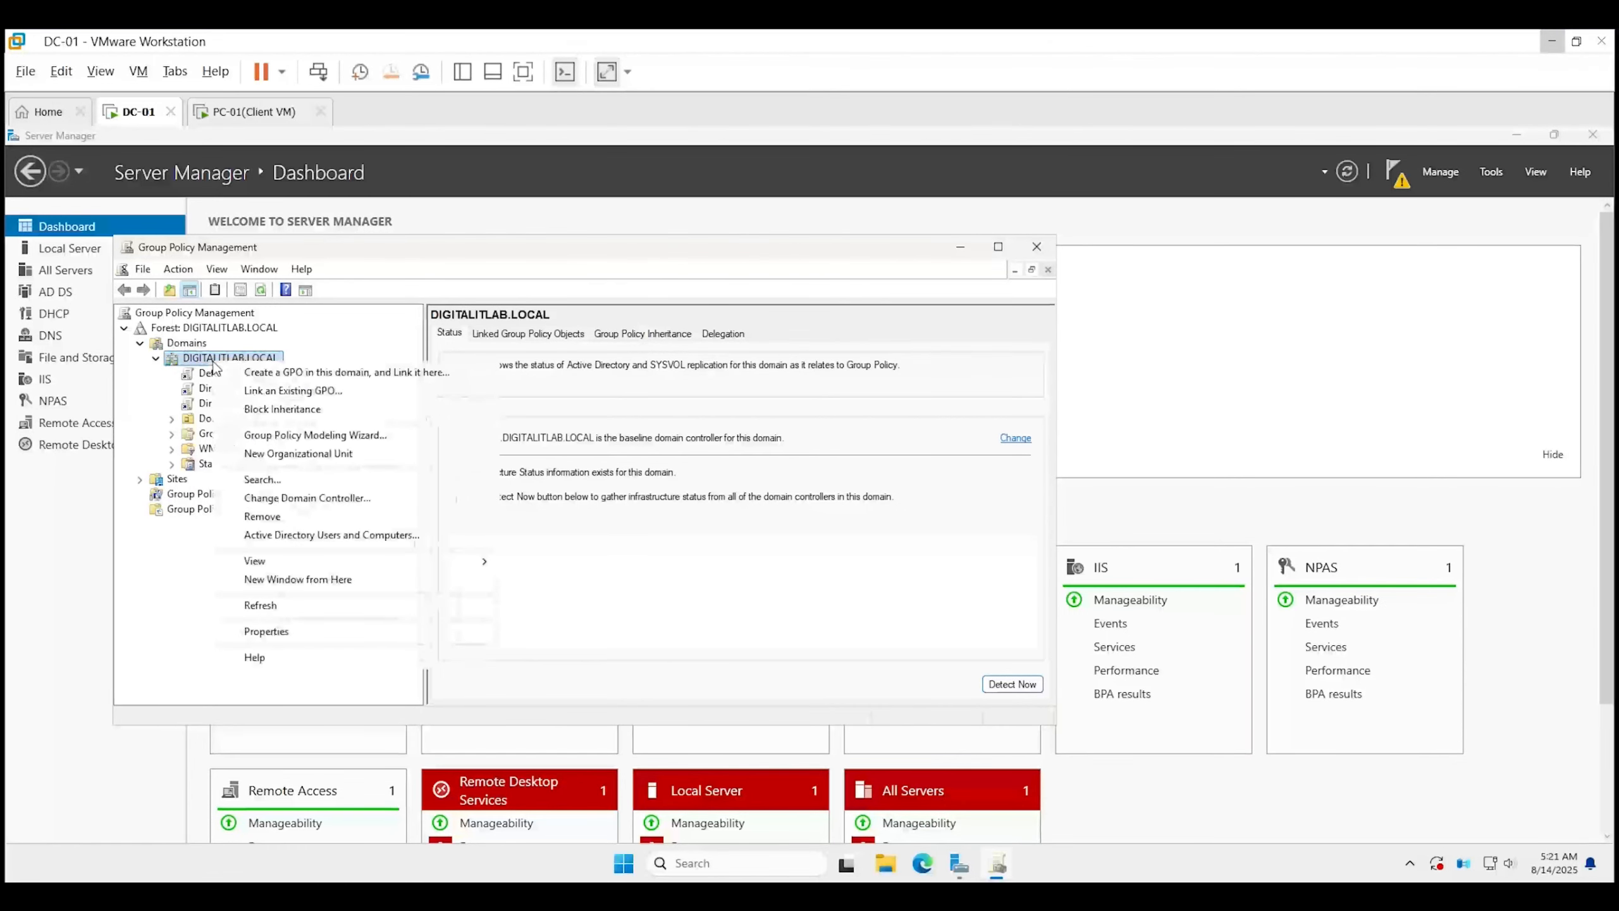
left_click(268, 379)
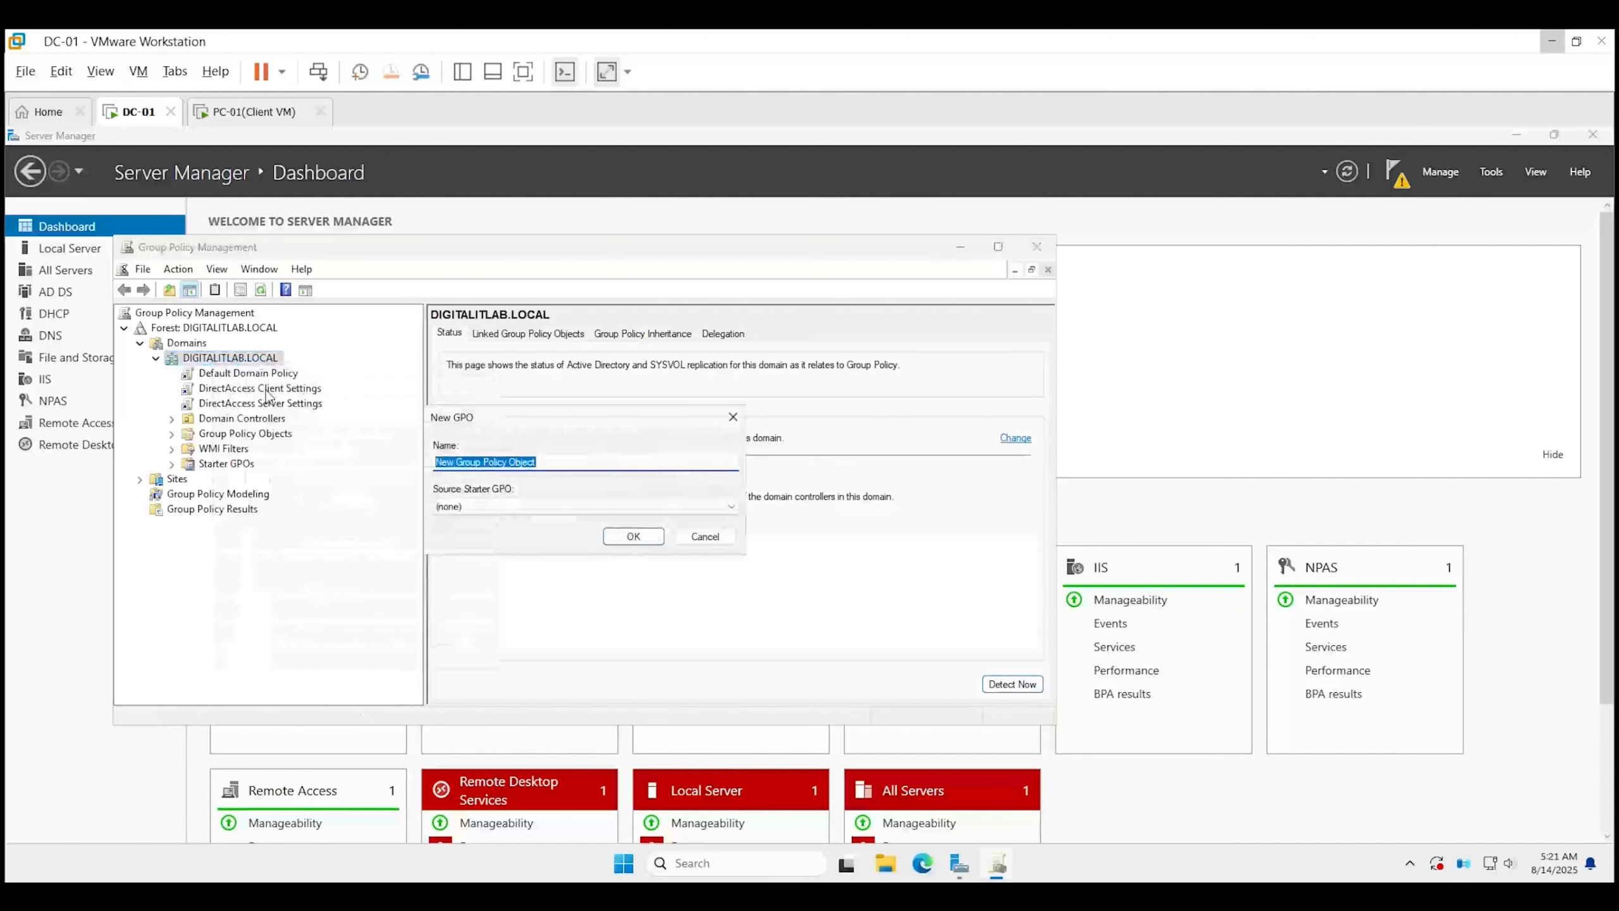
type("r")
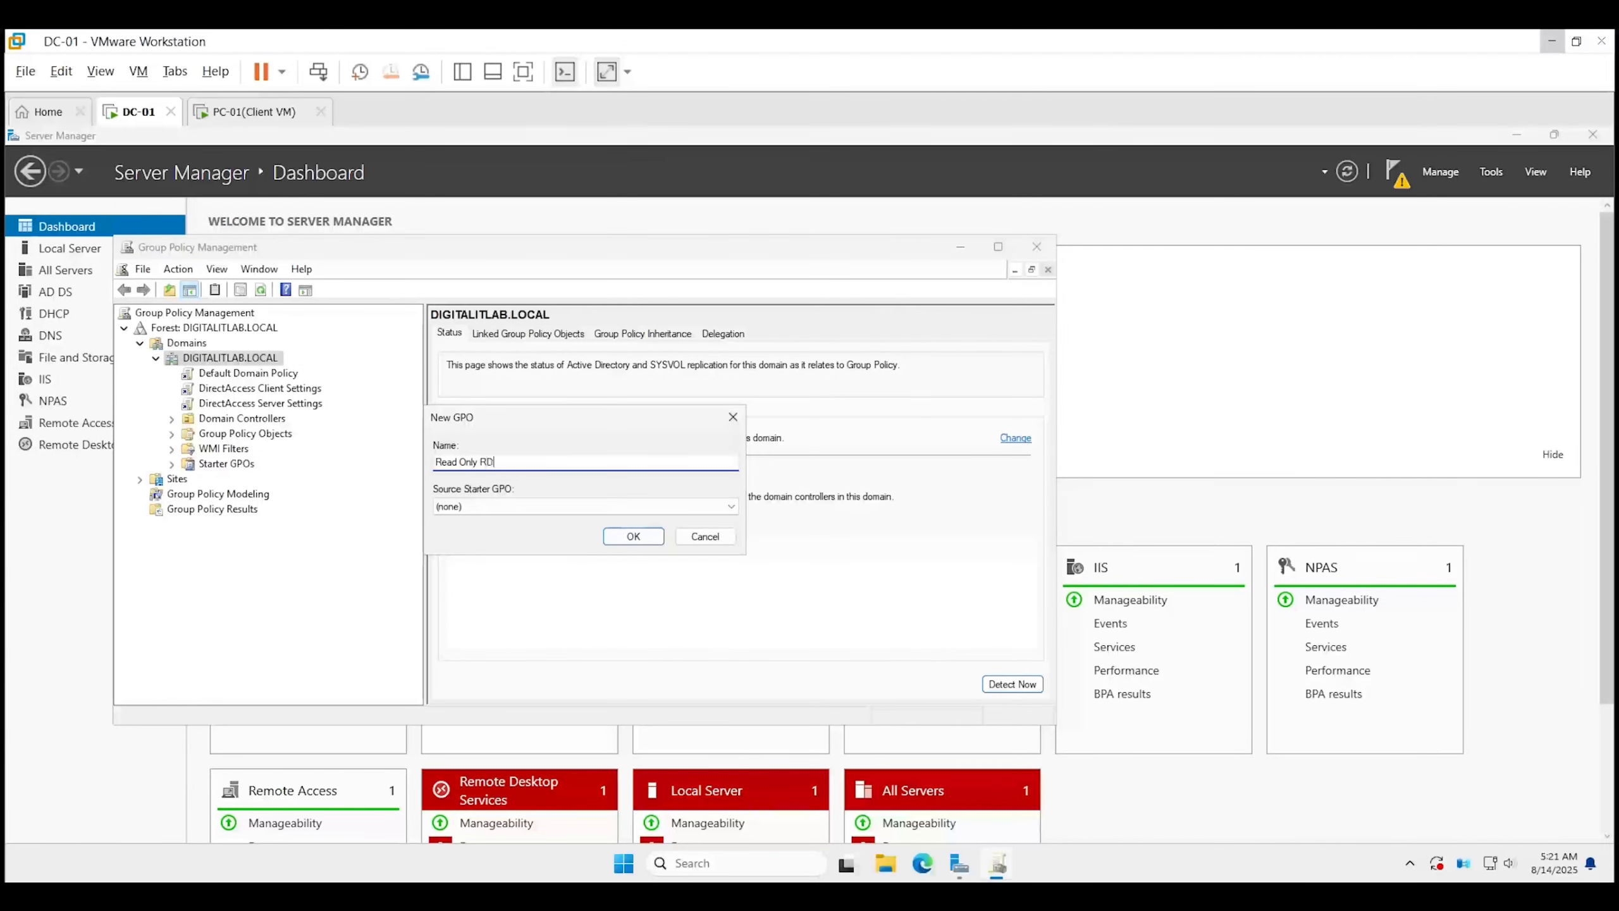
left_click(628, 537)
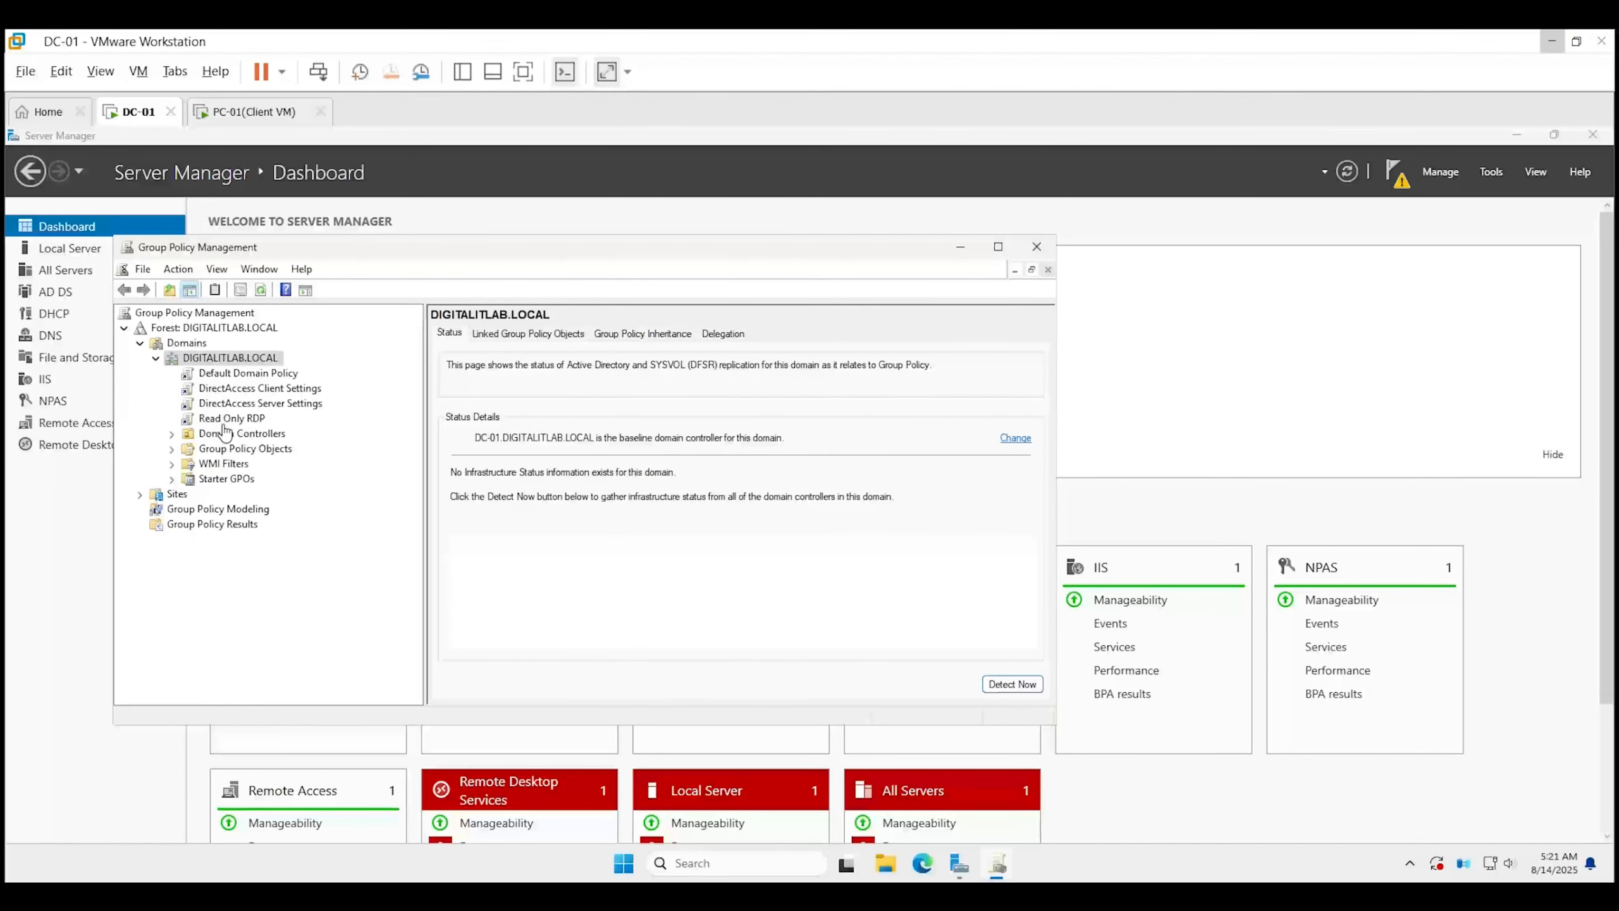
right_click(225, 422)
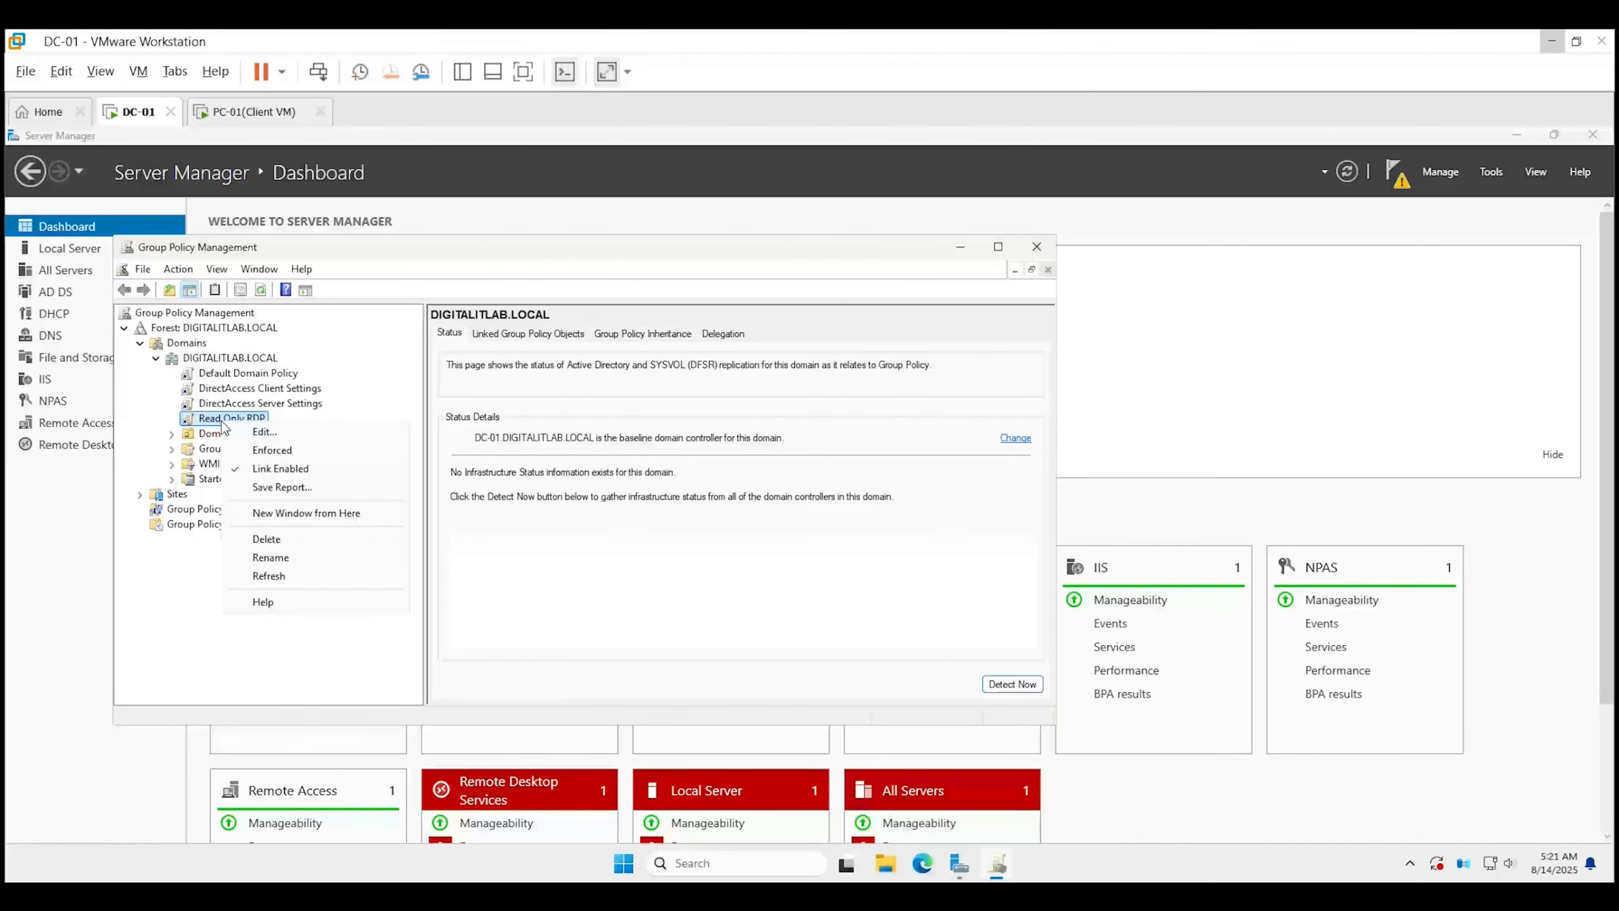
left_click(262, 434)
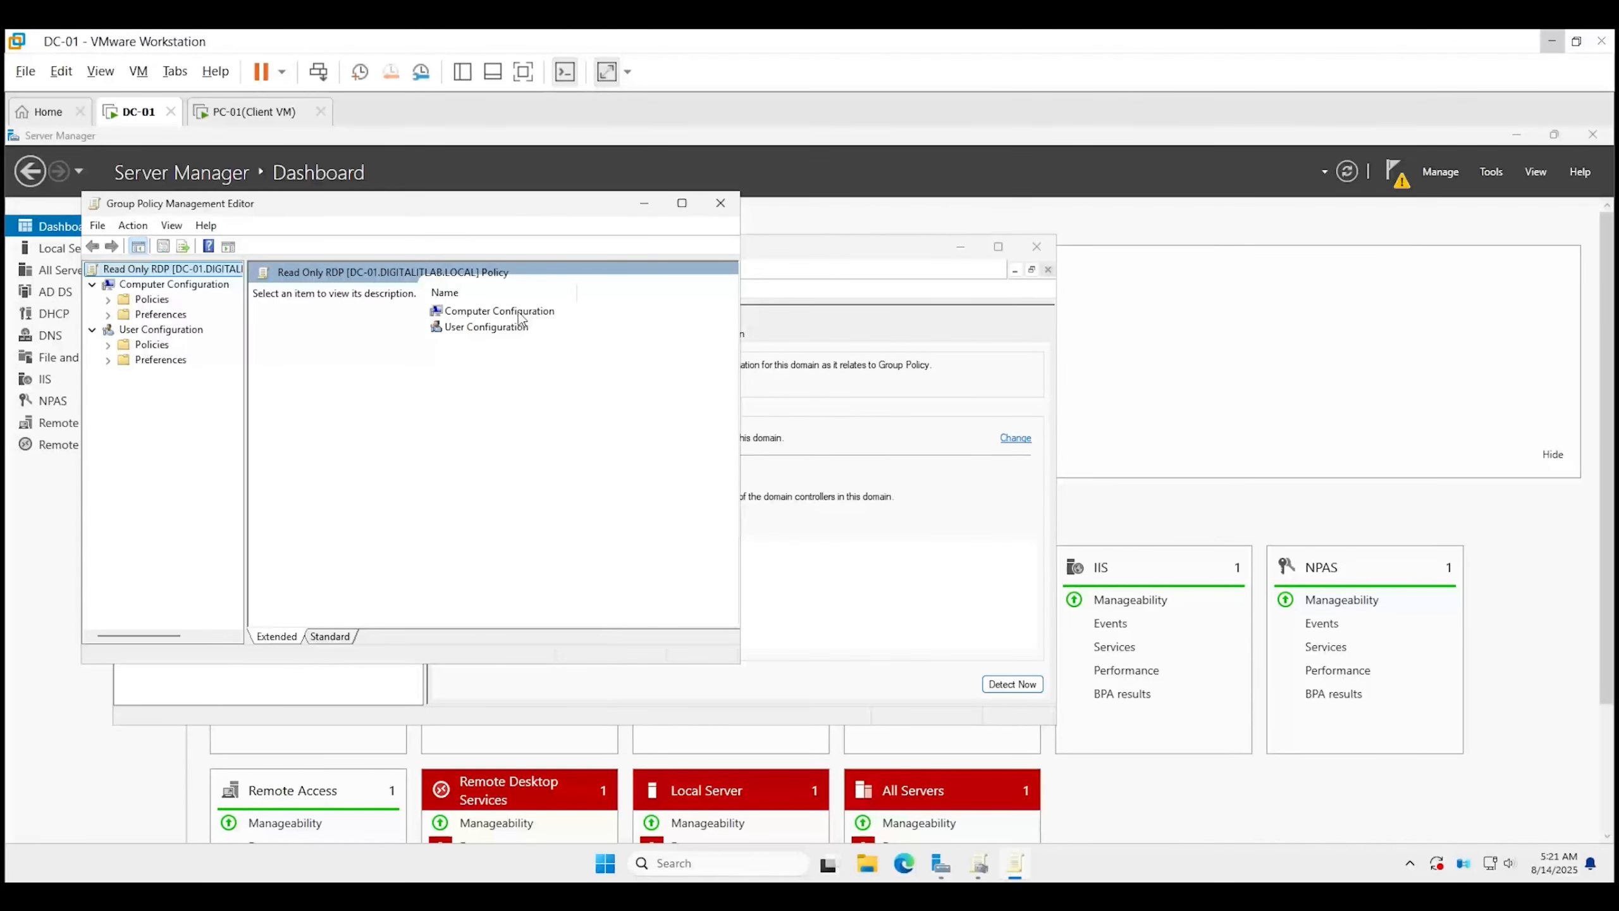
Drill down through Administrative Templates > Windows Components > Remote Desktop Services > Session Host > Connections.
double_click(519, 313)
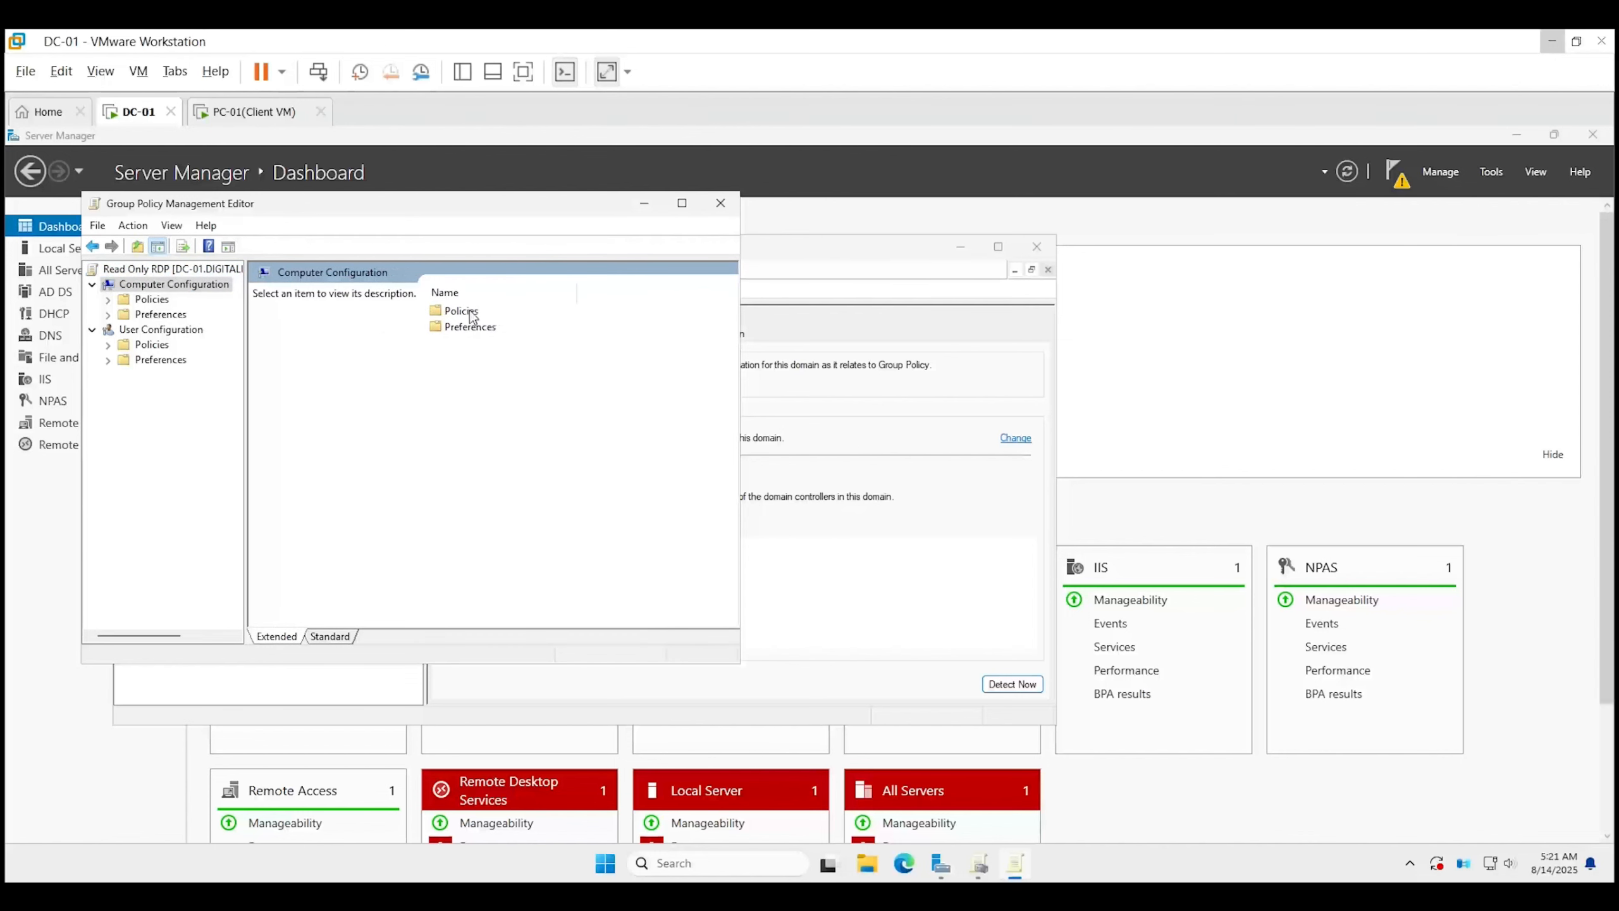
double_click(473, 312)
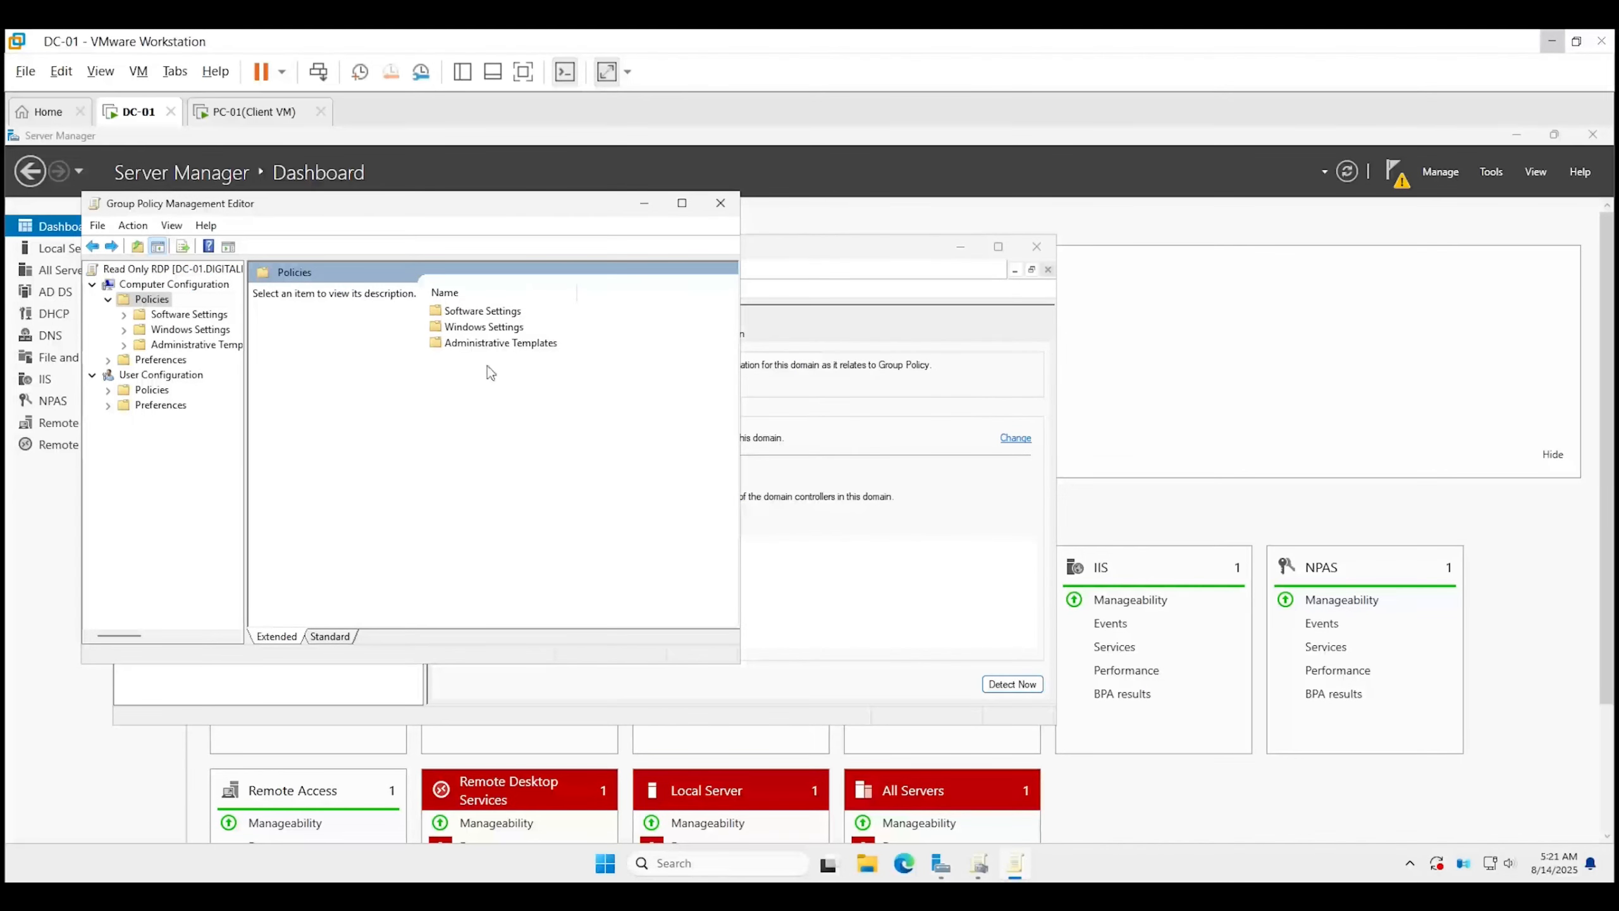
double_click(493, 347)
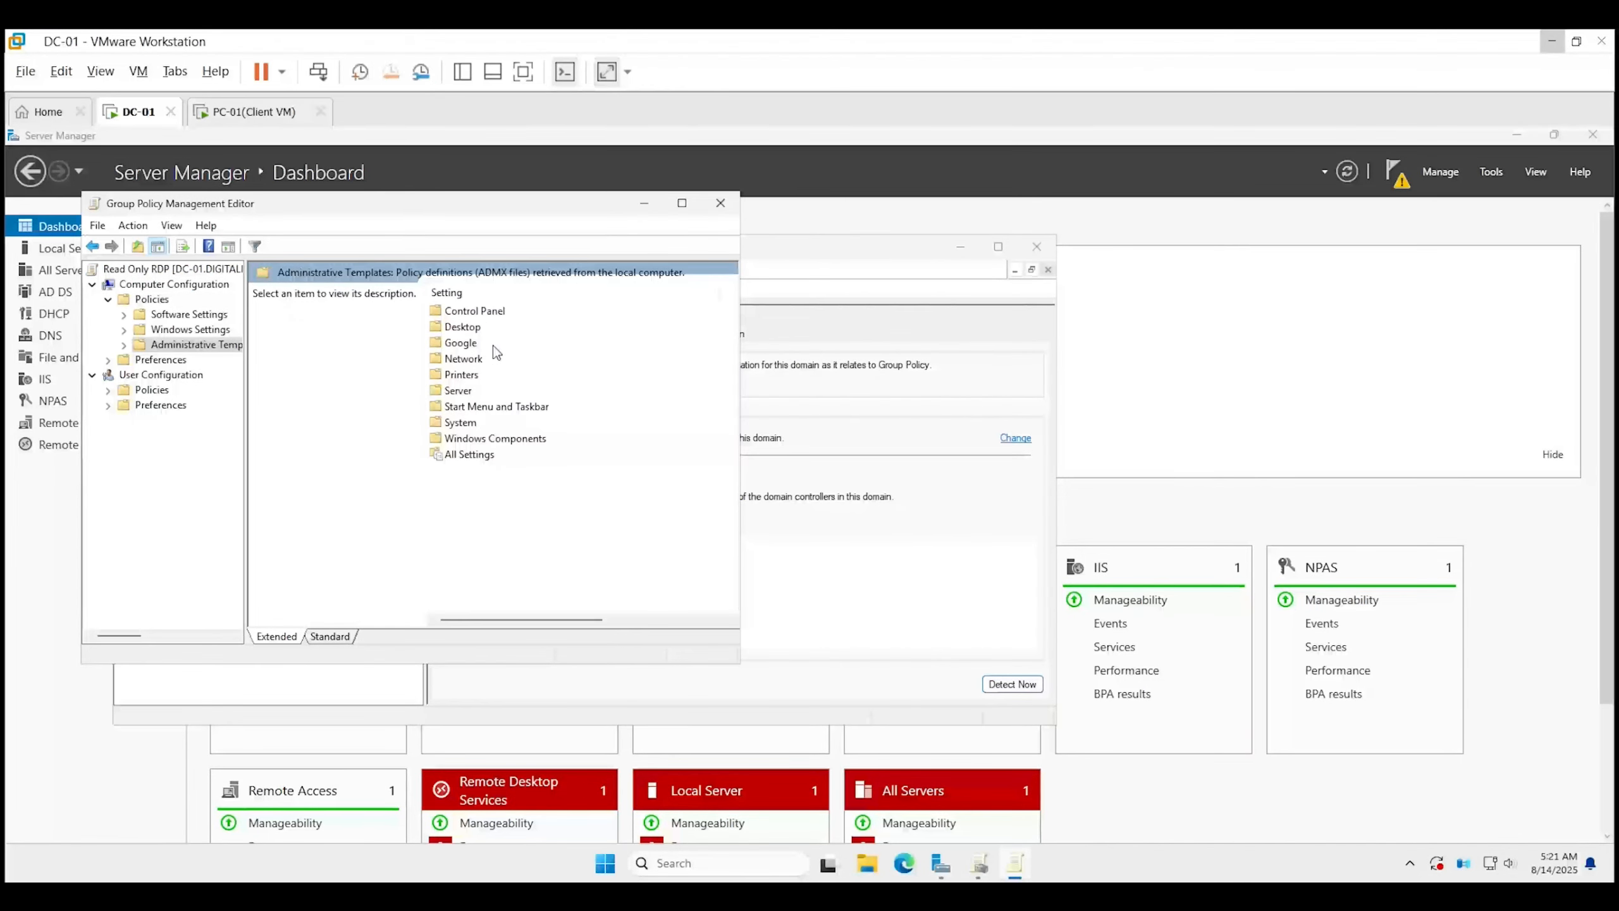
double_click(496, 439)
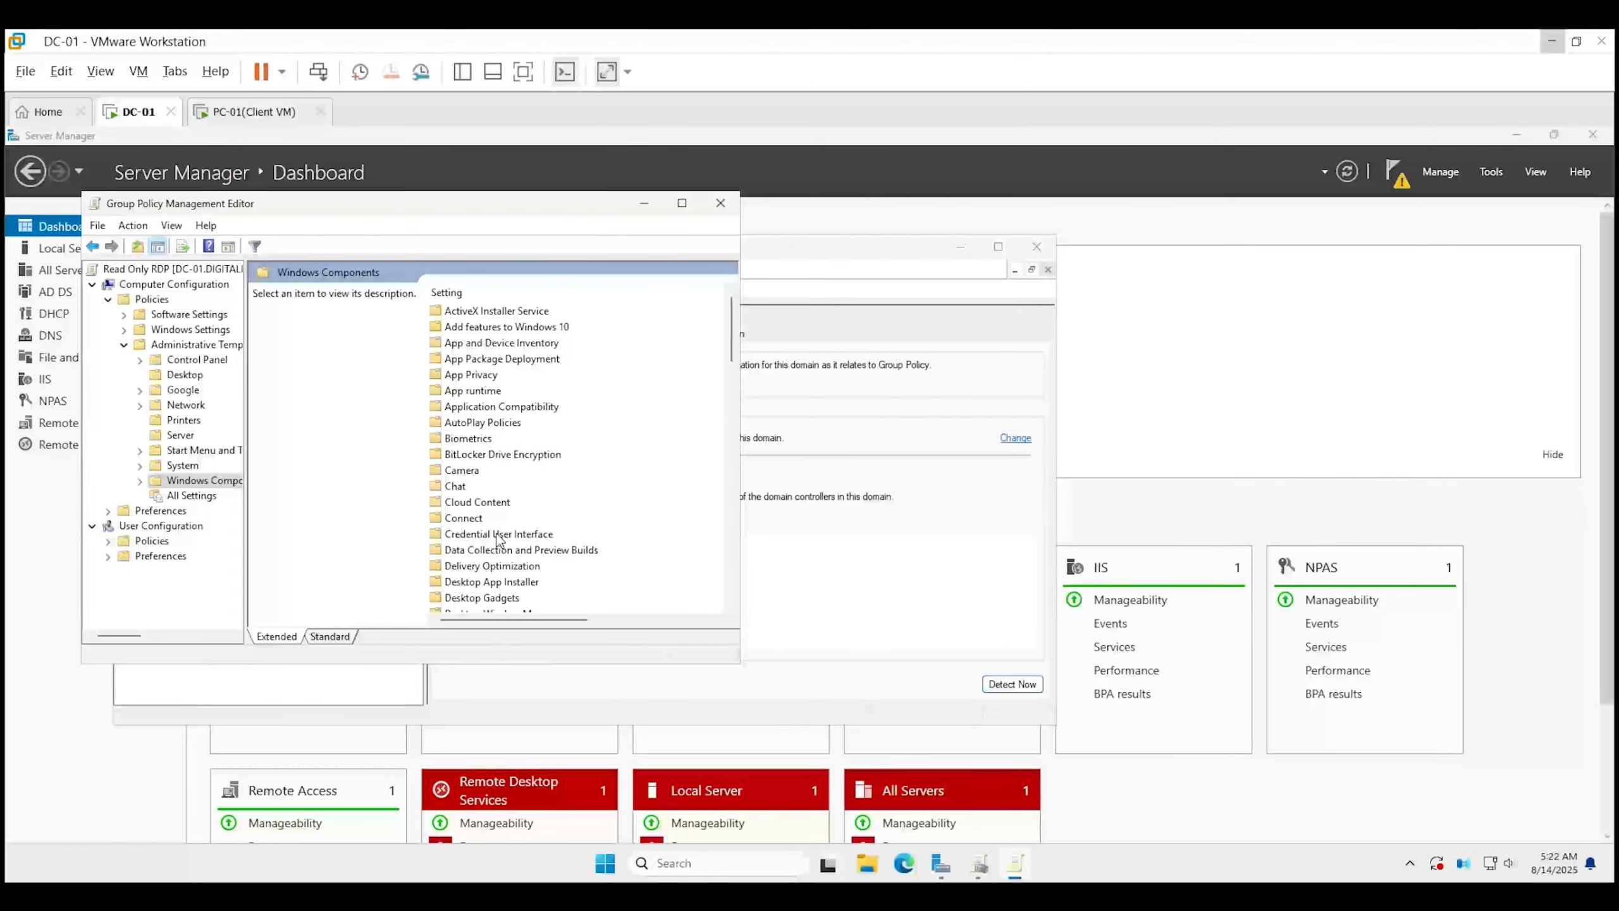
scroll(529, 535, "down", 2)
scroll(532, 537, "down", 6)
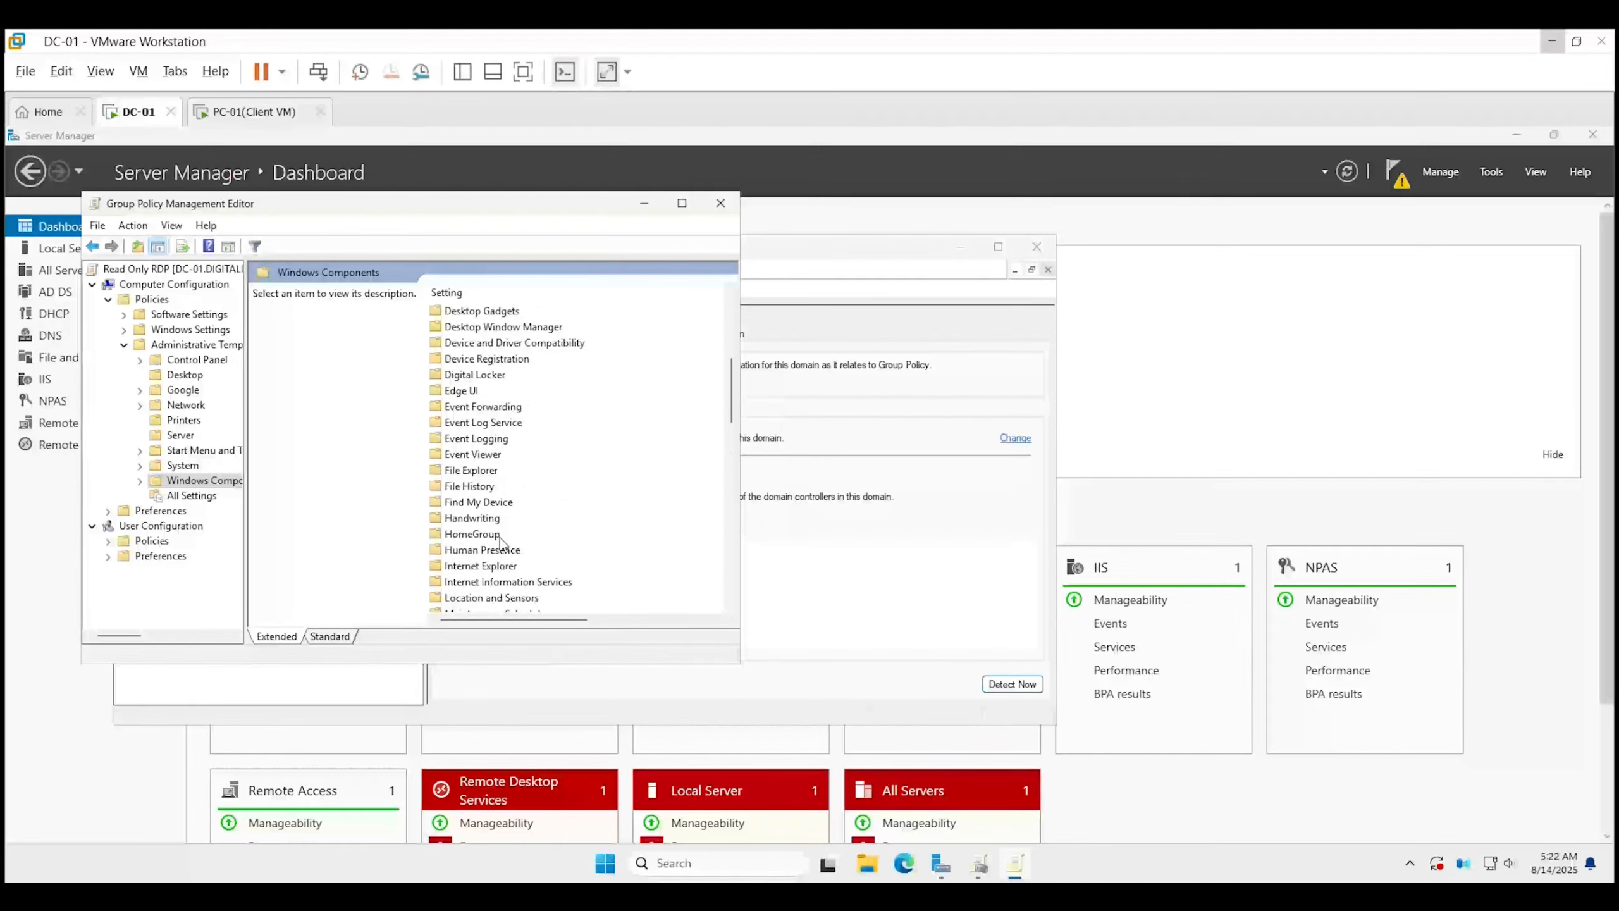
double_click(499, 491)
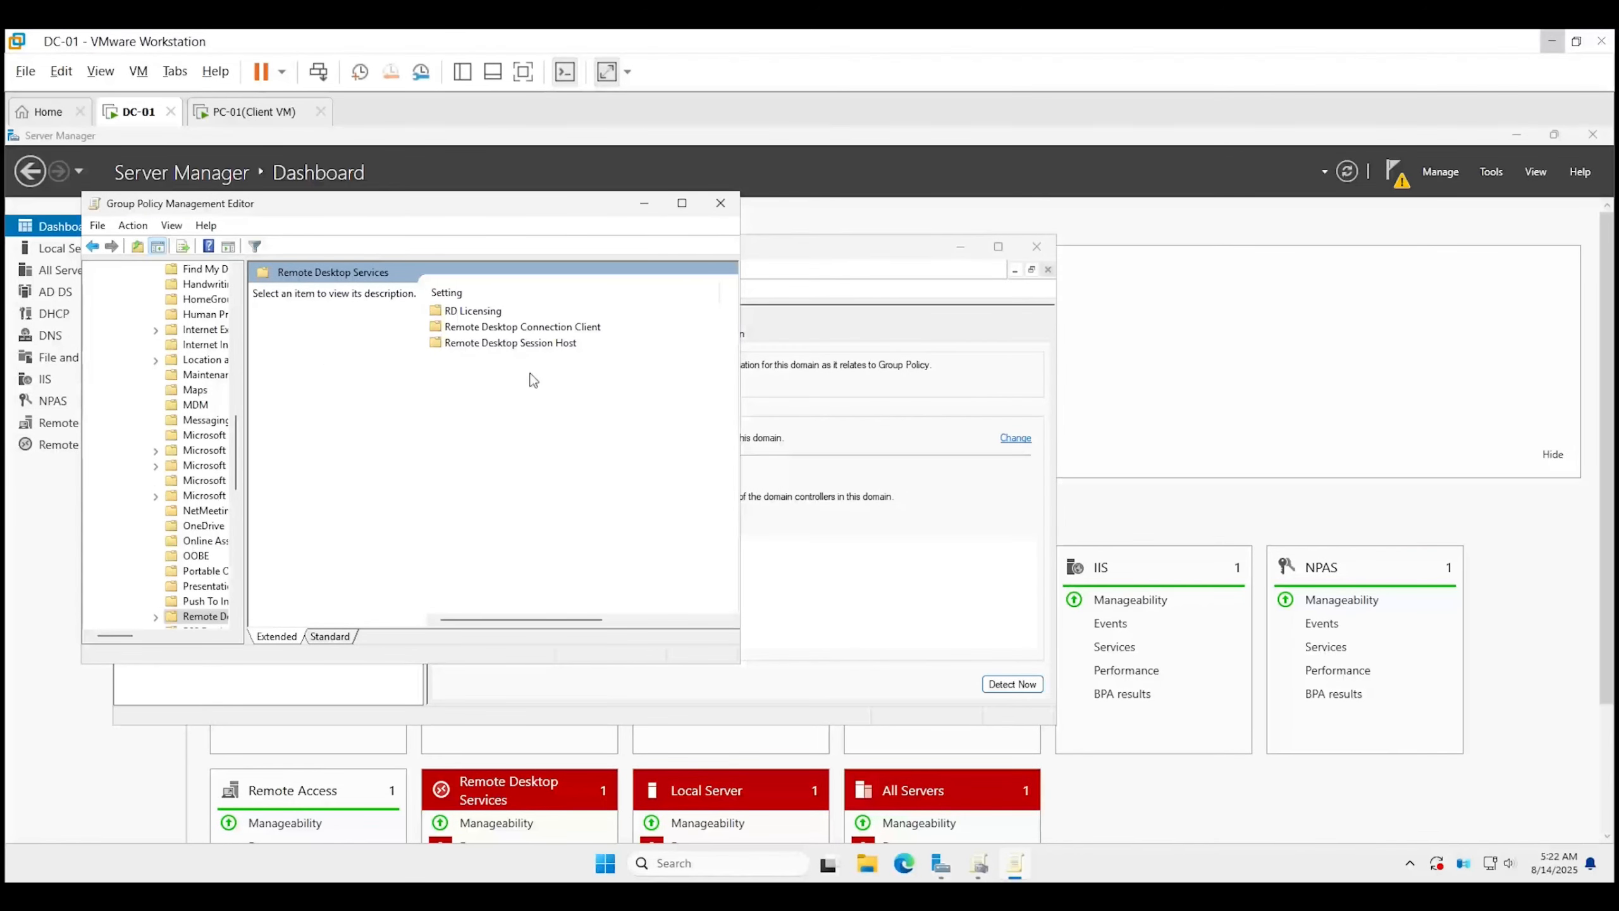
left_click(536, 349)
double_click(540, 345)
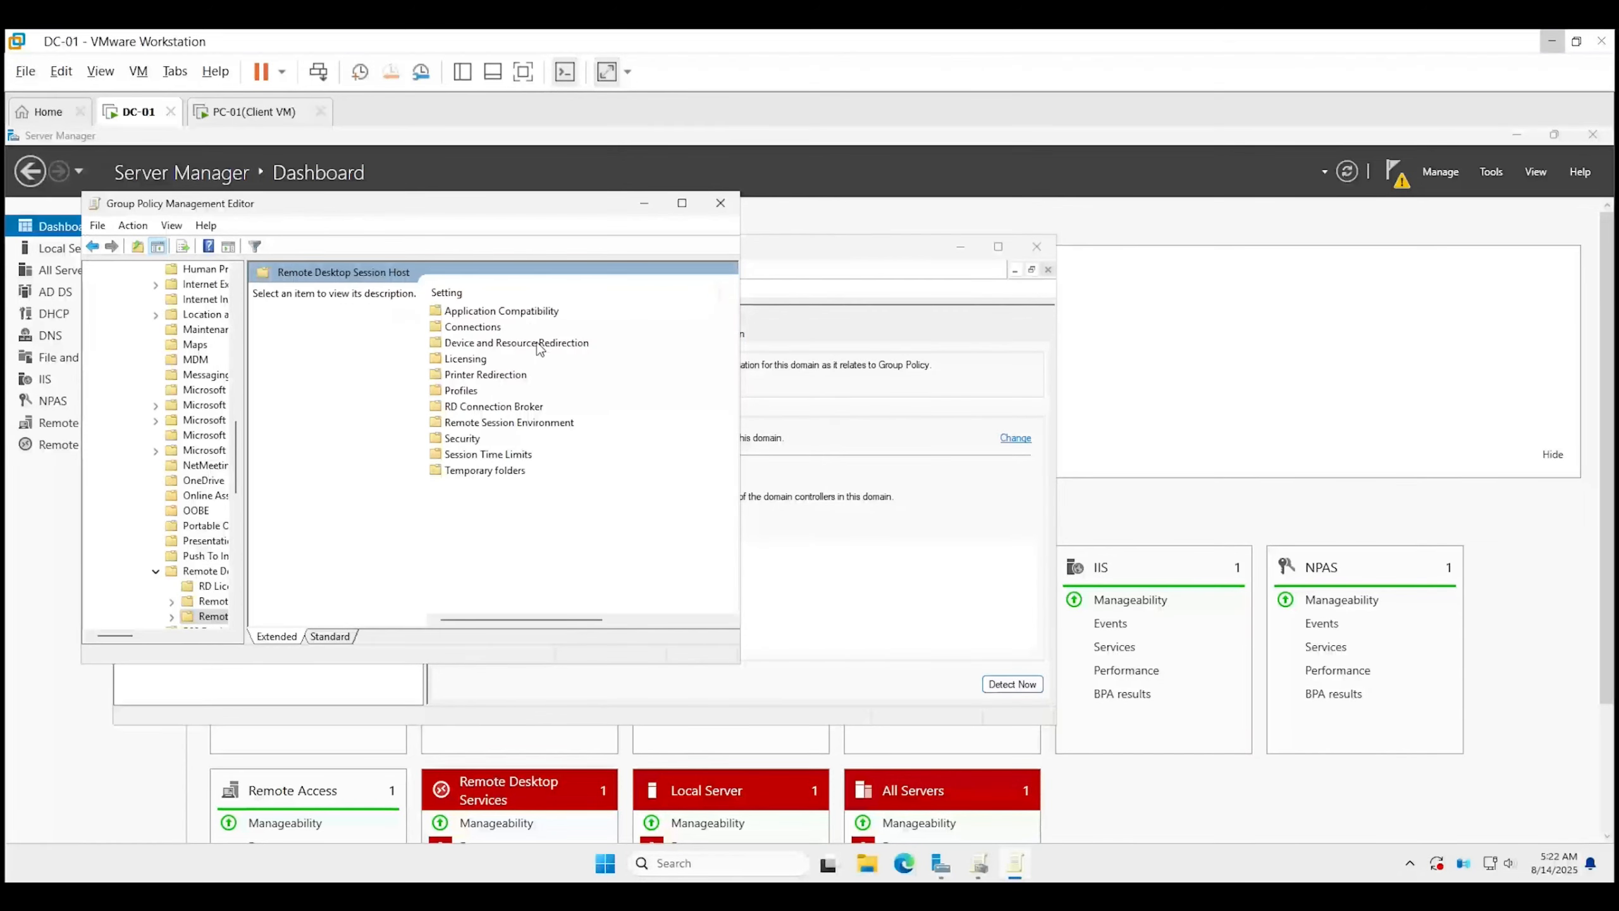
left_click(494, 329)
double_click(494, 329)
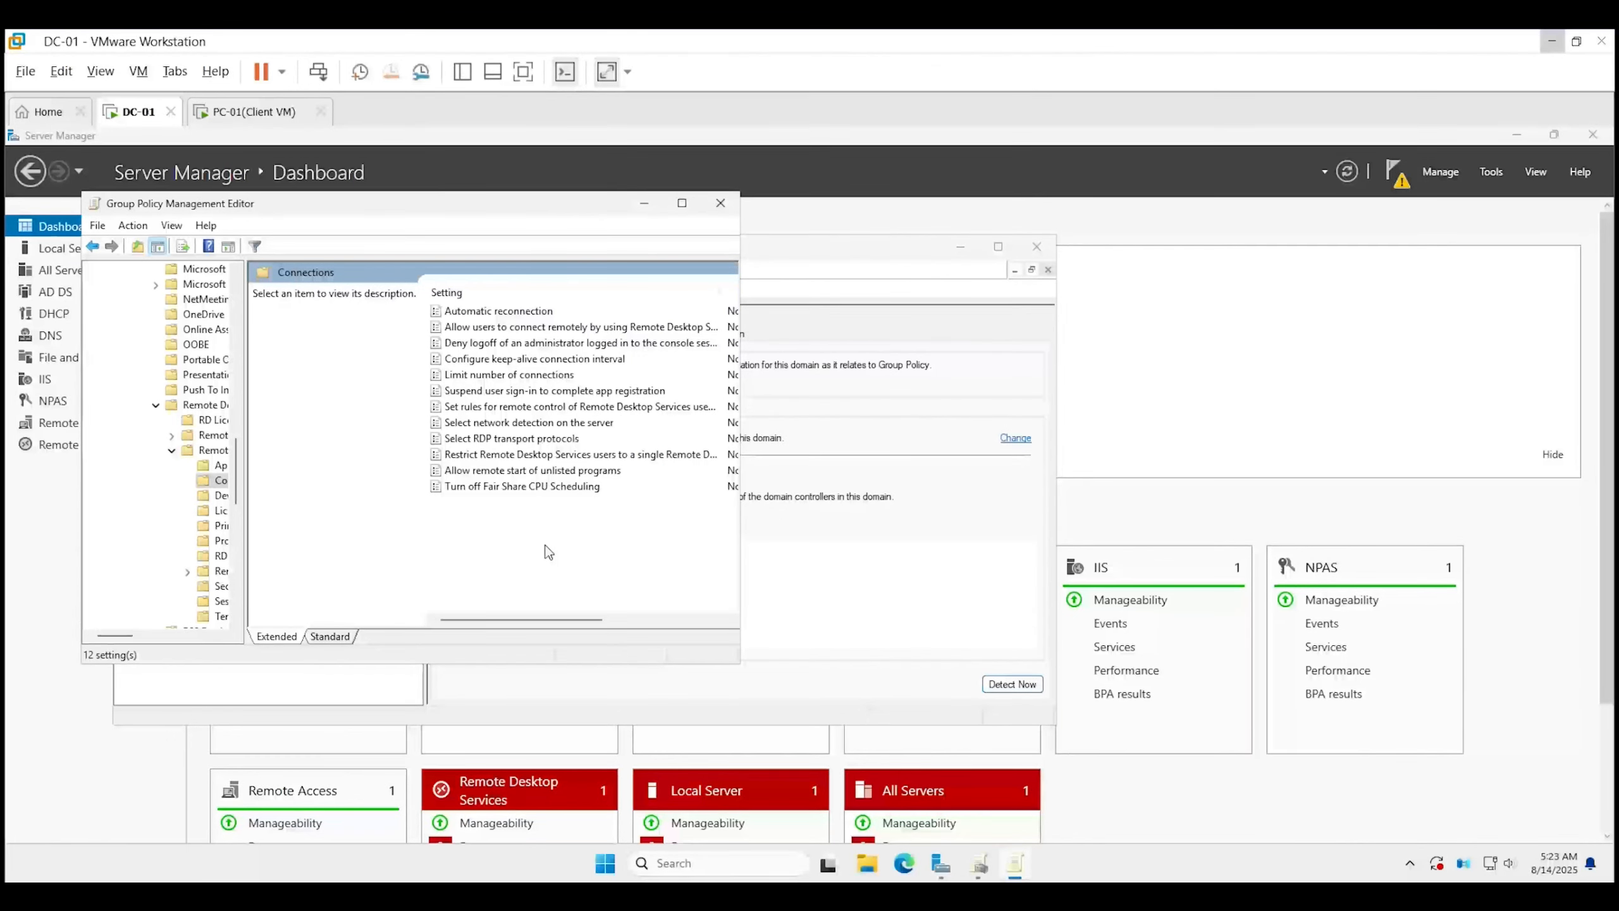
Enable 'Set rules for remote control' with the option View Session without user's permission.
double_click(536, 408)
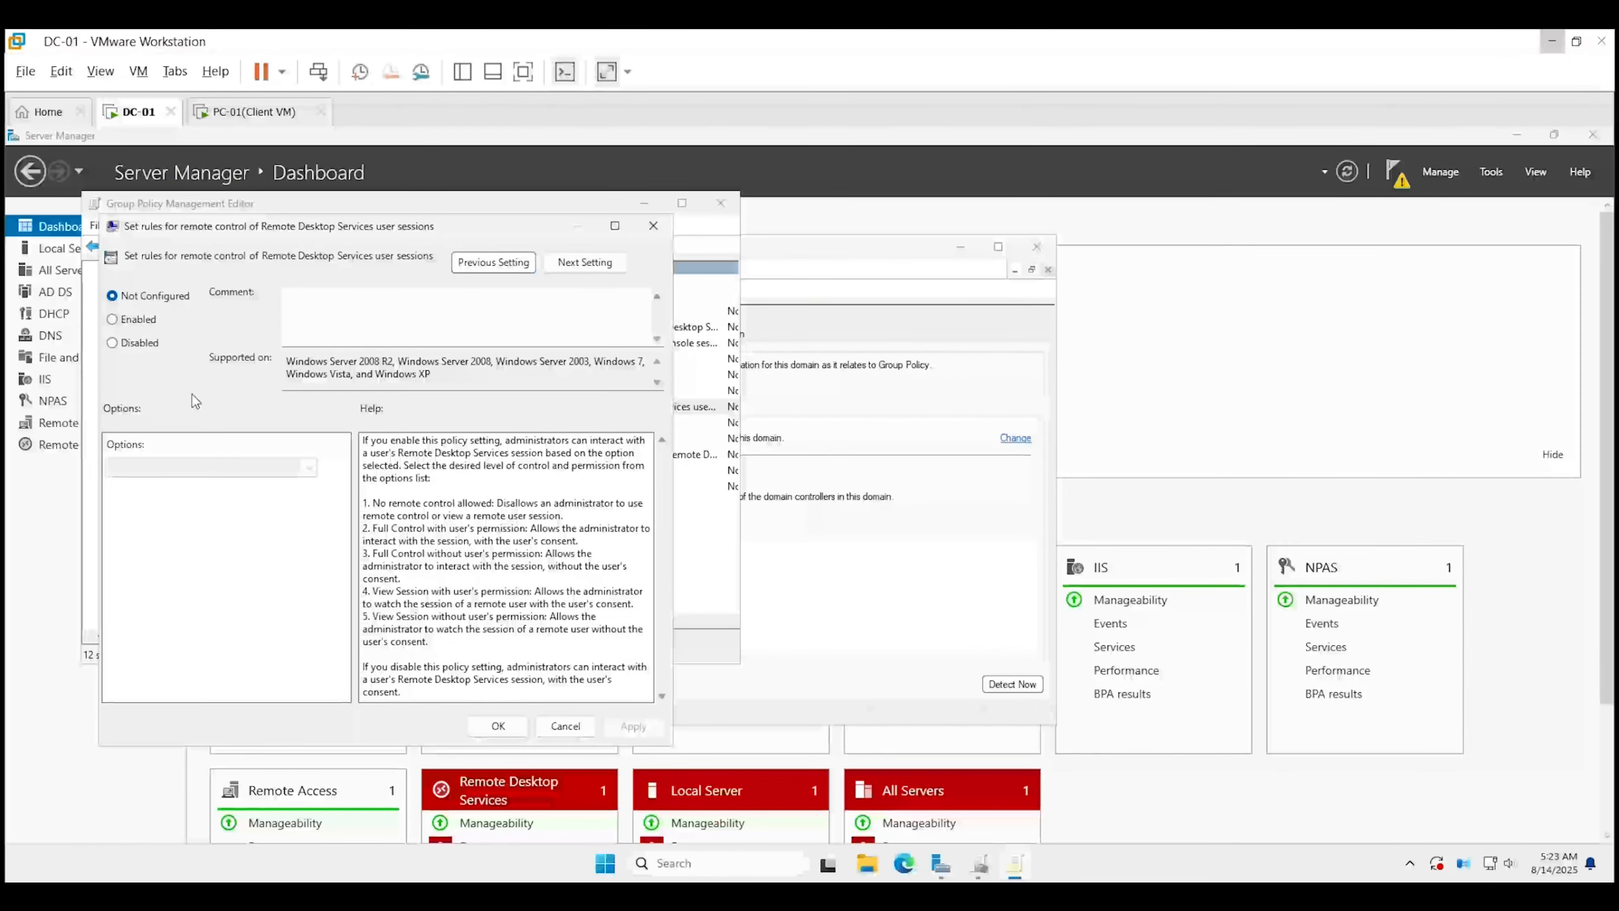
left_click(139, 320)
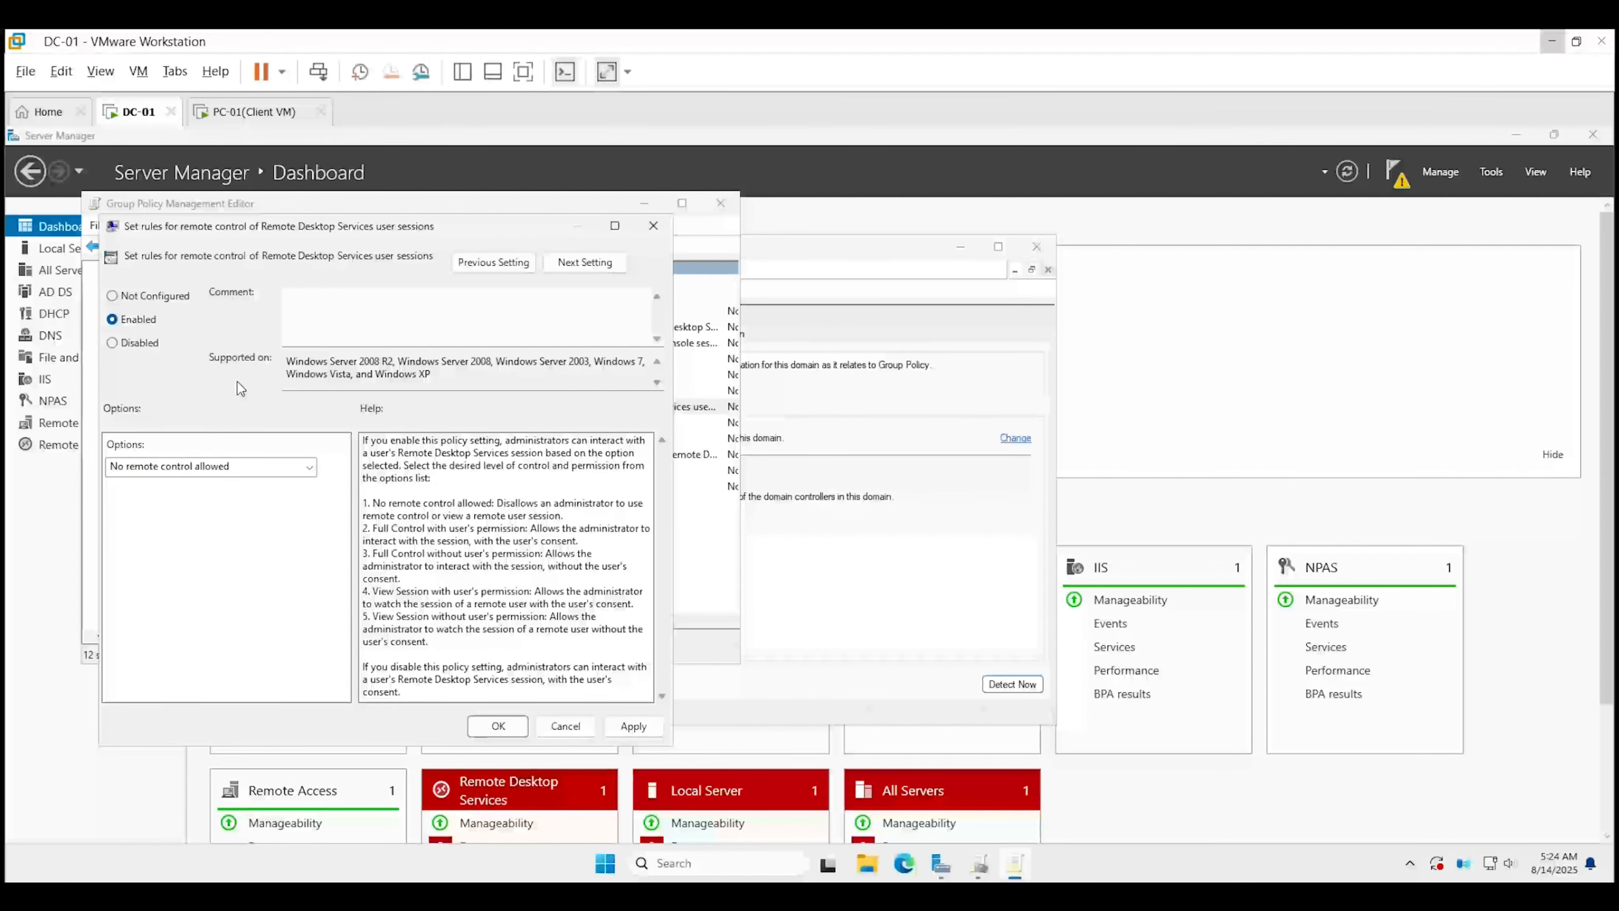
left_click(247, 472)
left_click(244, 547)
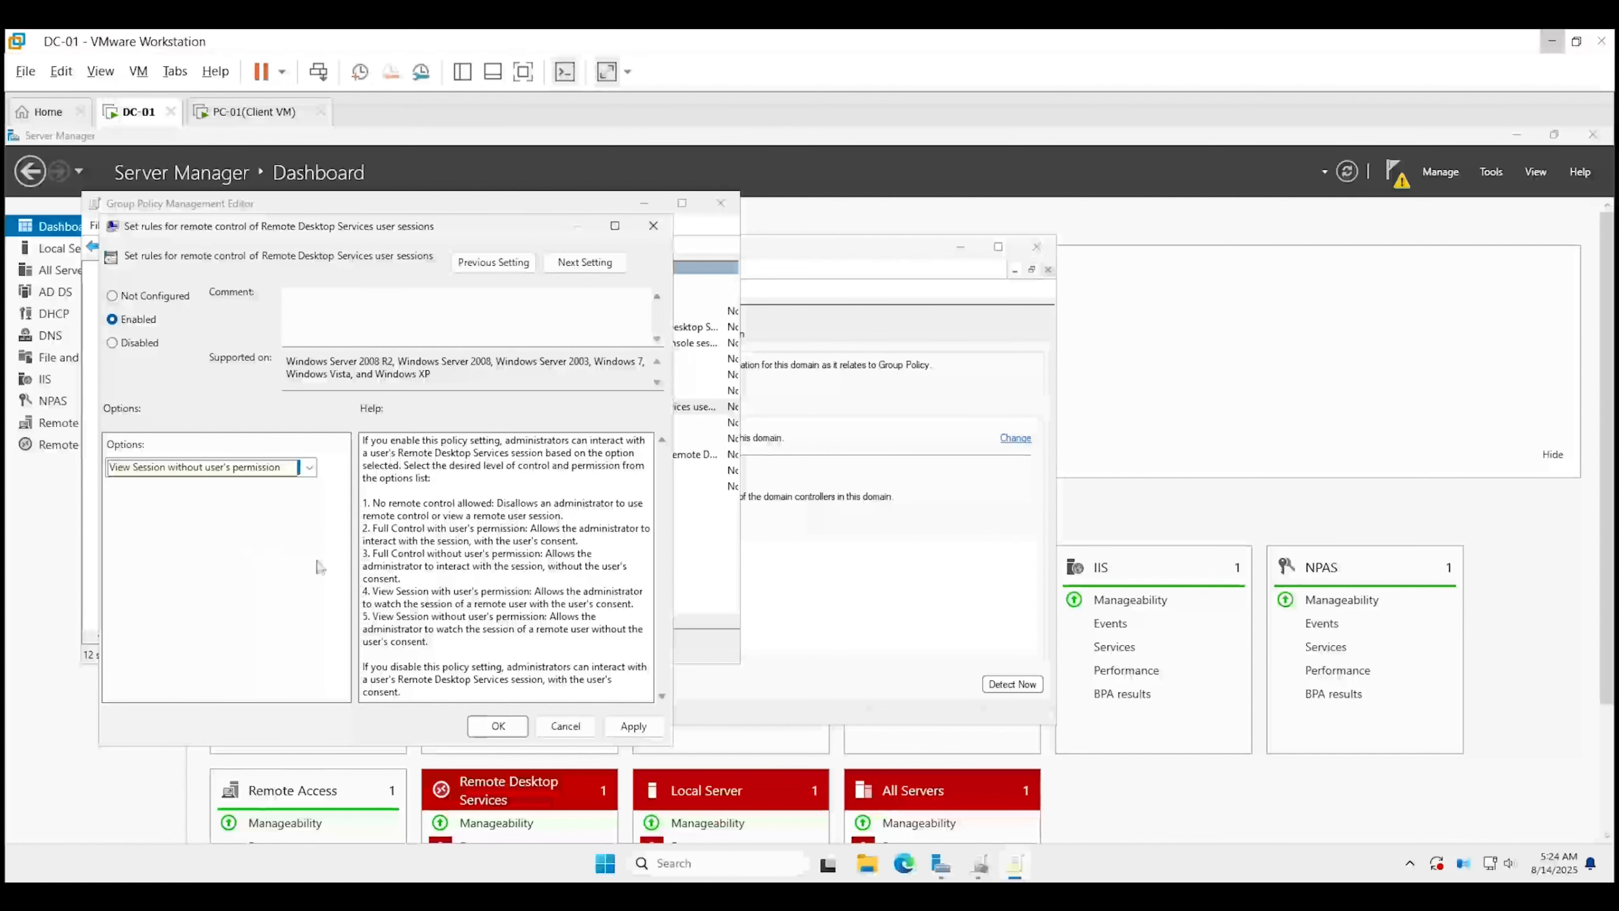
left_click(622, 731)
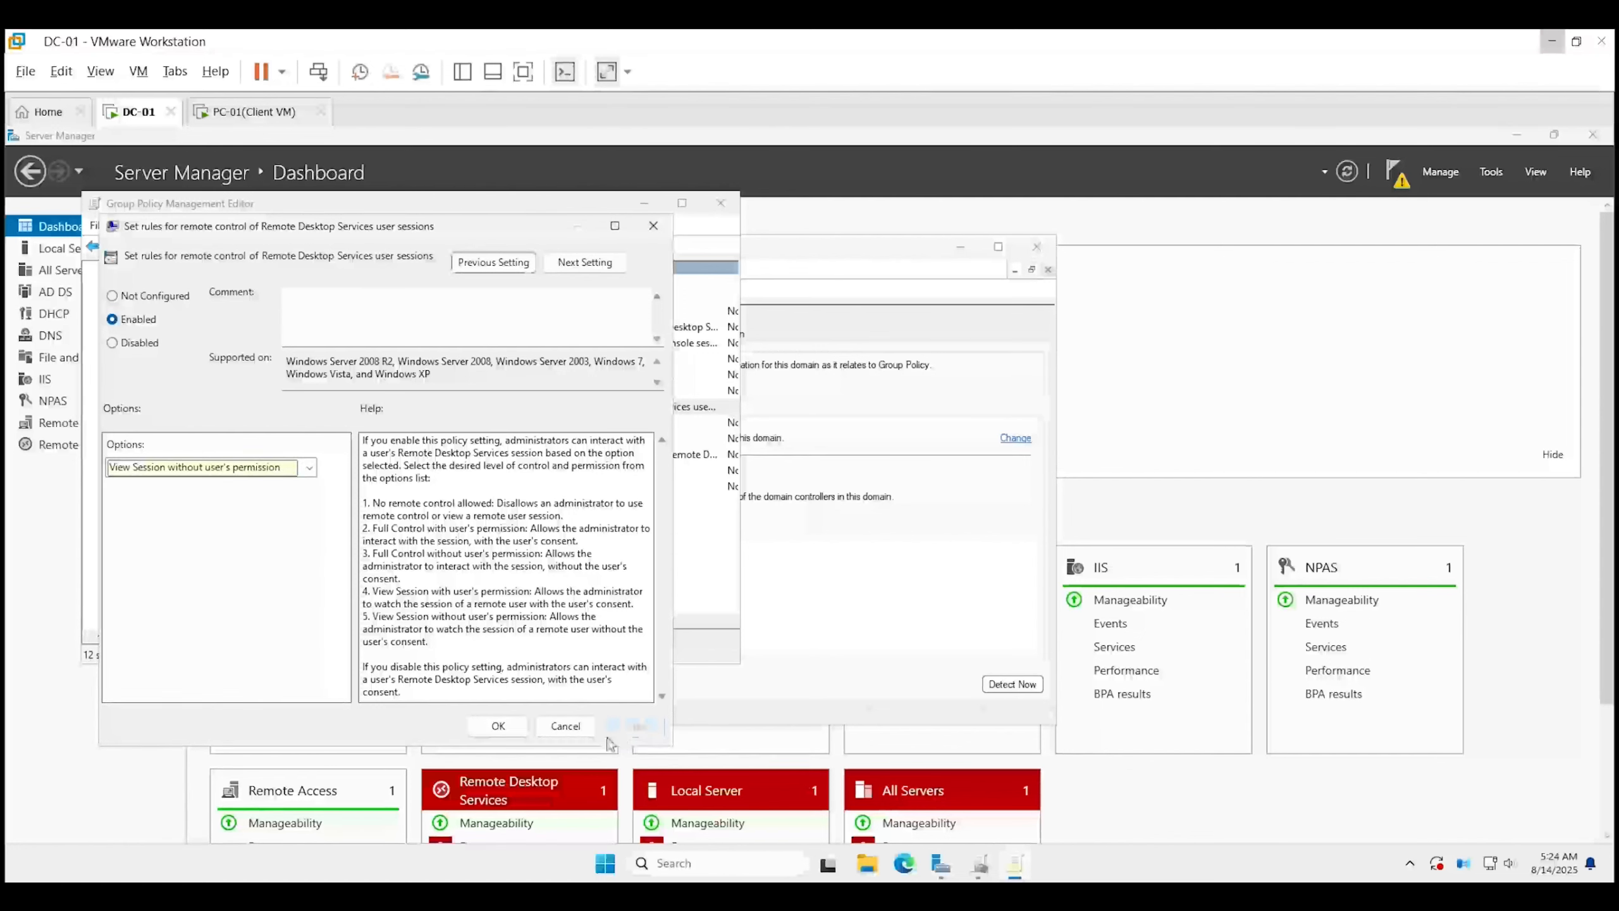
left_click(515, 734)
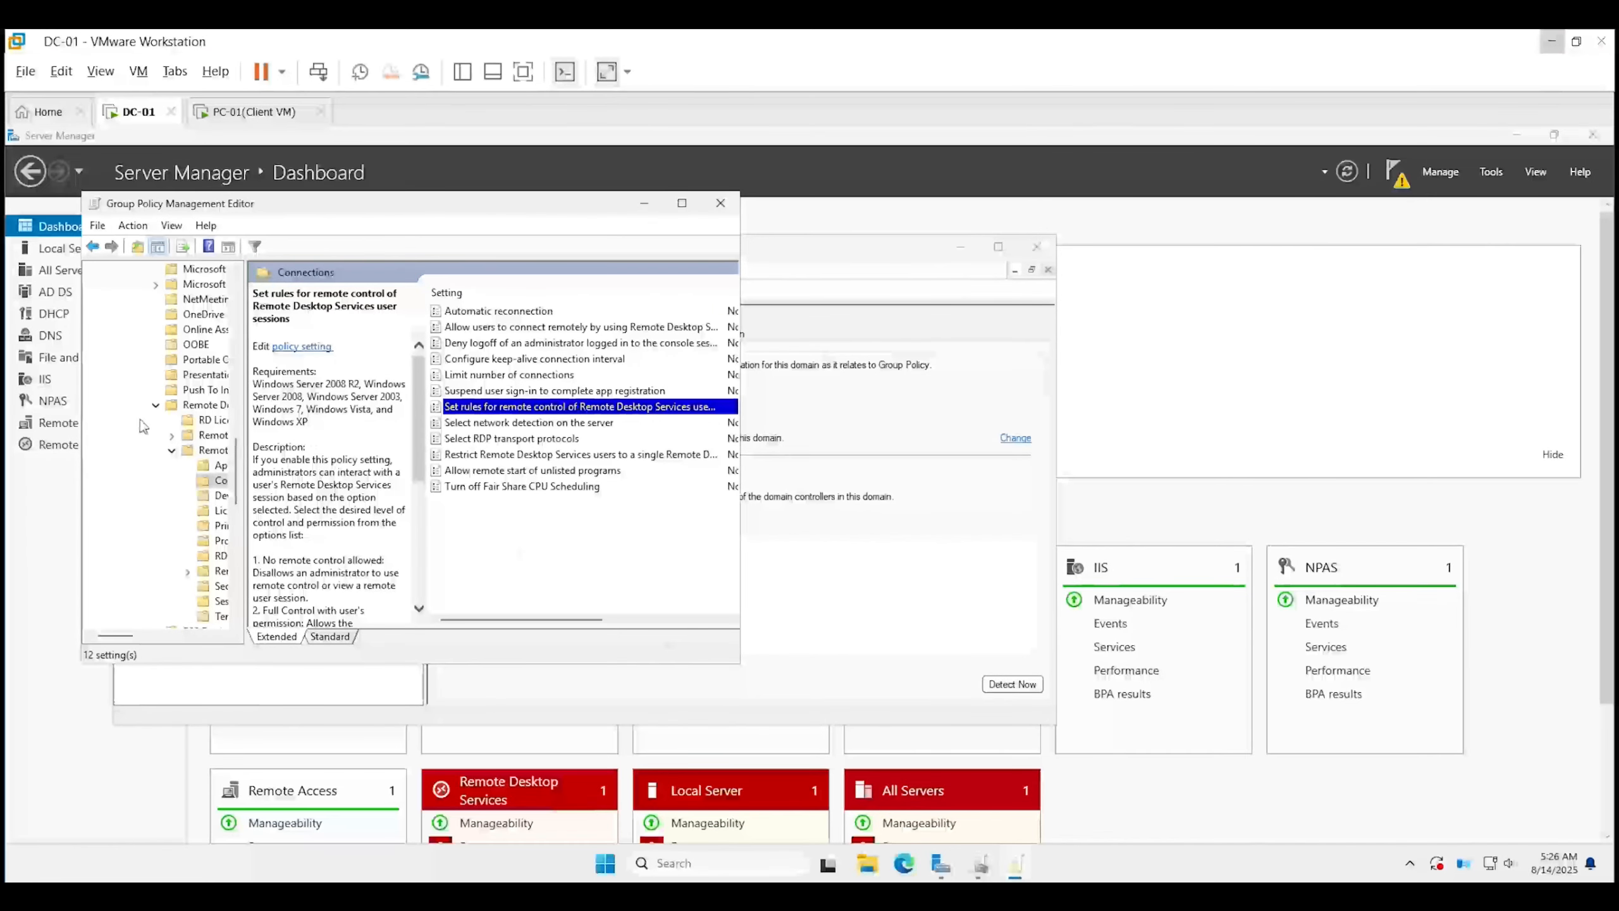
Go to Security Settings > Local Policies > User Rights Assignment and open 'Allow log on through Remote Desktop Services'.
scroll(154, 423, "up", 15)
scroll(155, 423, "up", 5)
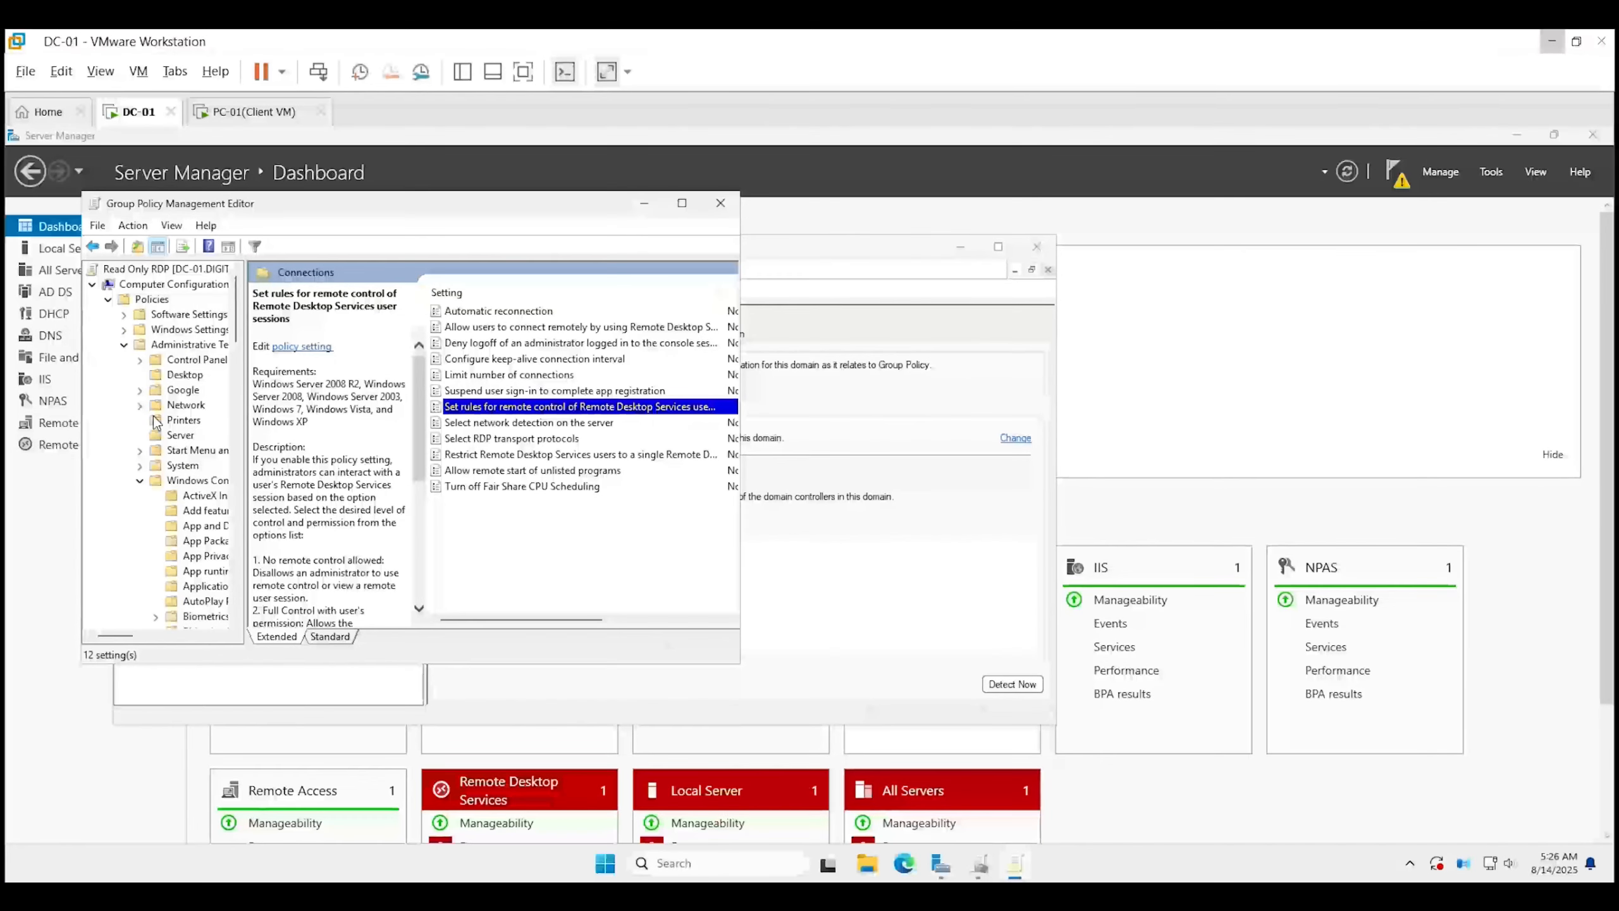
left_click(201, 284)
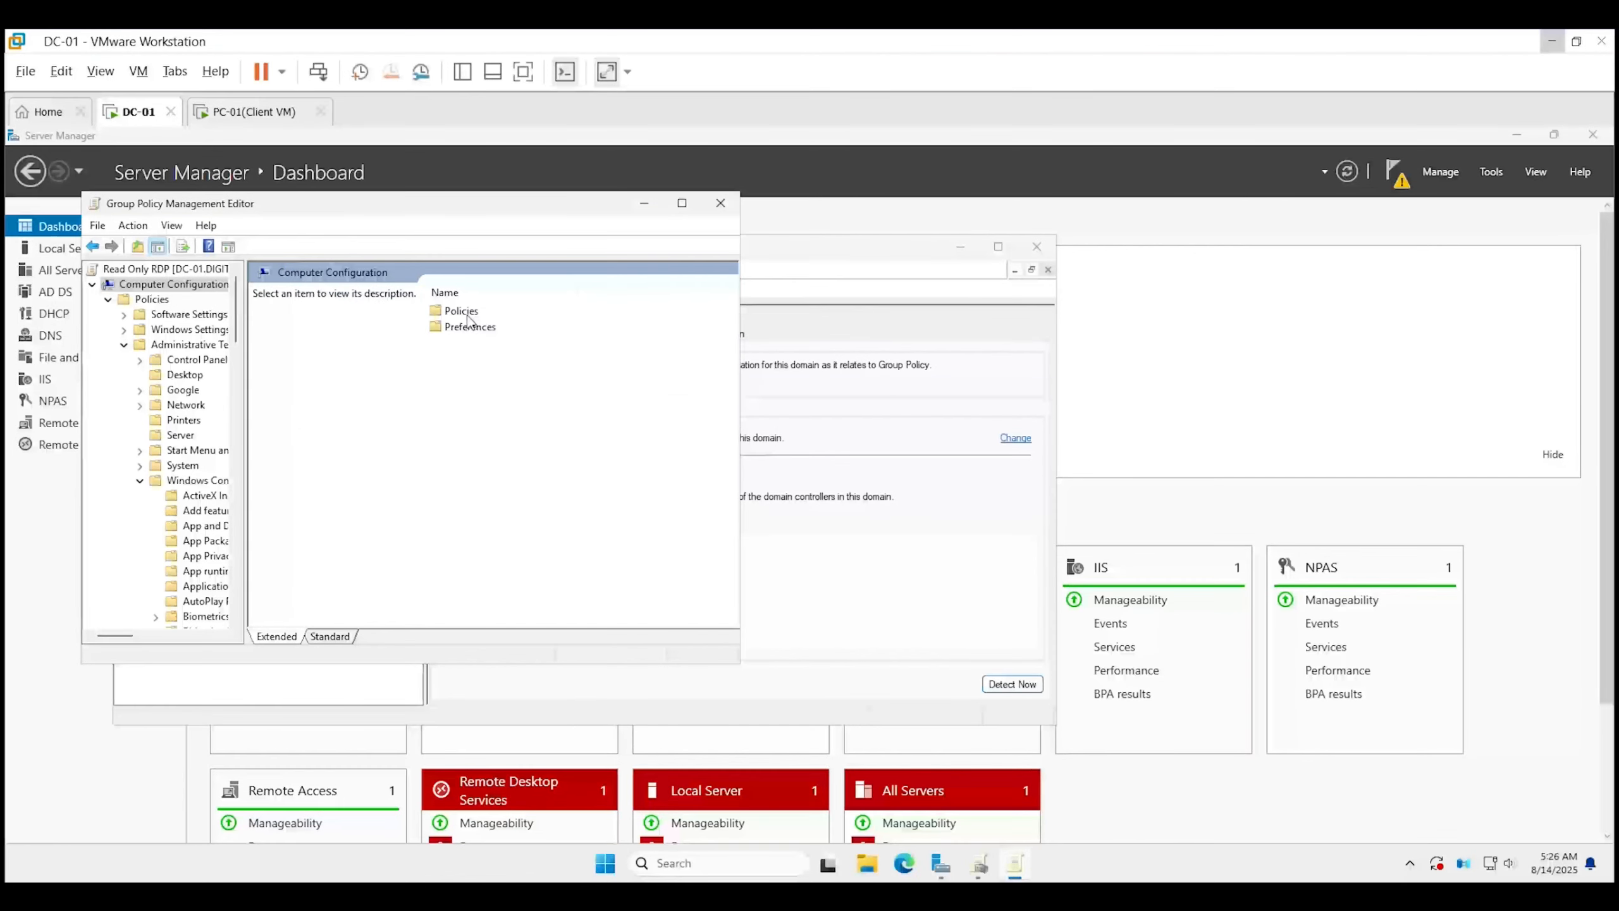
double_click(469, 312)
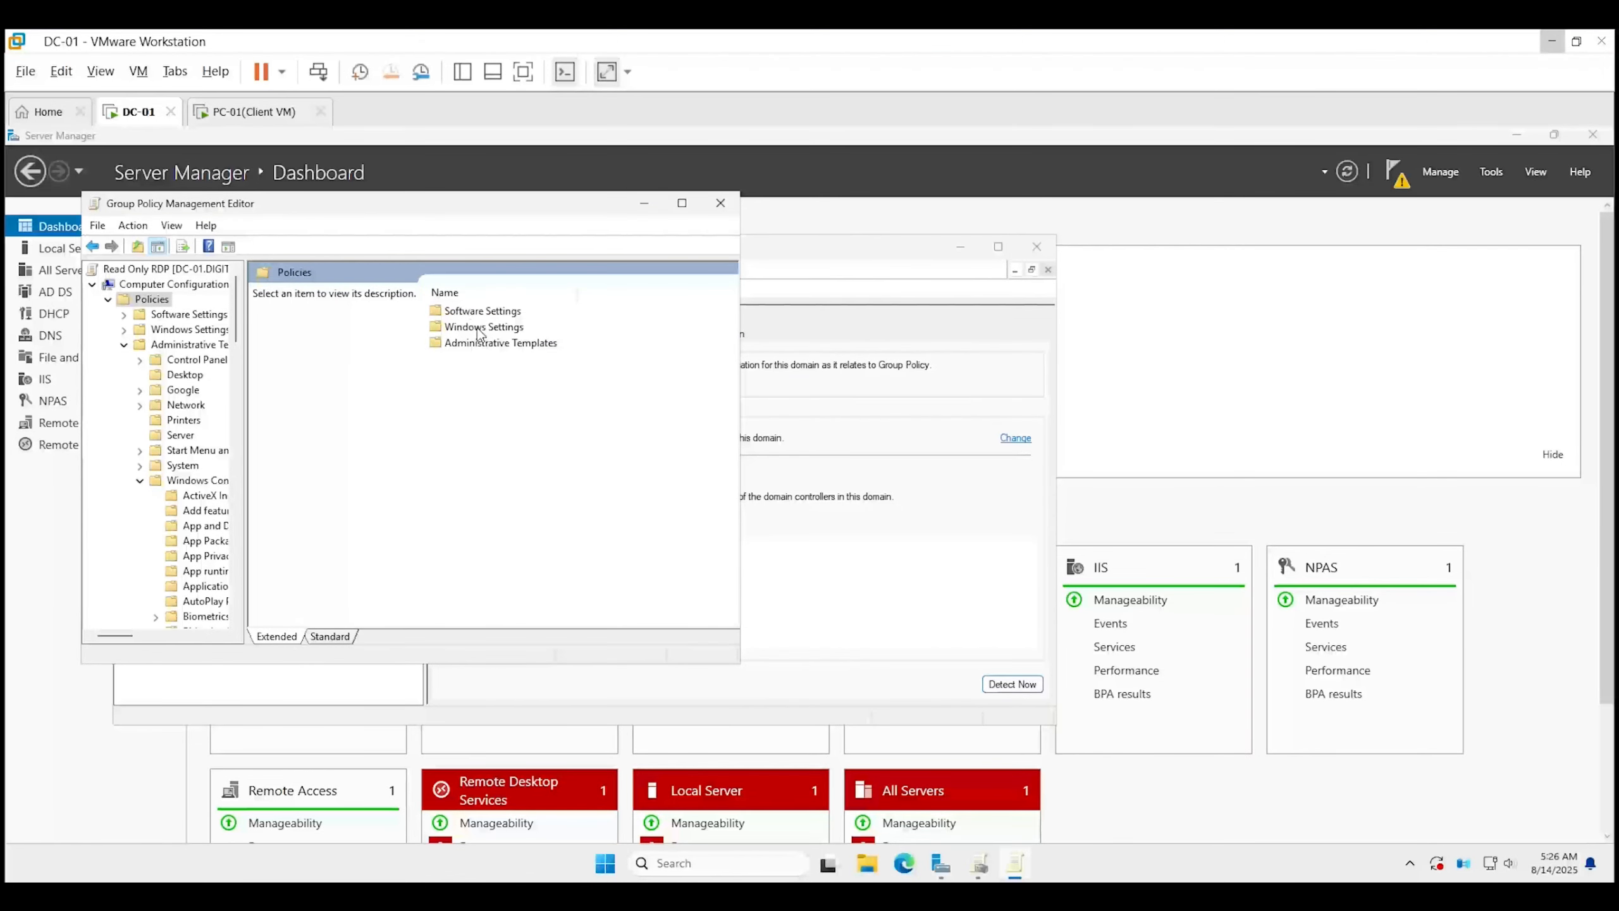
double_click(481, 327)
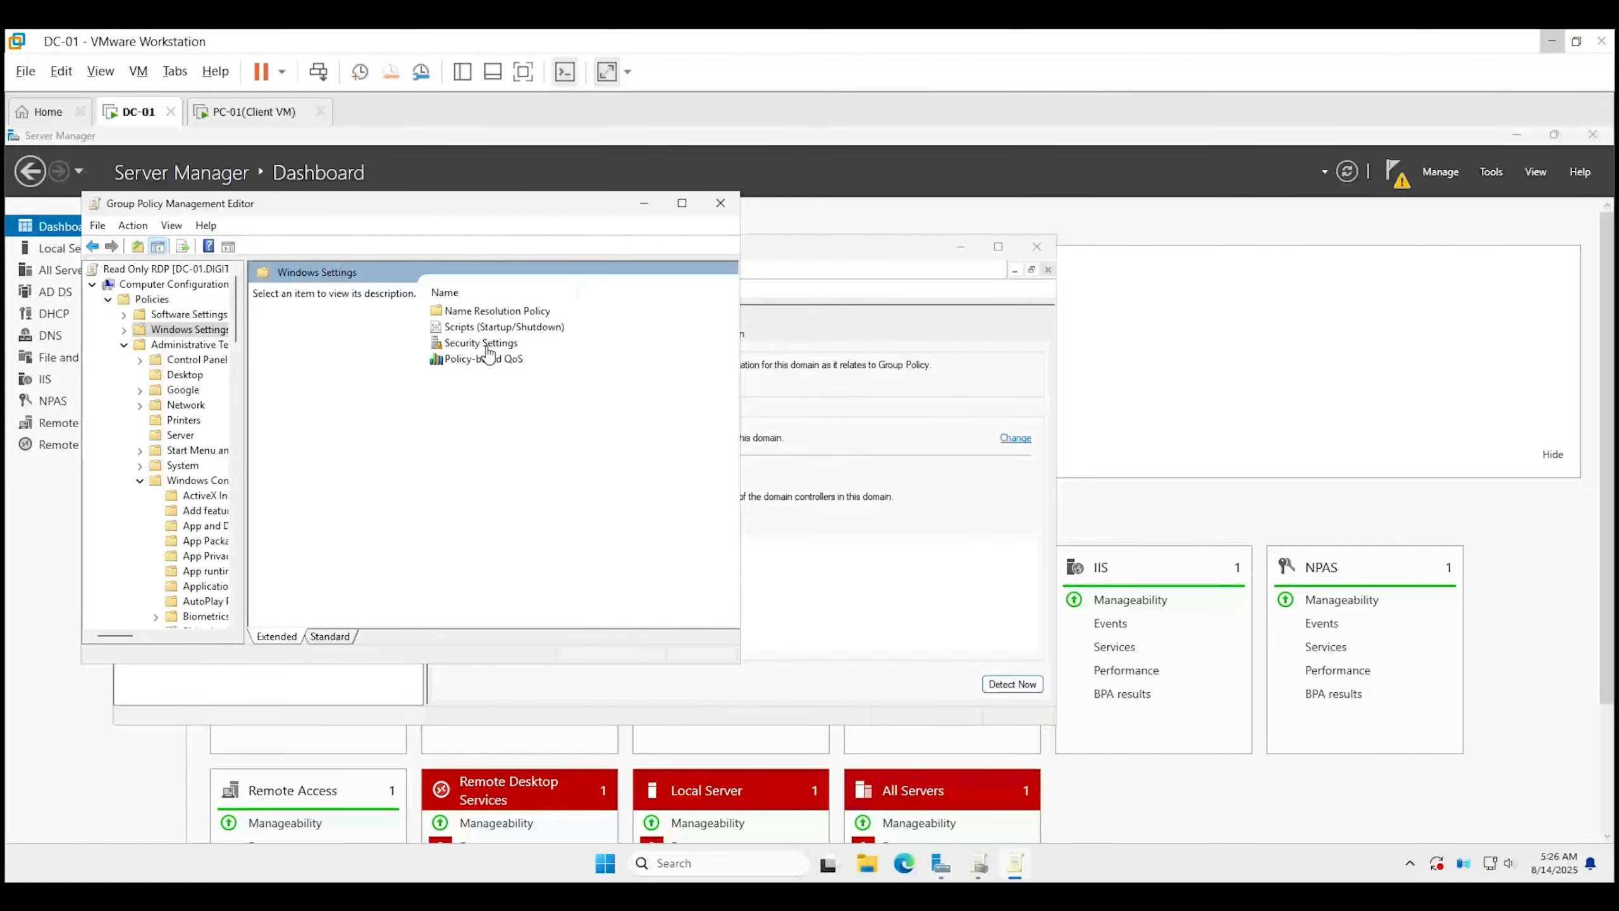
double_click(482, 344)
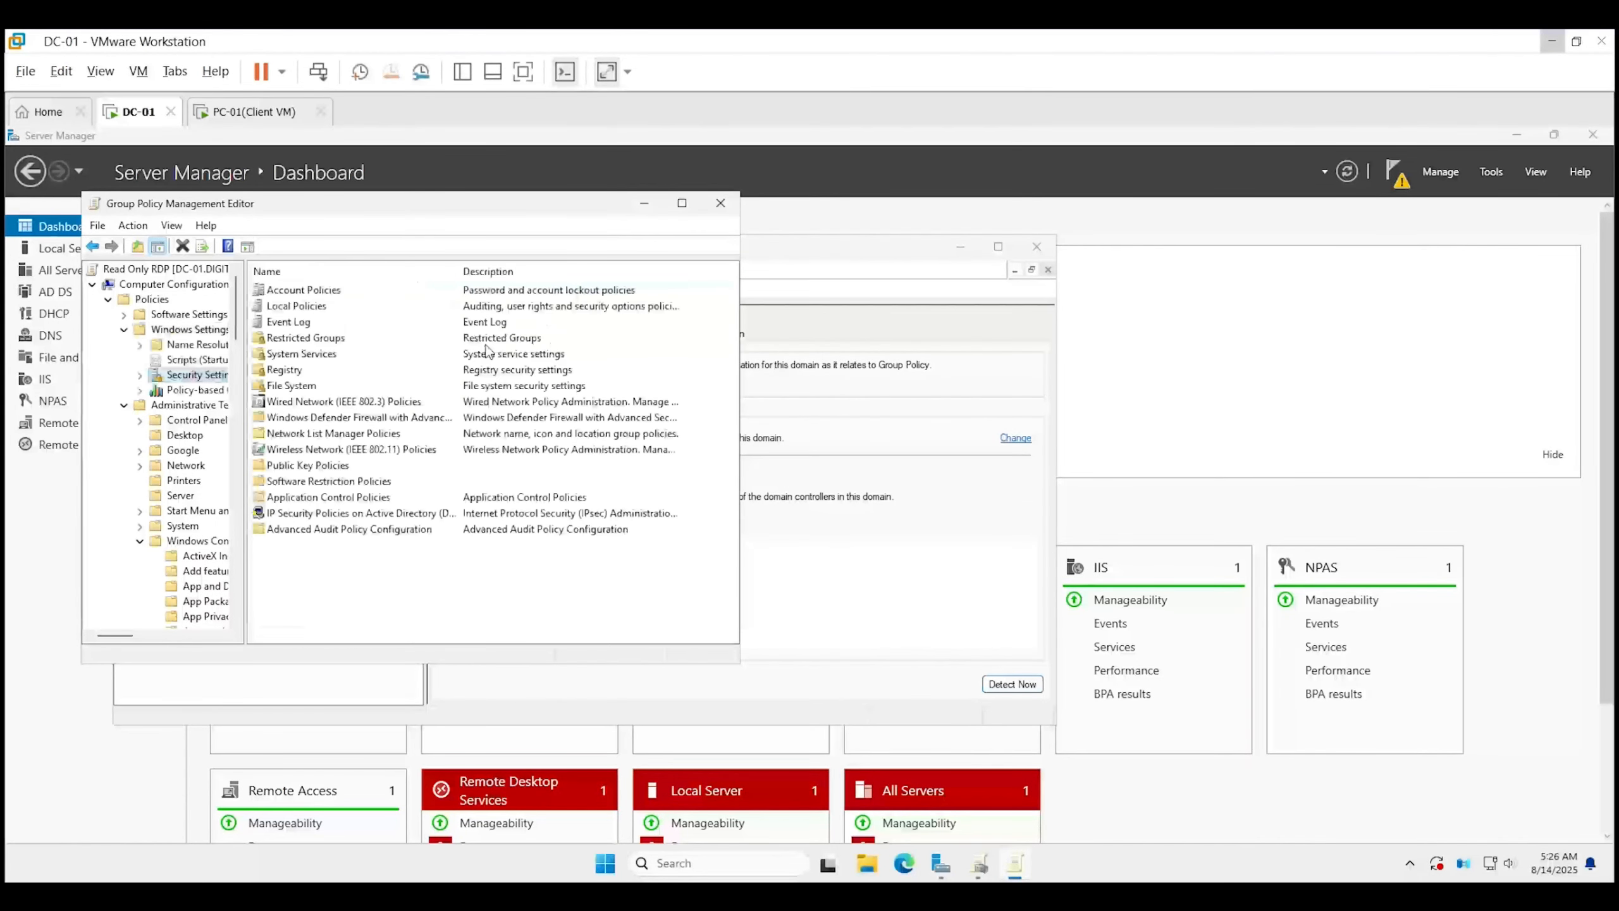
double_click(317, 308)
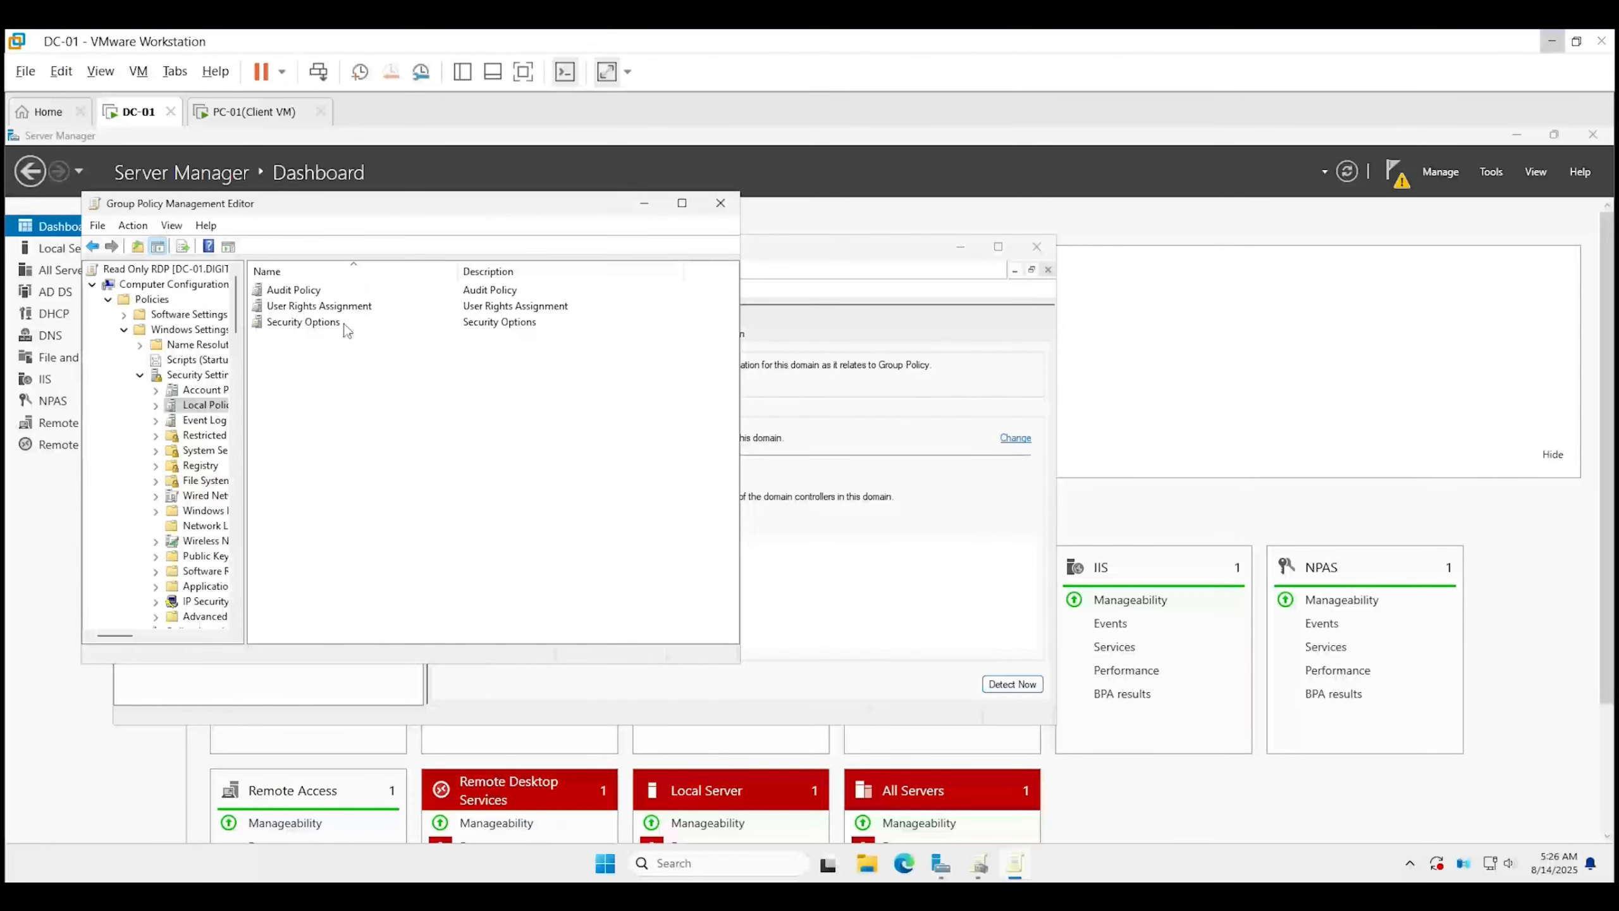
double_click(341, 307)
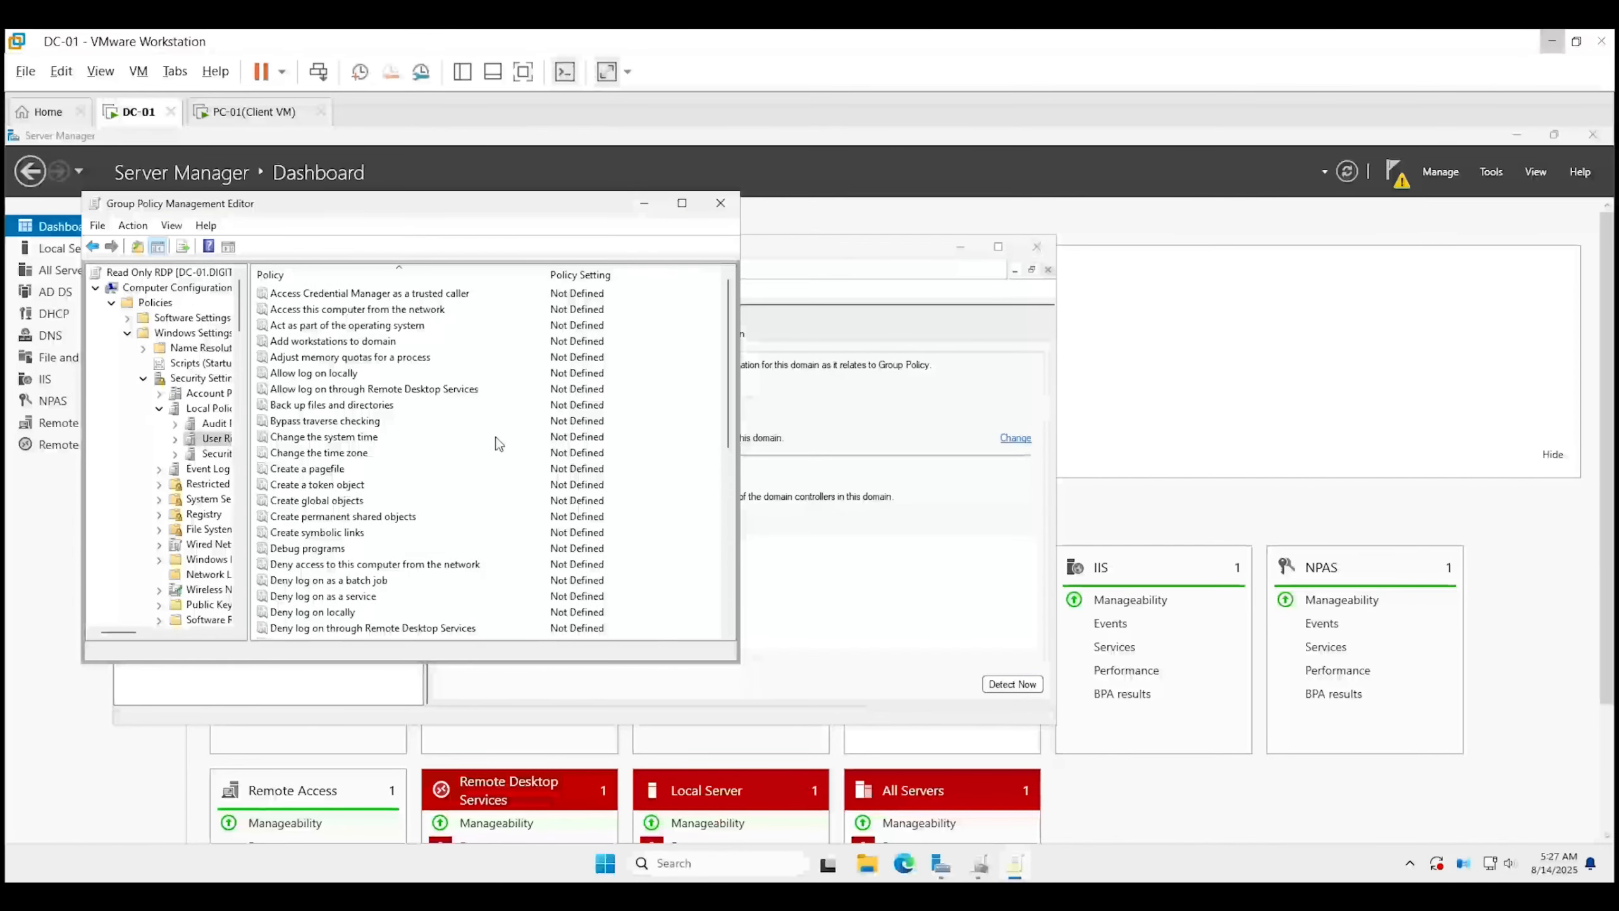
double_click(351, 391)
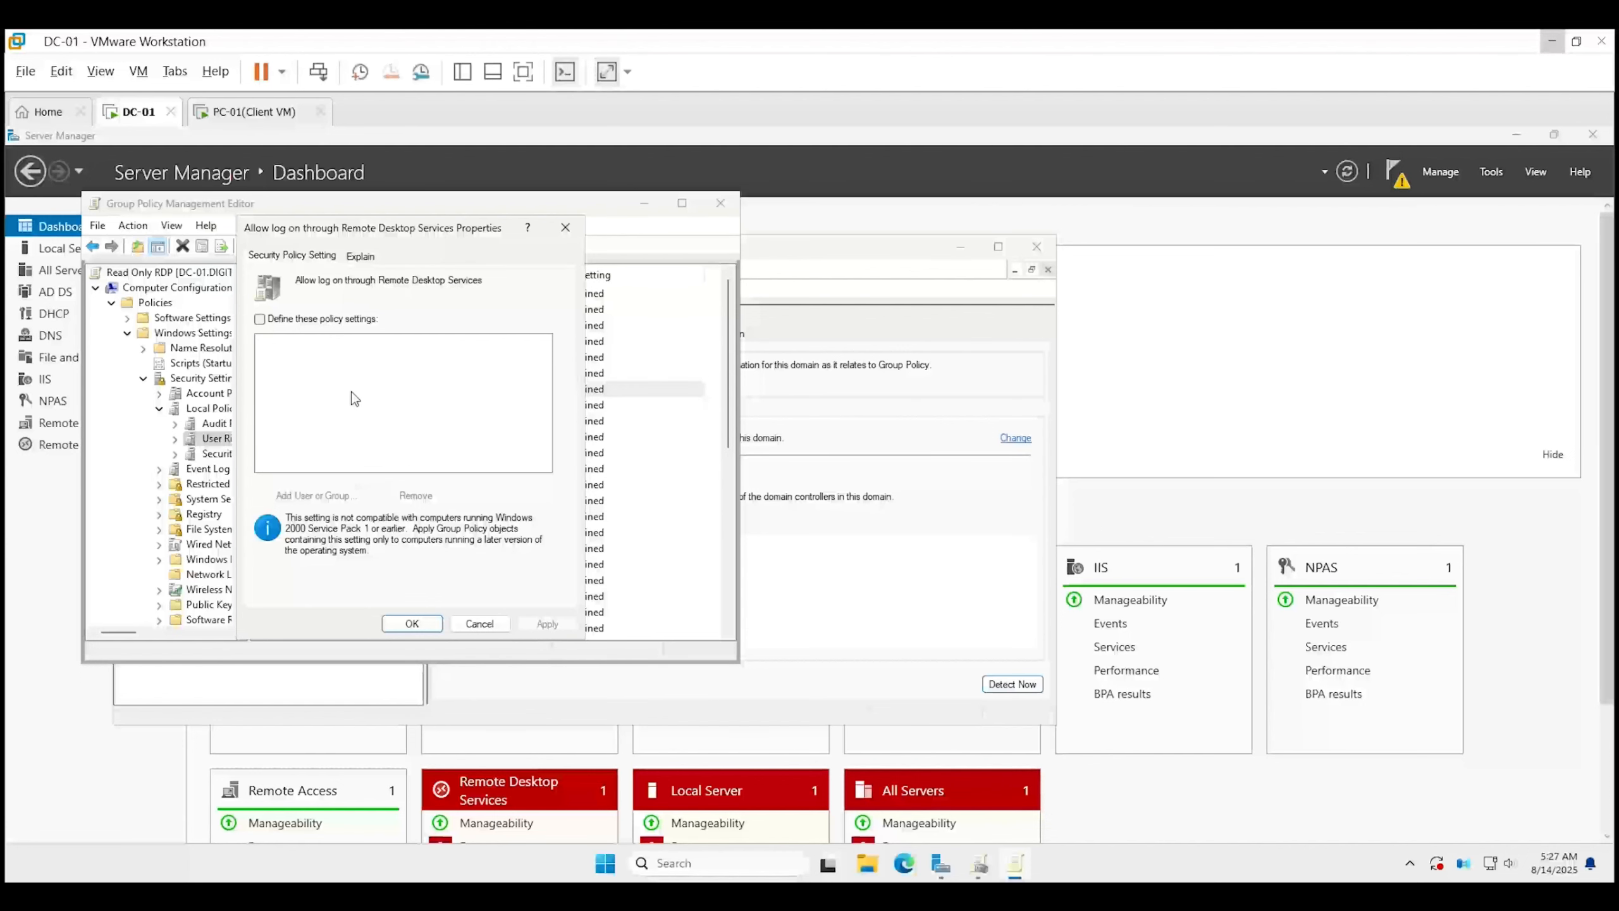
Define the user right and search domain accounts for the Remote Desktop Users group.
left_click(260, 318)
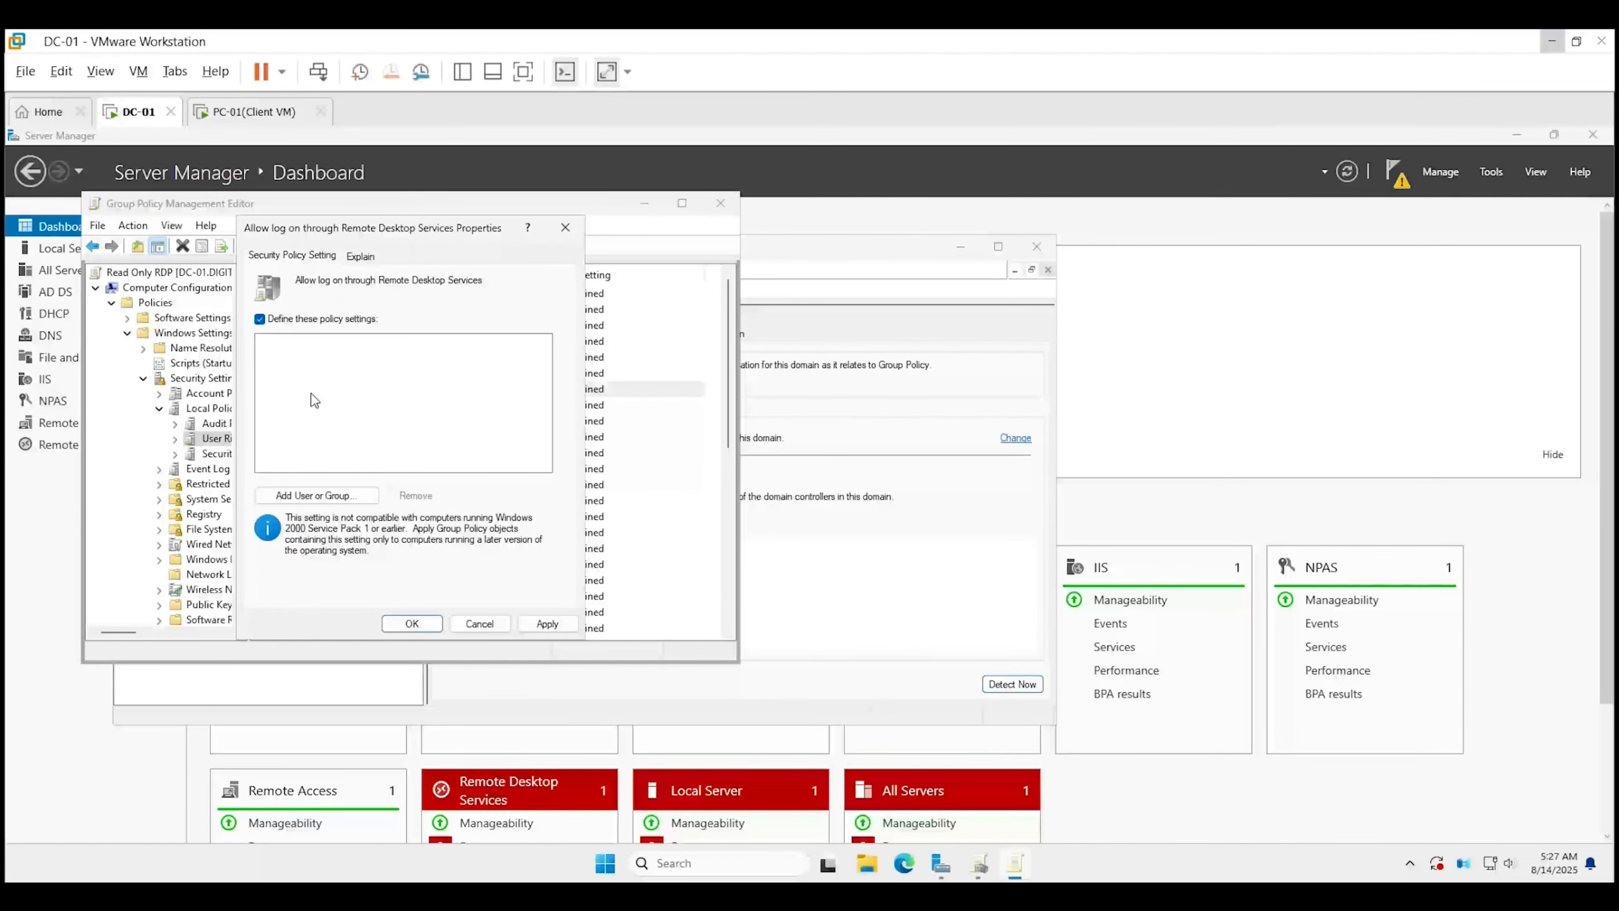
left_click(317, 495)
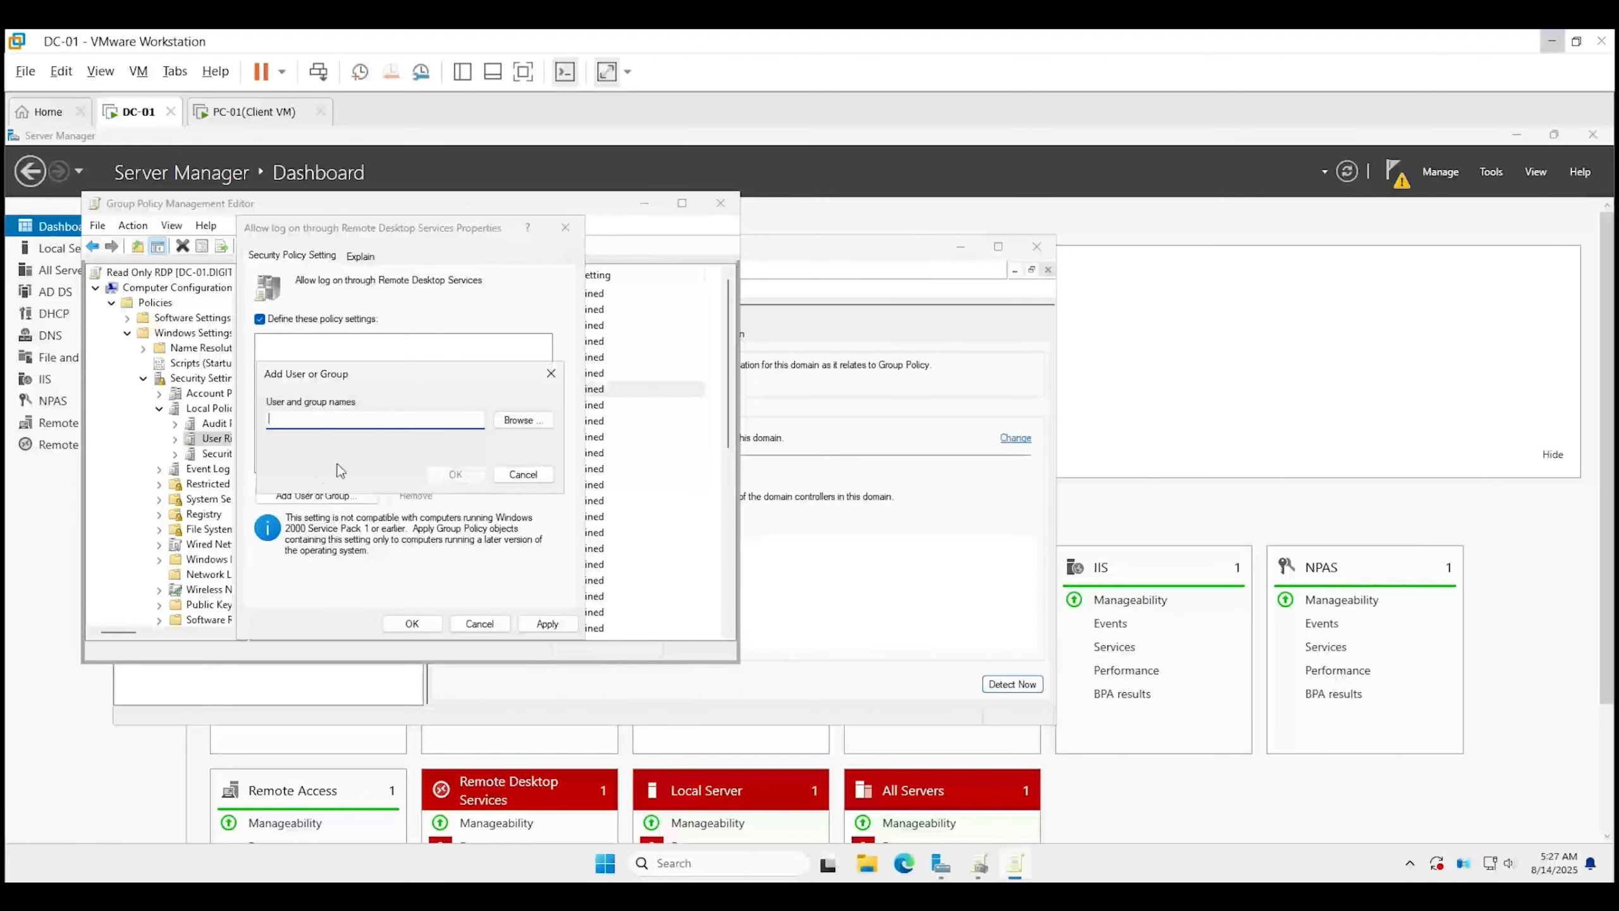
left_click(519, 421)
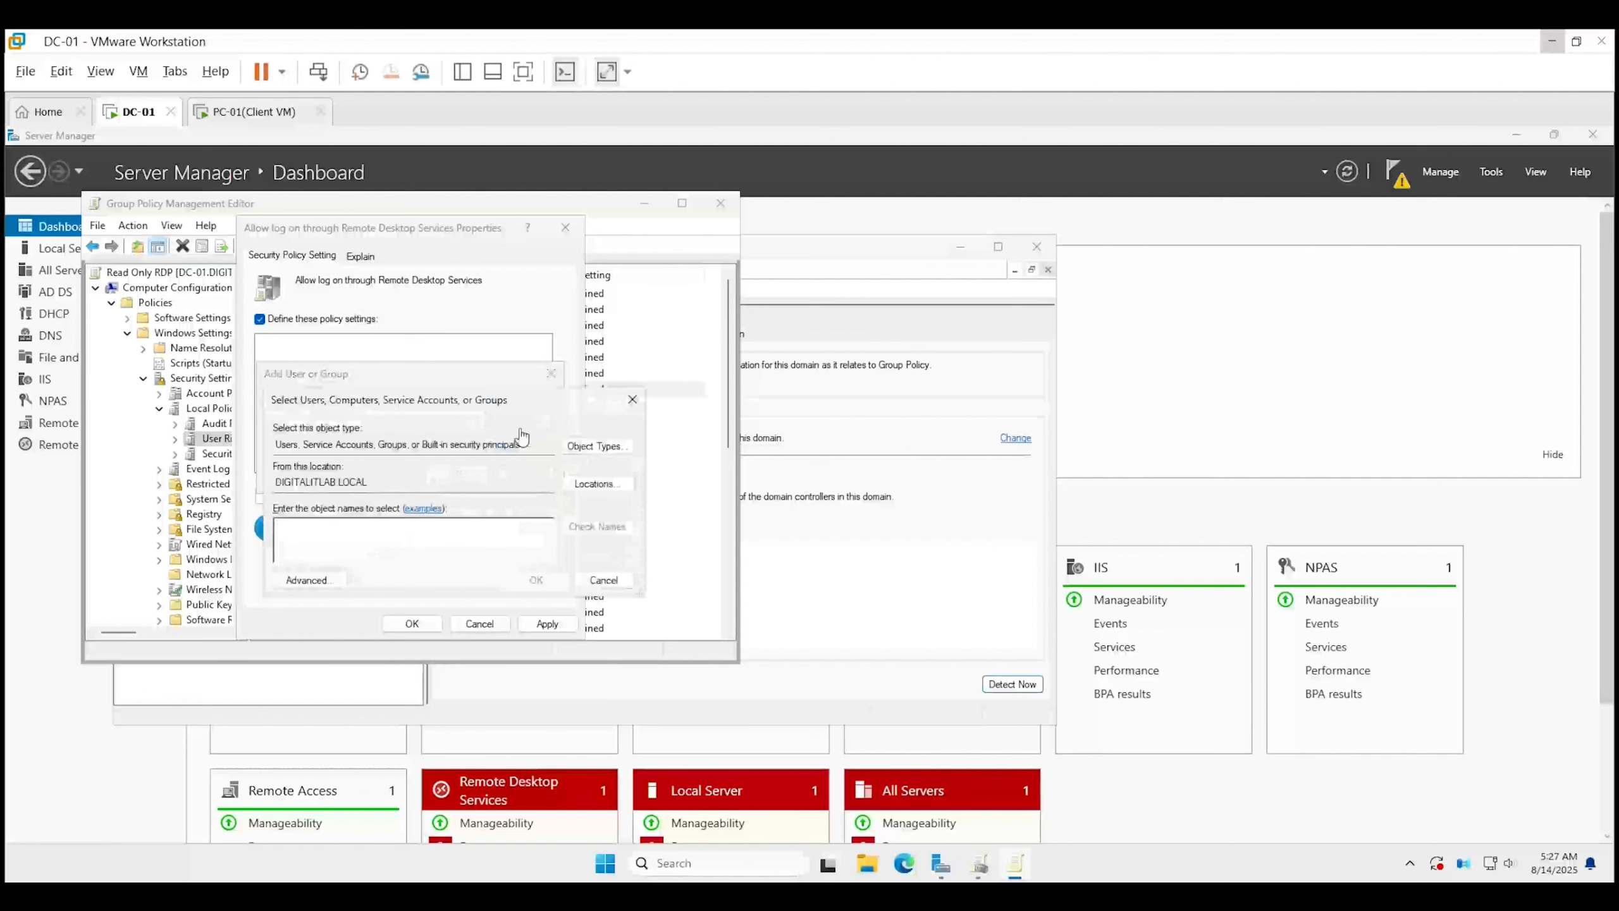
left_click(331, 584)
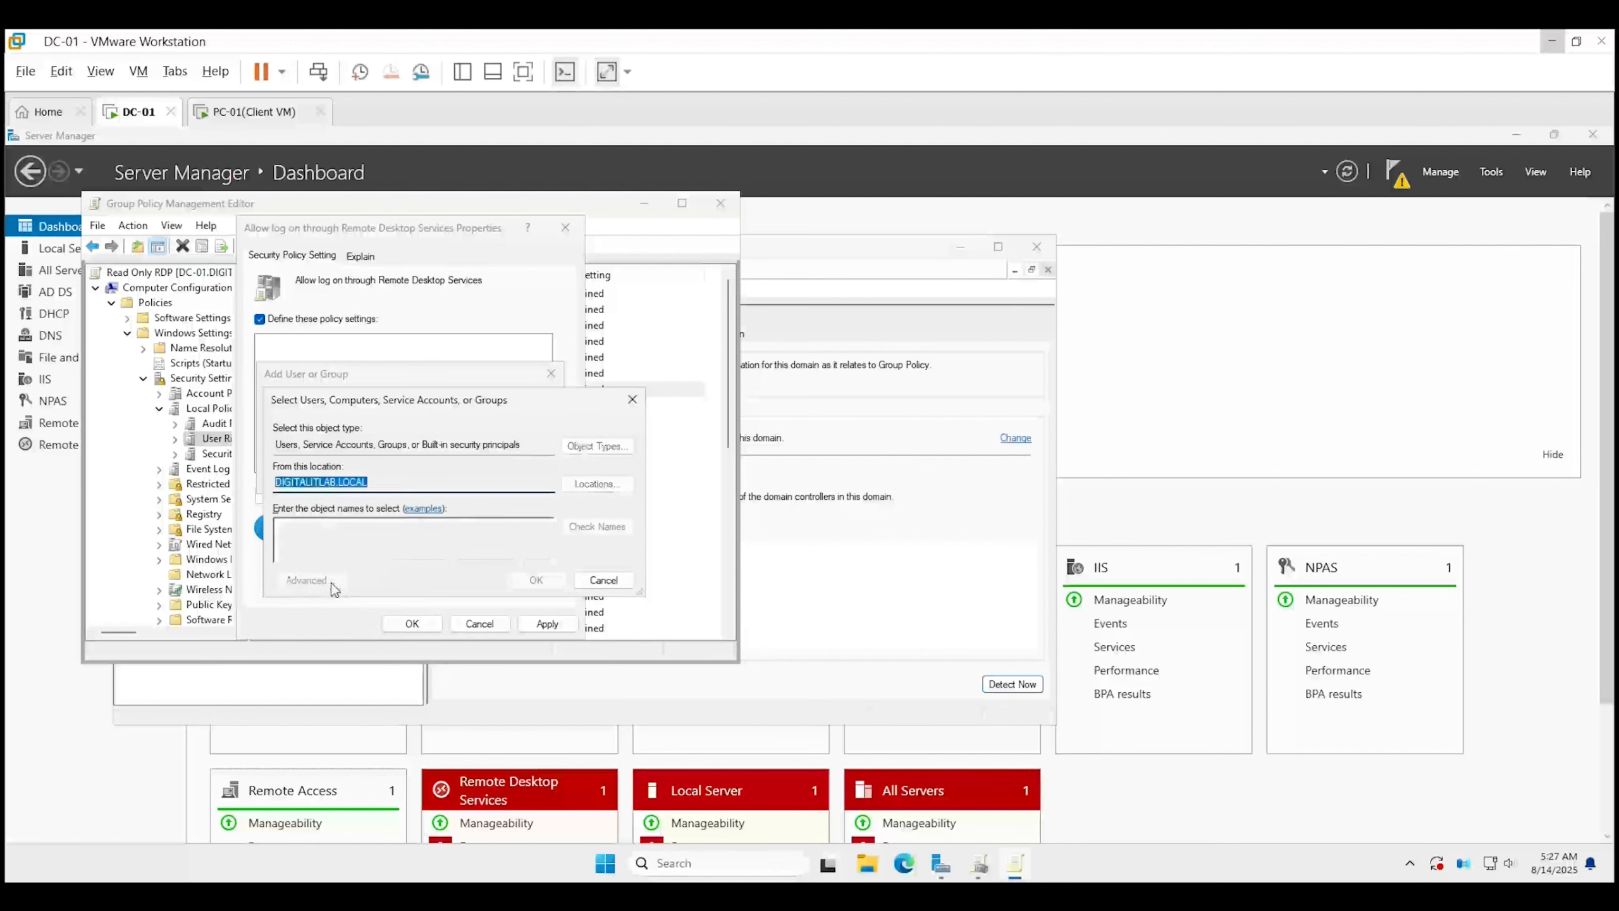
left_click(658, 527)
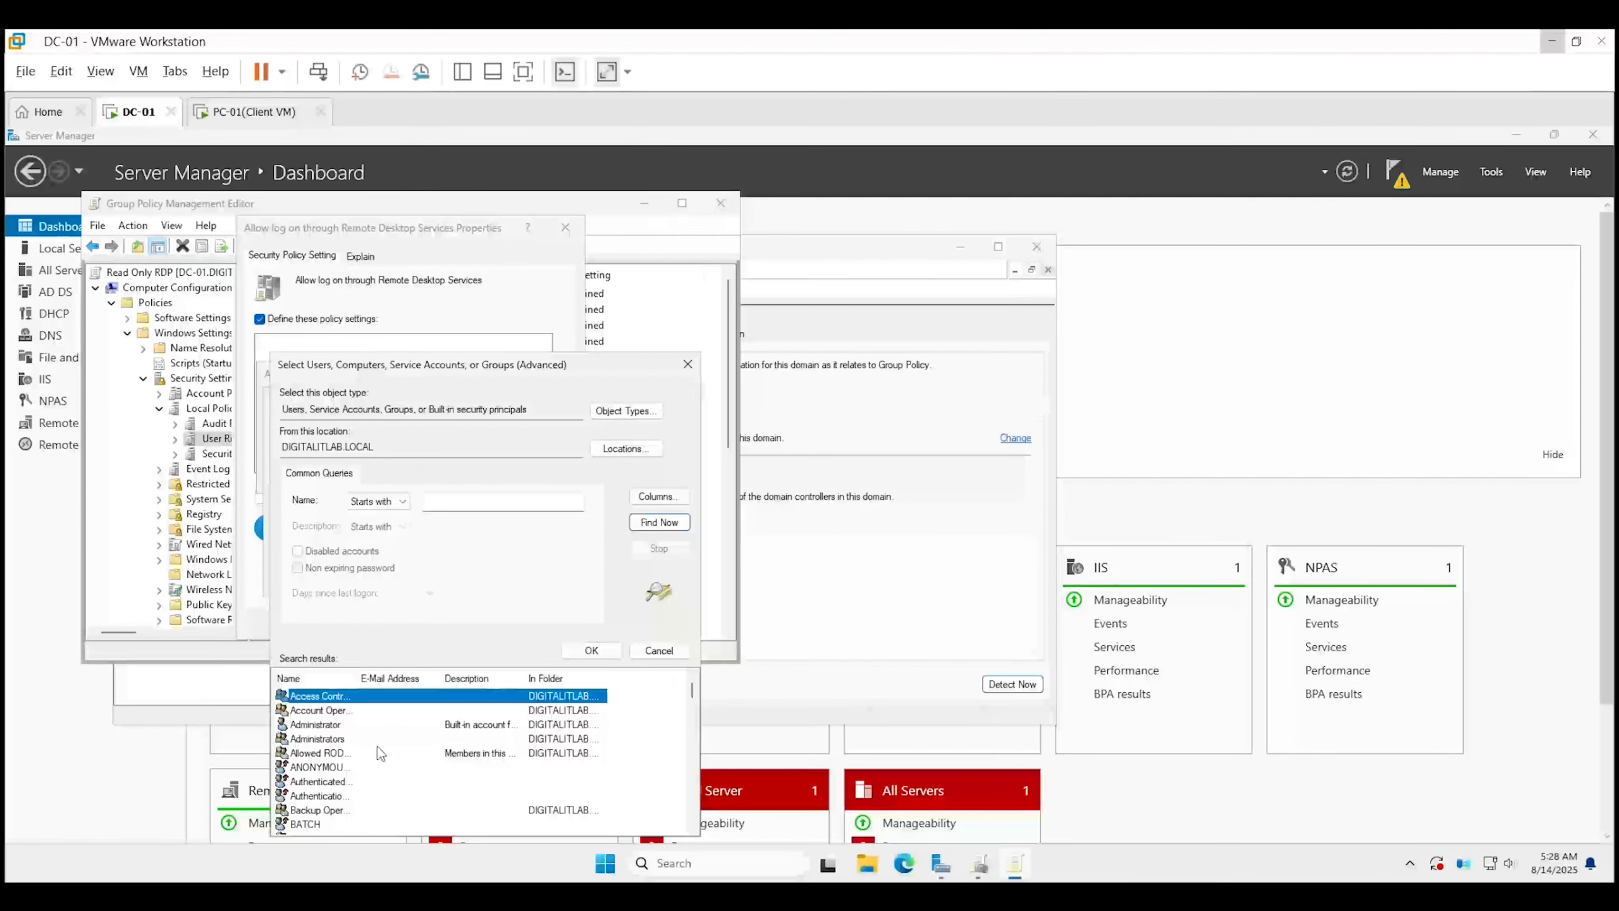
scroll(334, 783, "down", 4)
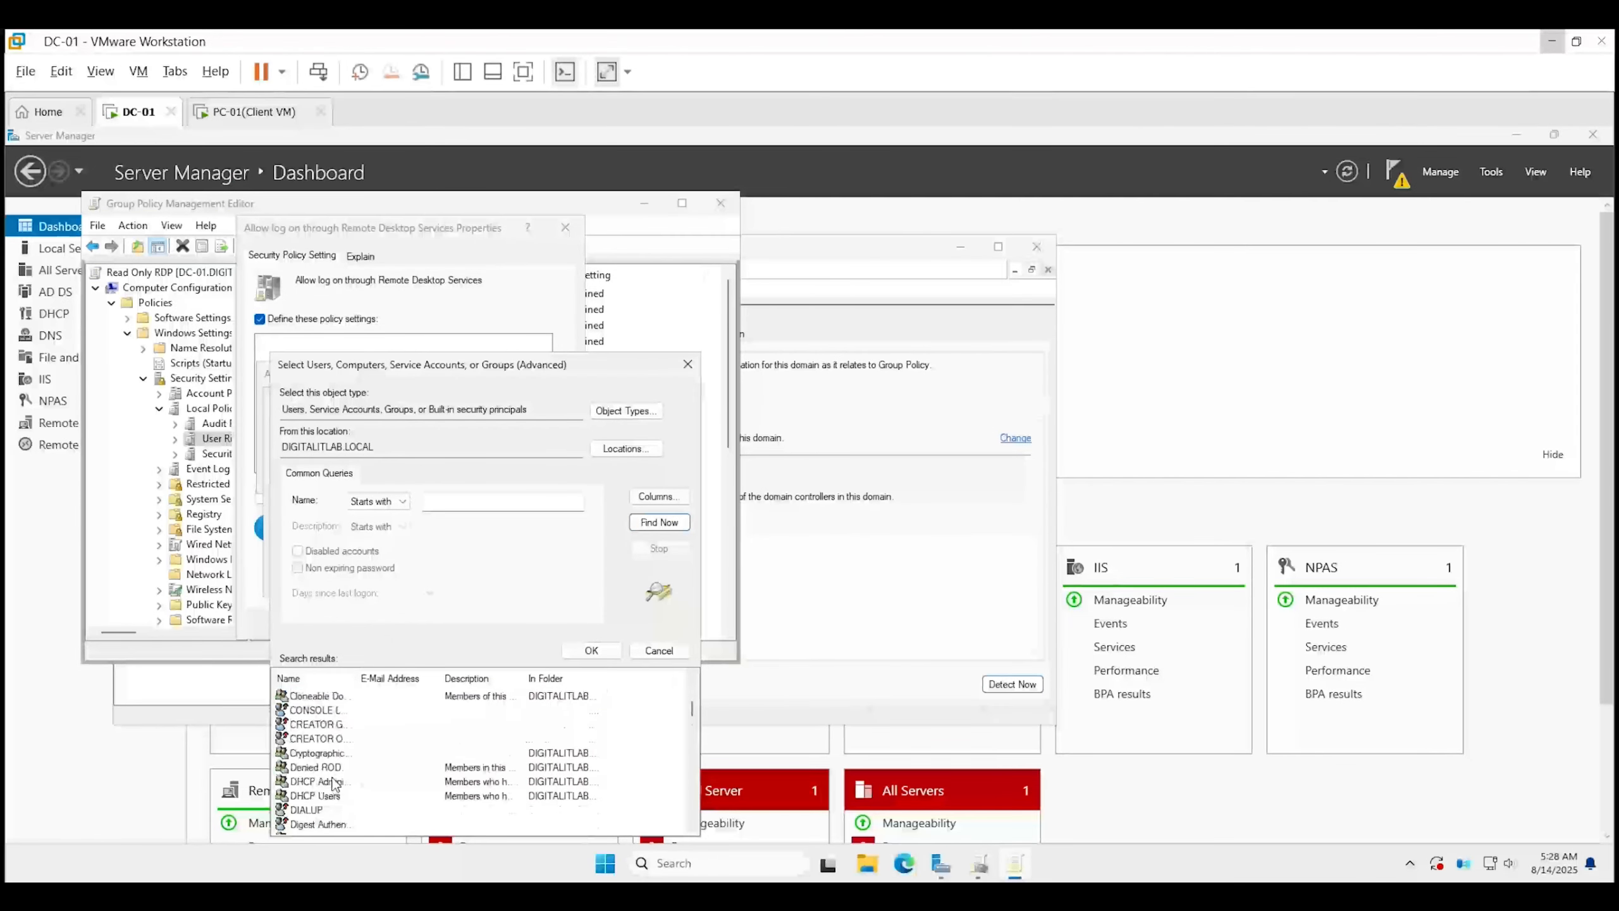
scroll(333, 783, "down", 13)
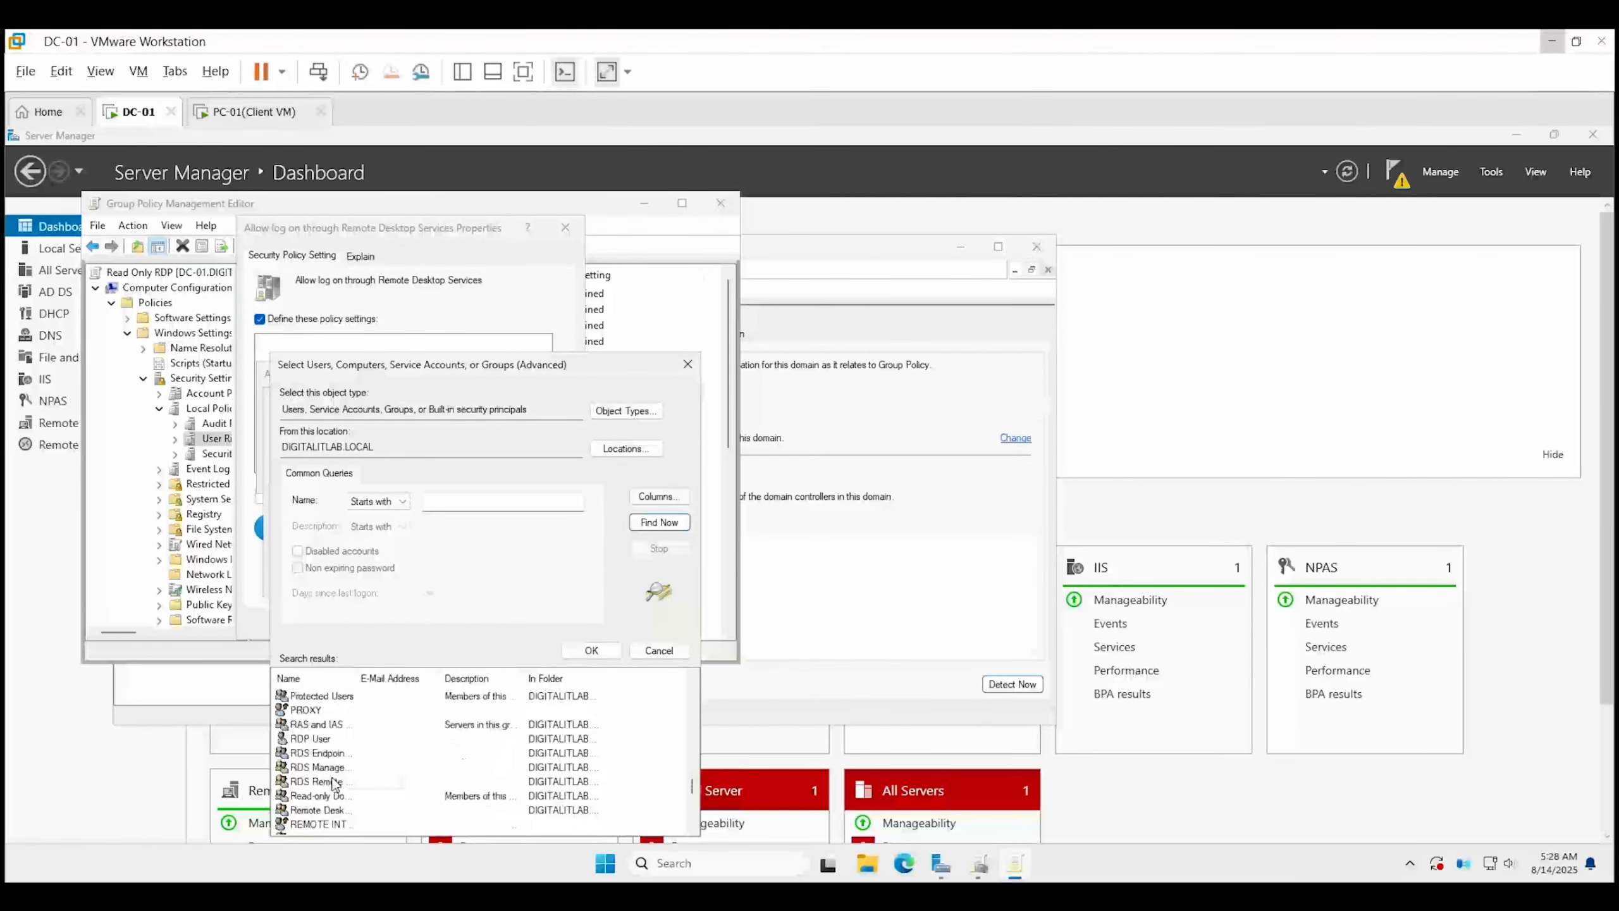
left_click(338, 812)
Add Remote Desktop Users to the right and apply the policy setting.
left_click_drag(358, 678, 398, 685)
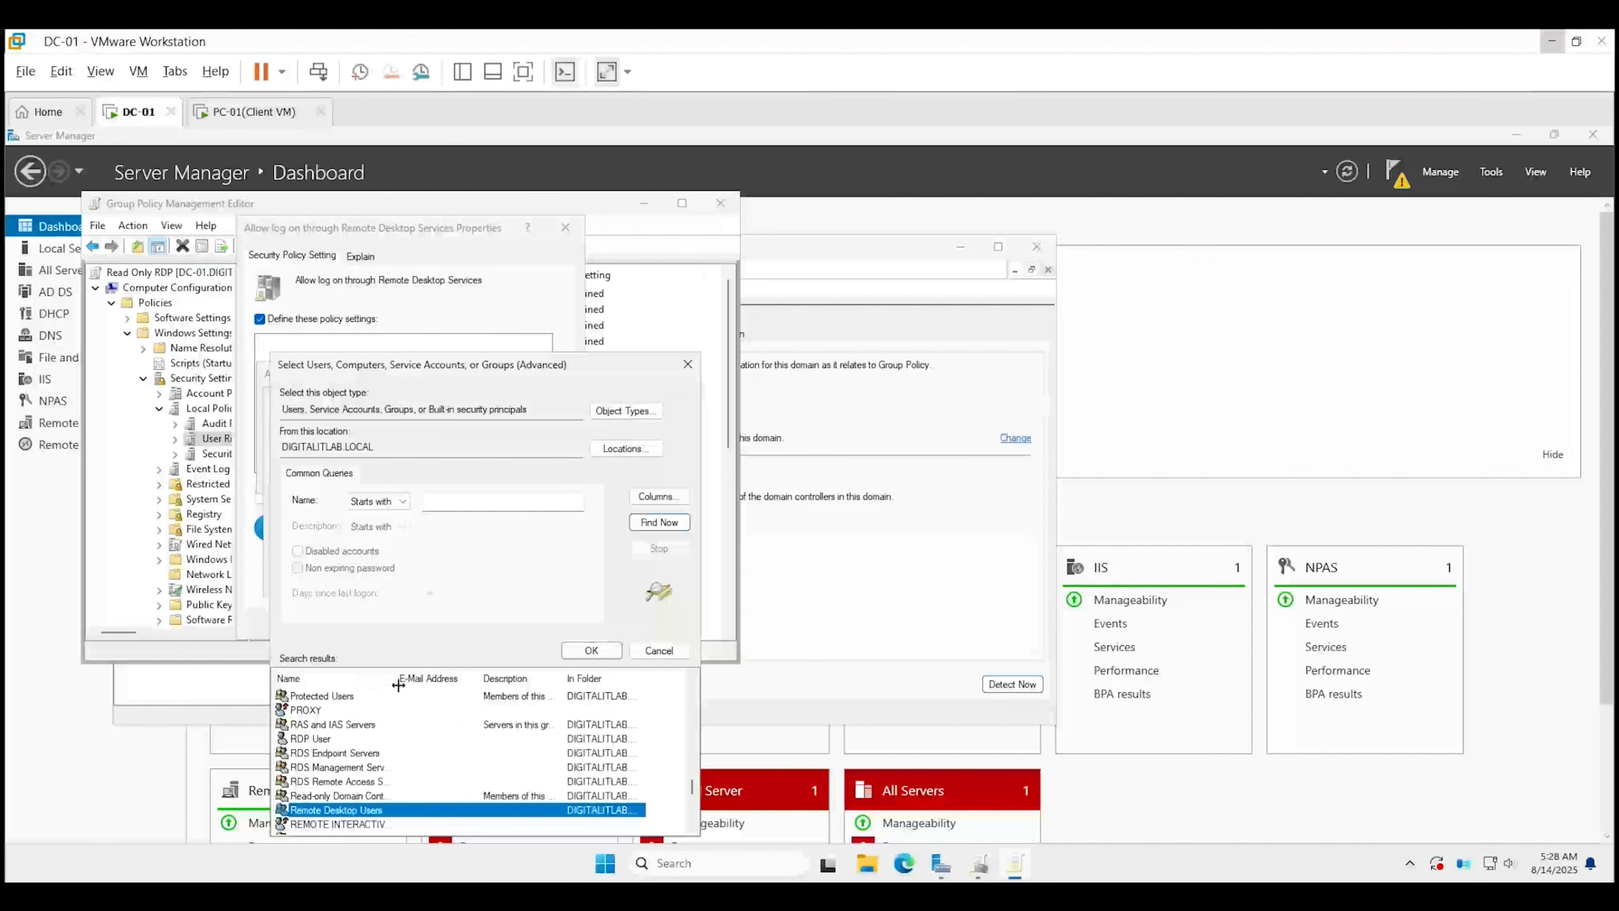
left_click(591, 652)
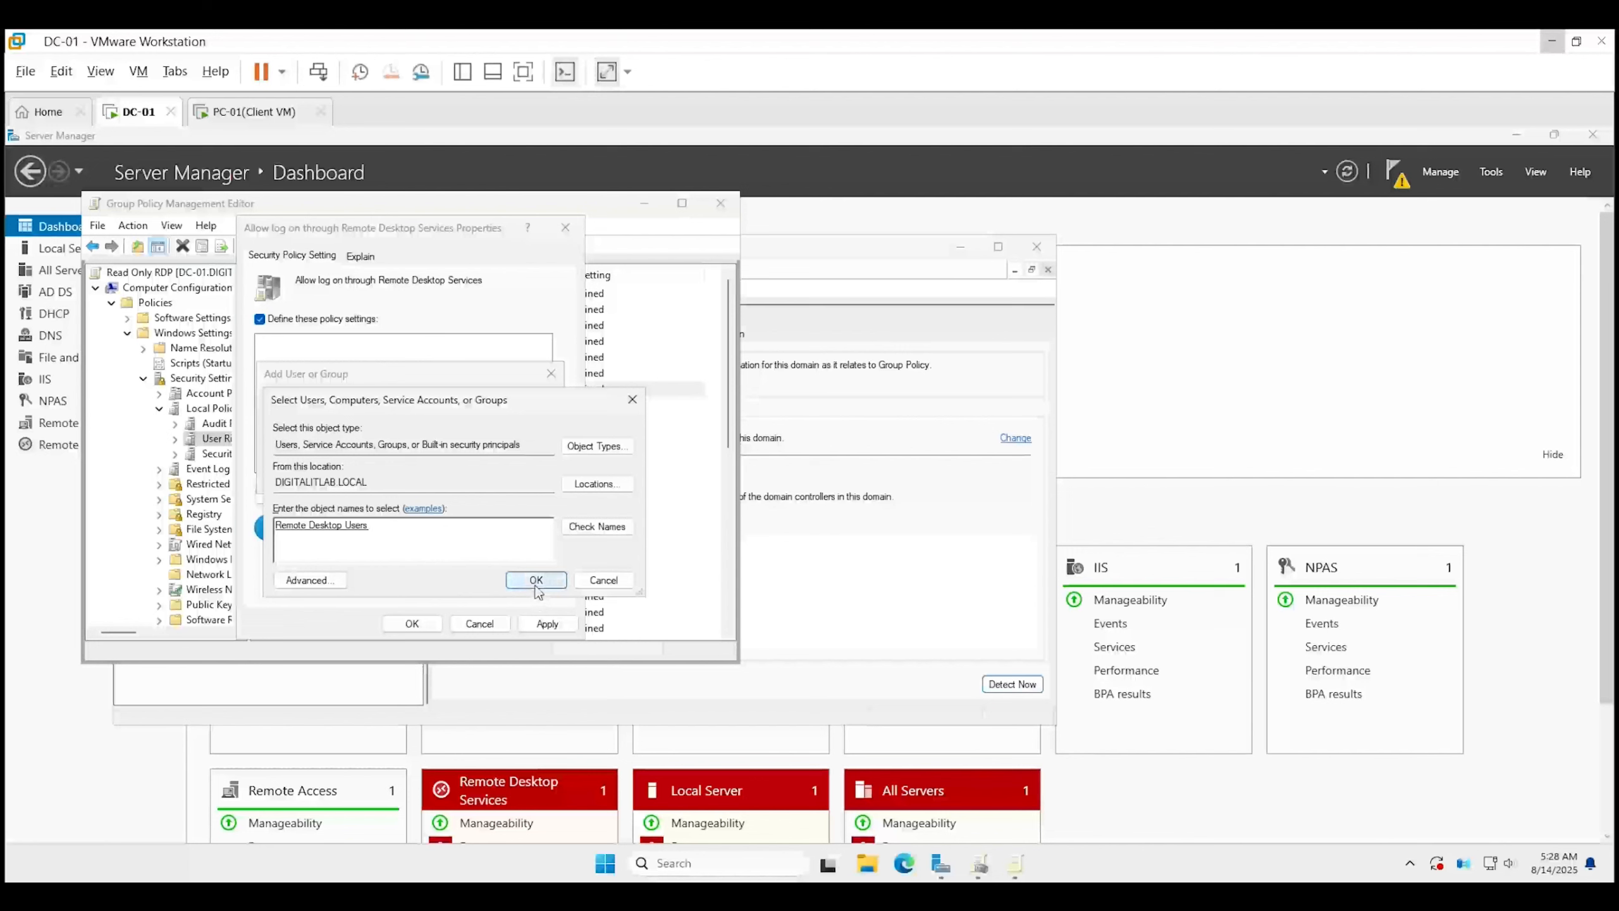
left_click(535, 580)
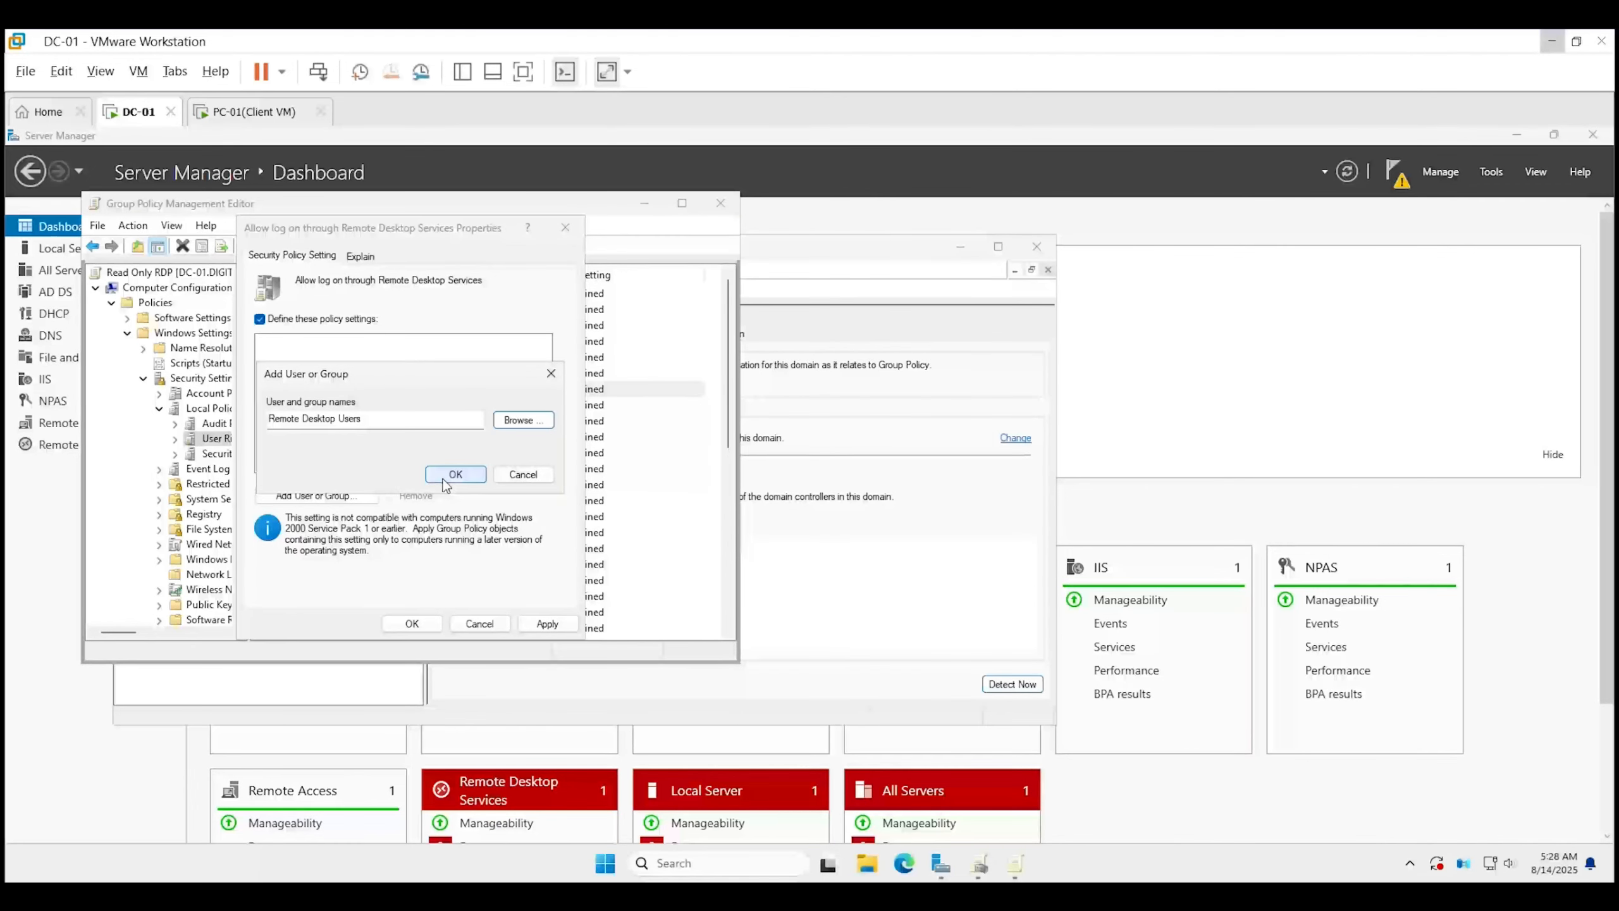
left_click(446, 477)
left_click(547, 624)
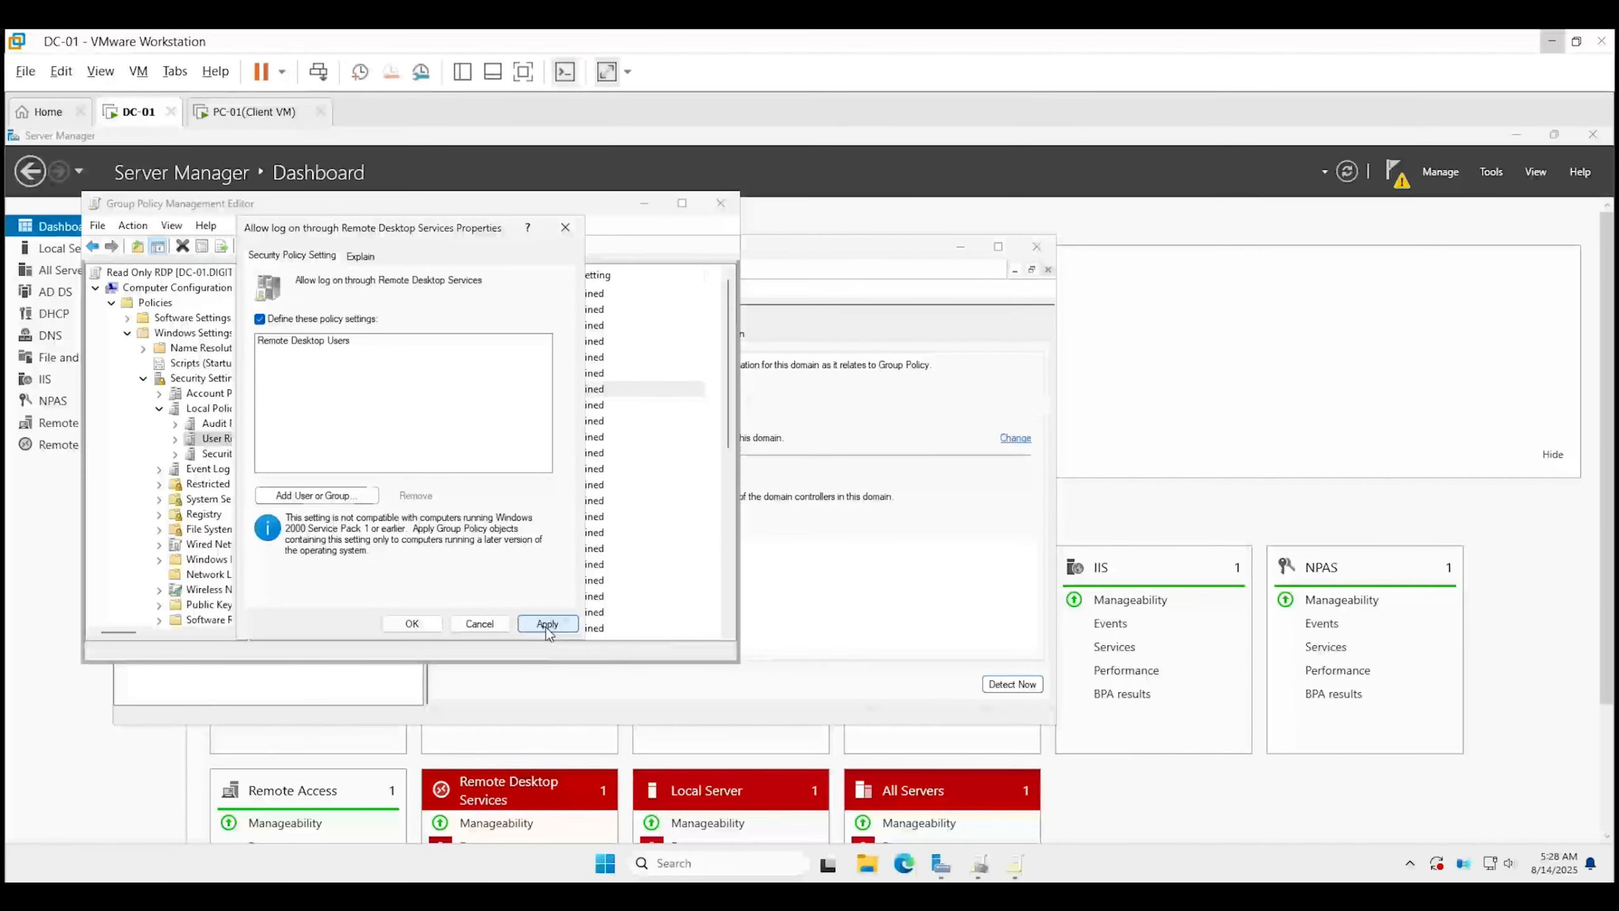
left_click(419, 626)
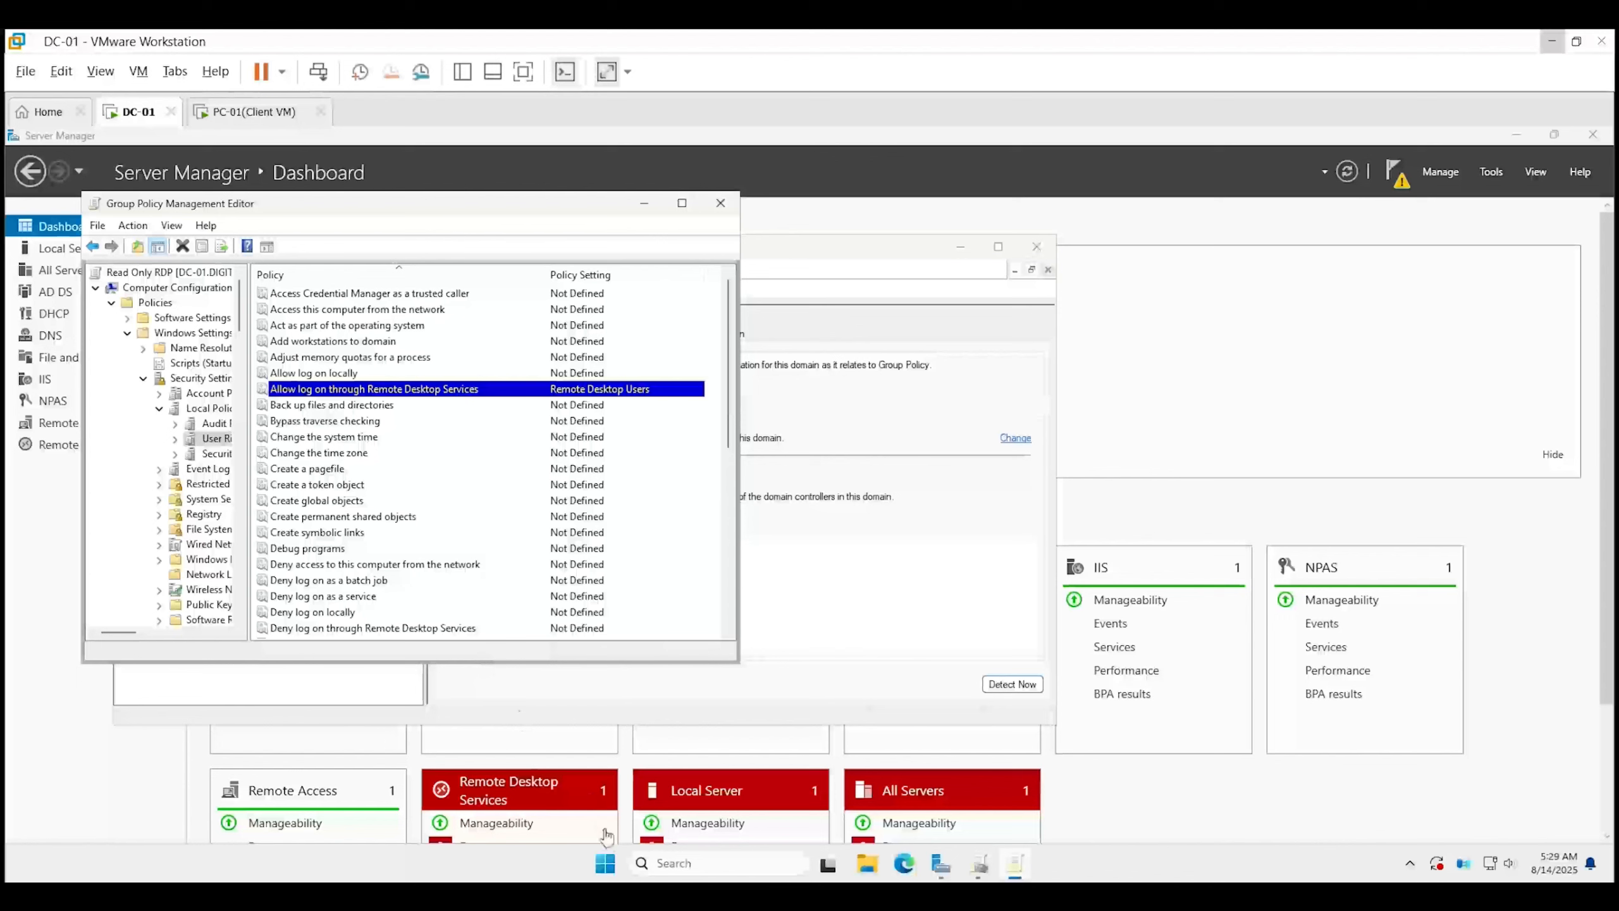
Launch an elevated Command Prompt on DC-01 and run gpupdate /force.
left_click(650, 862)
type("d")
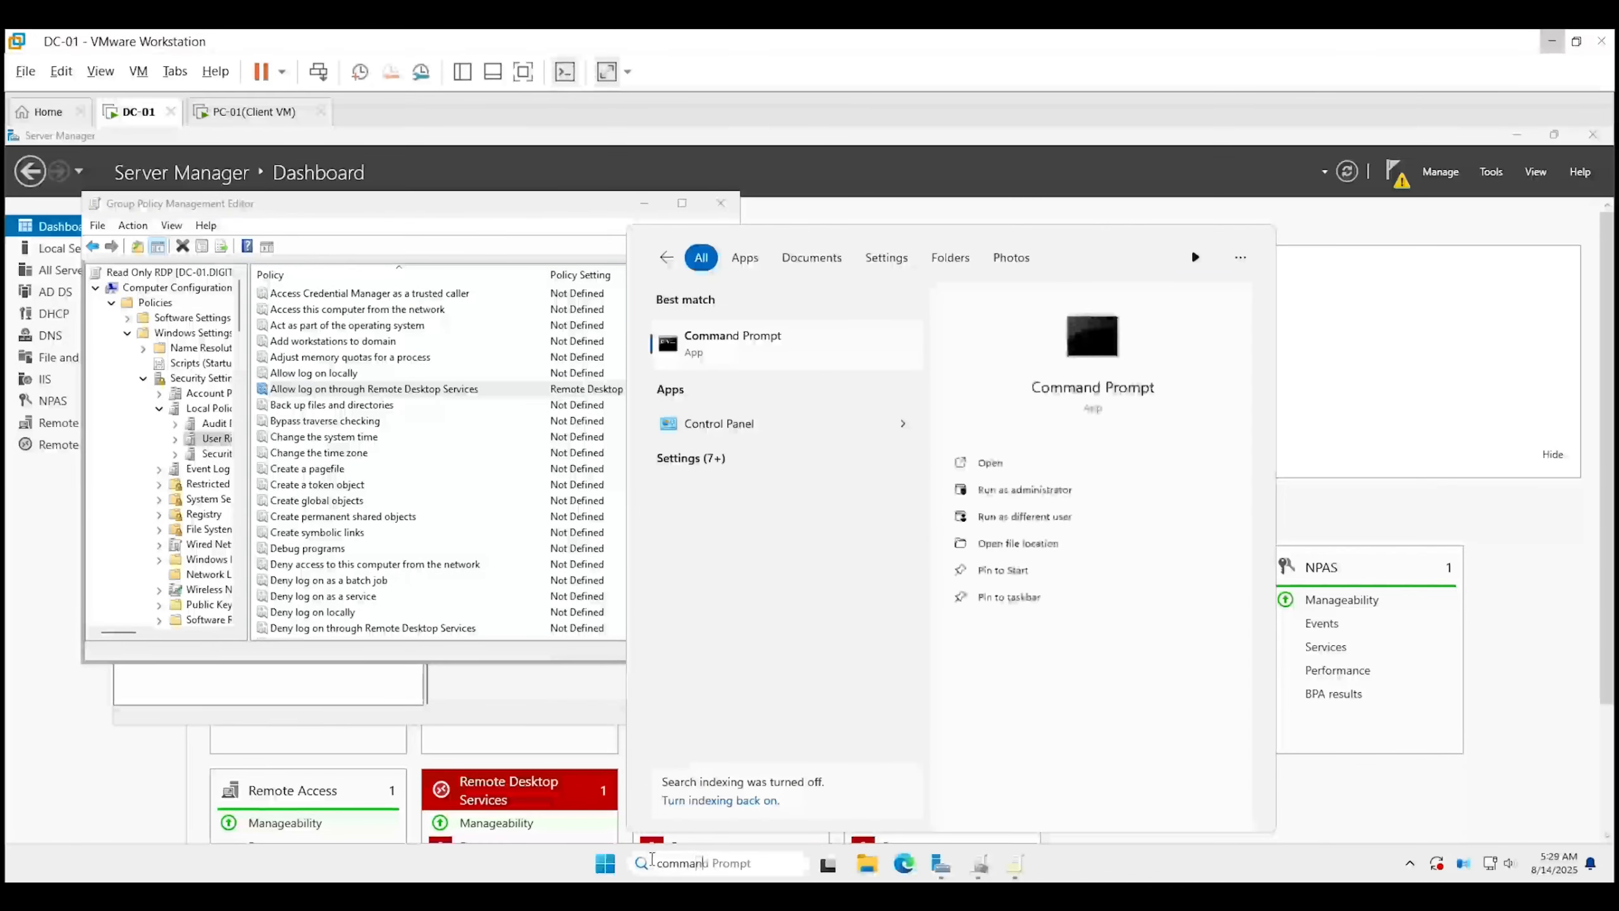
type("md")
key("Right")
key("Down")
key("Return")
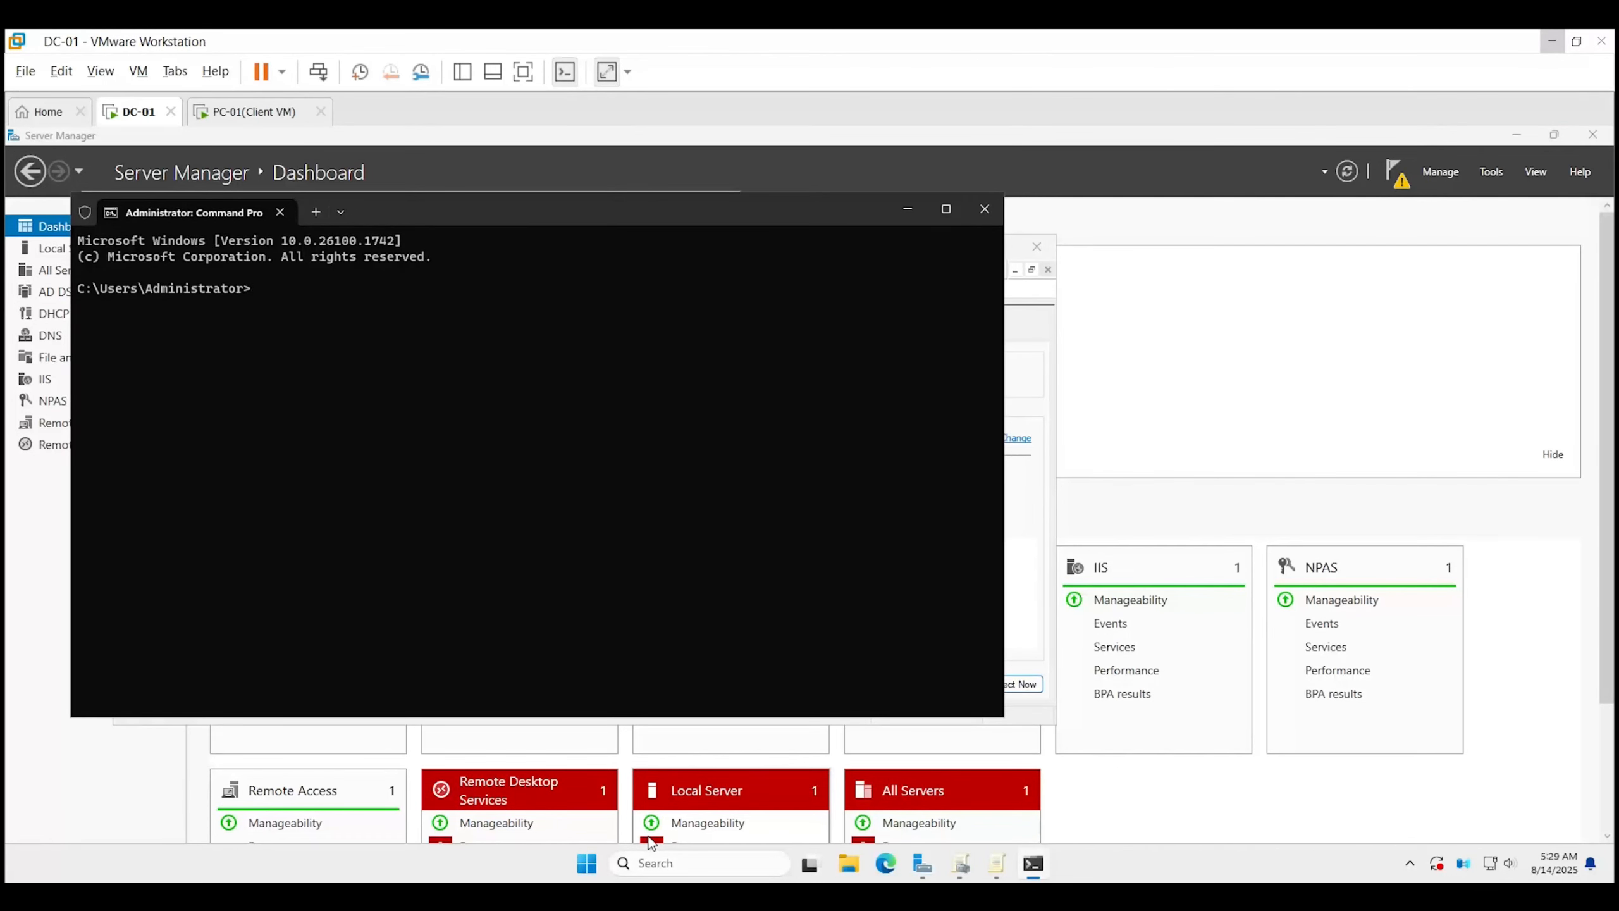
type("gpupdate /forc")
type("e")
key("Return")
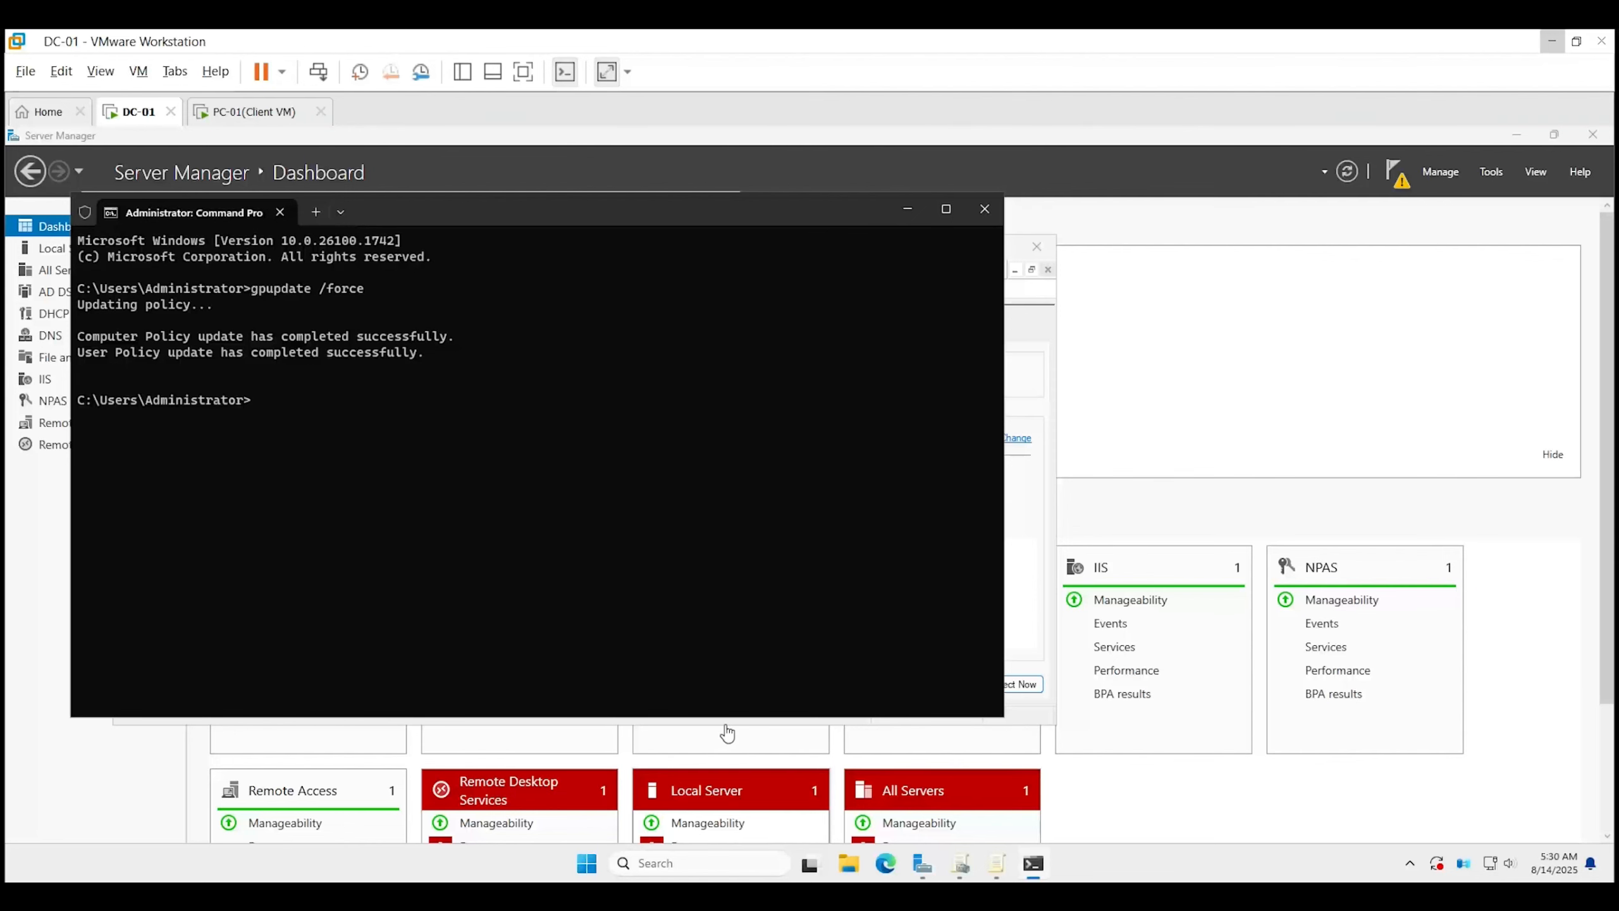
On the PC-01 VM, sign in through Other user with the domain username and password.
left_click(251, 112)
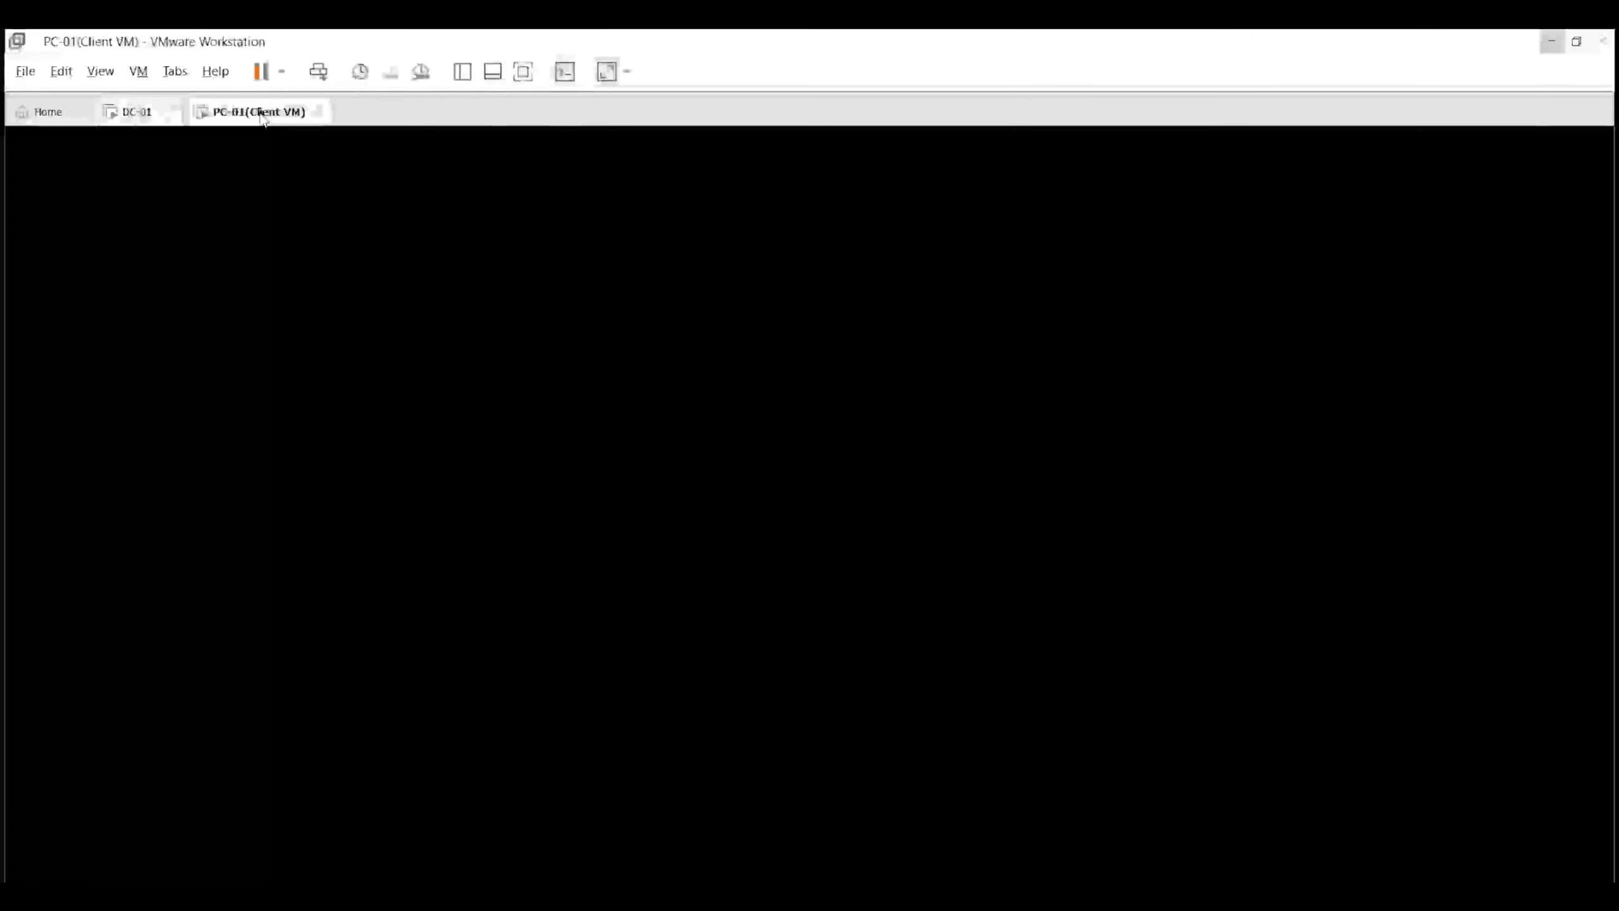
left_click(630, 509)
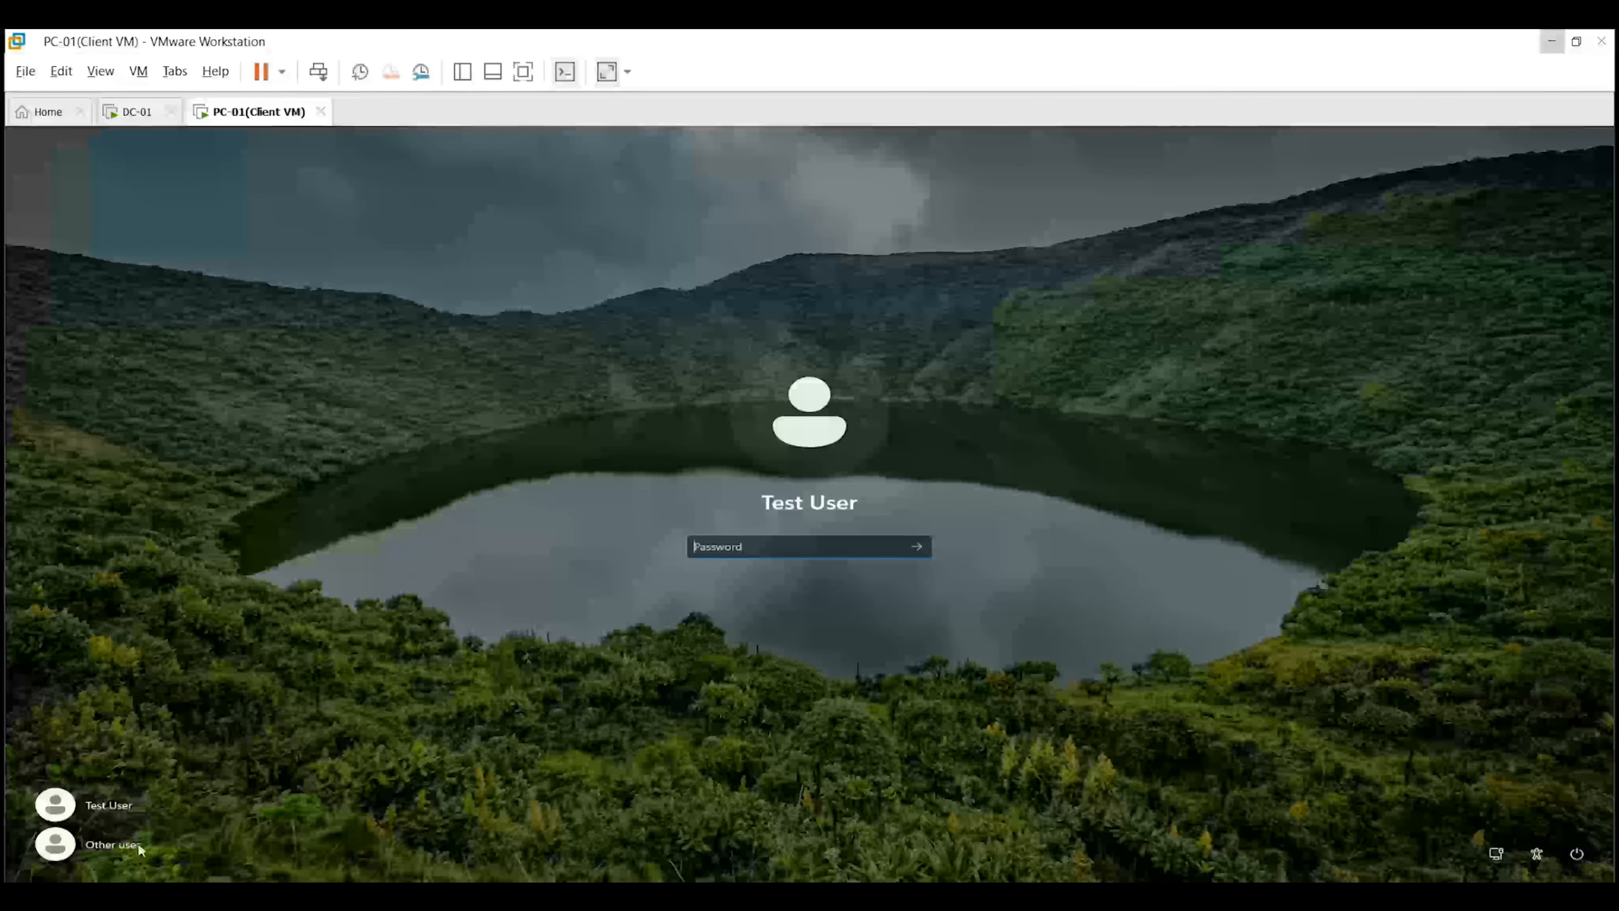
left_click(136, 845)
type("r")
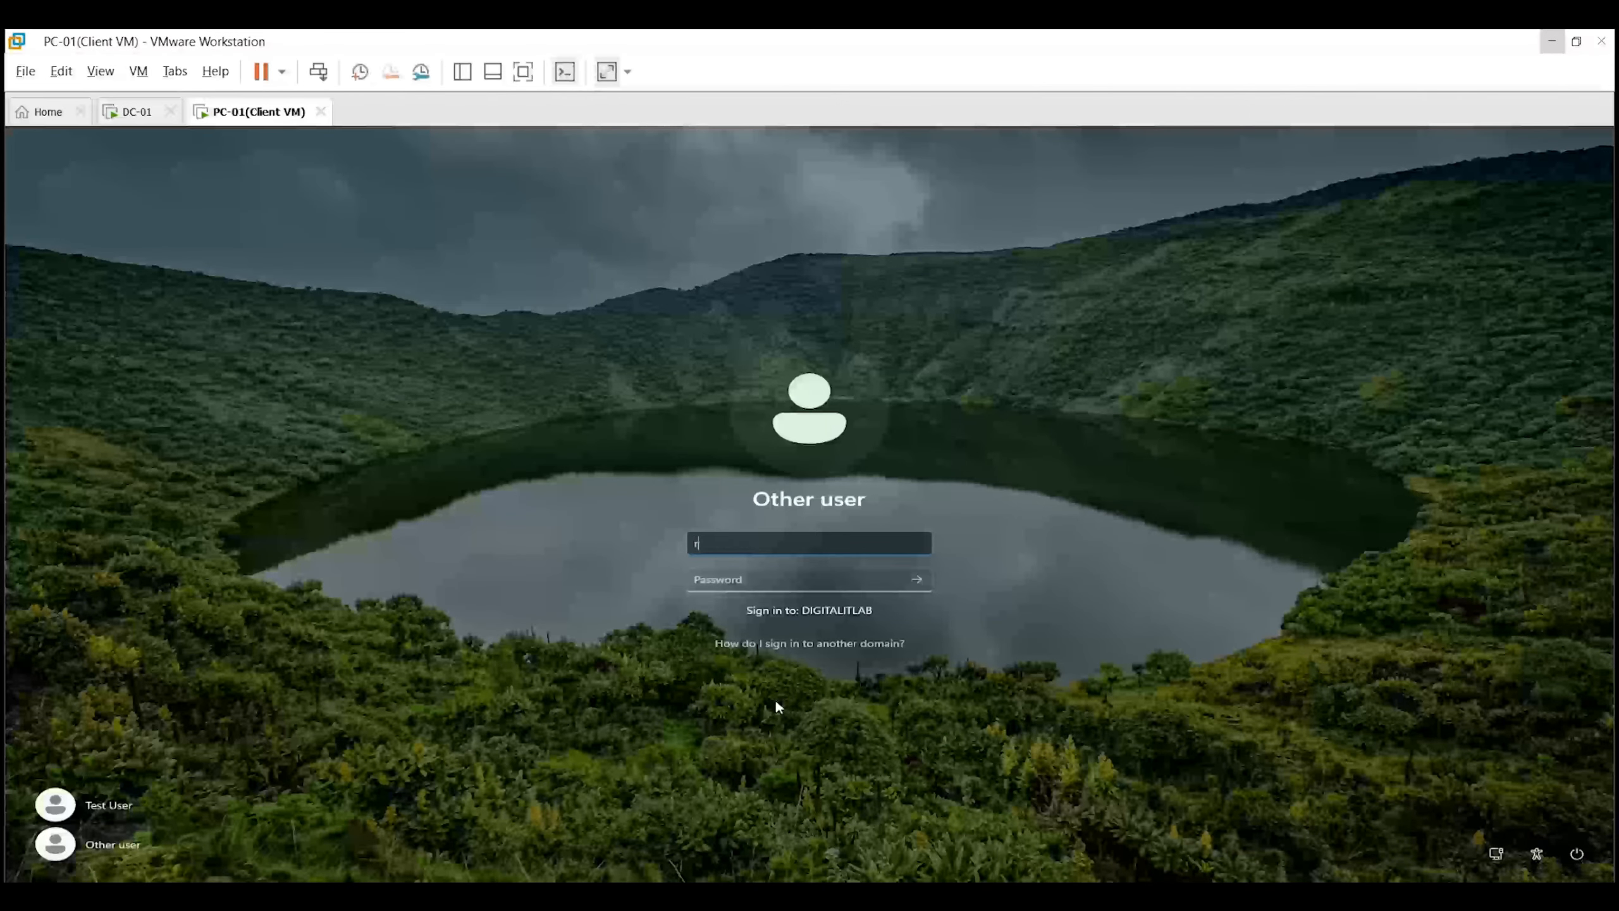
type(".user")
key("Tab")
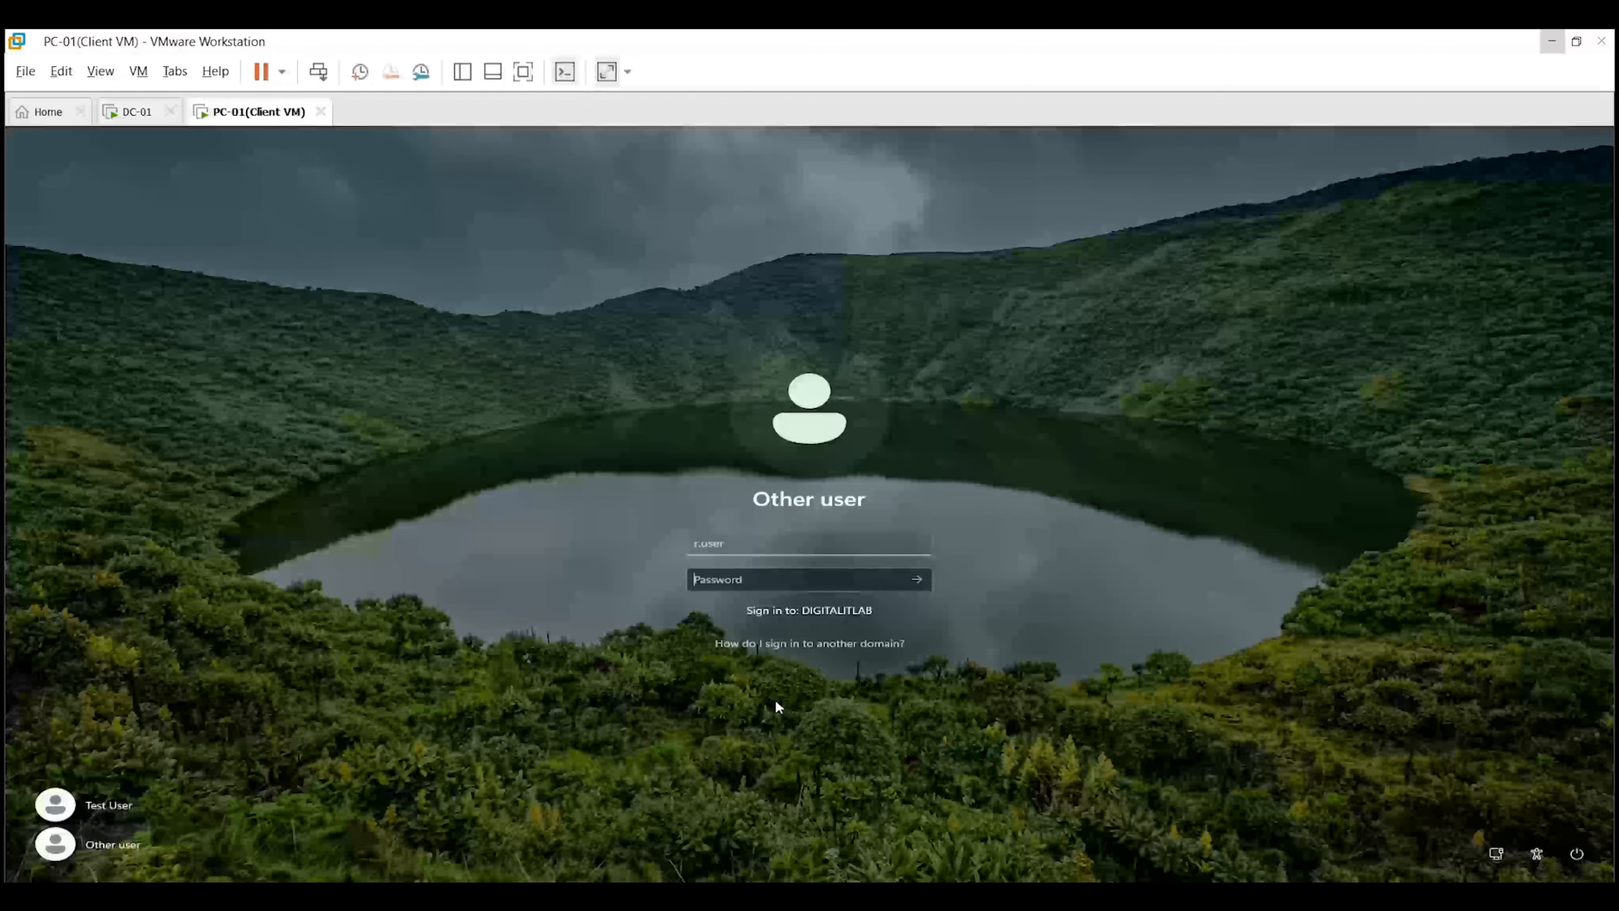
type("••••••••••")
key("Return")
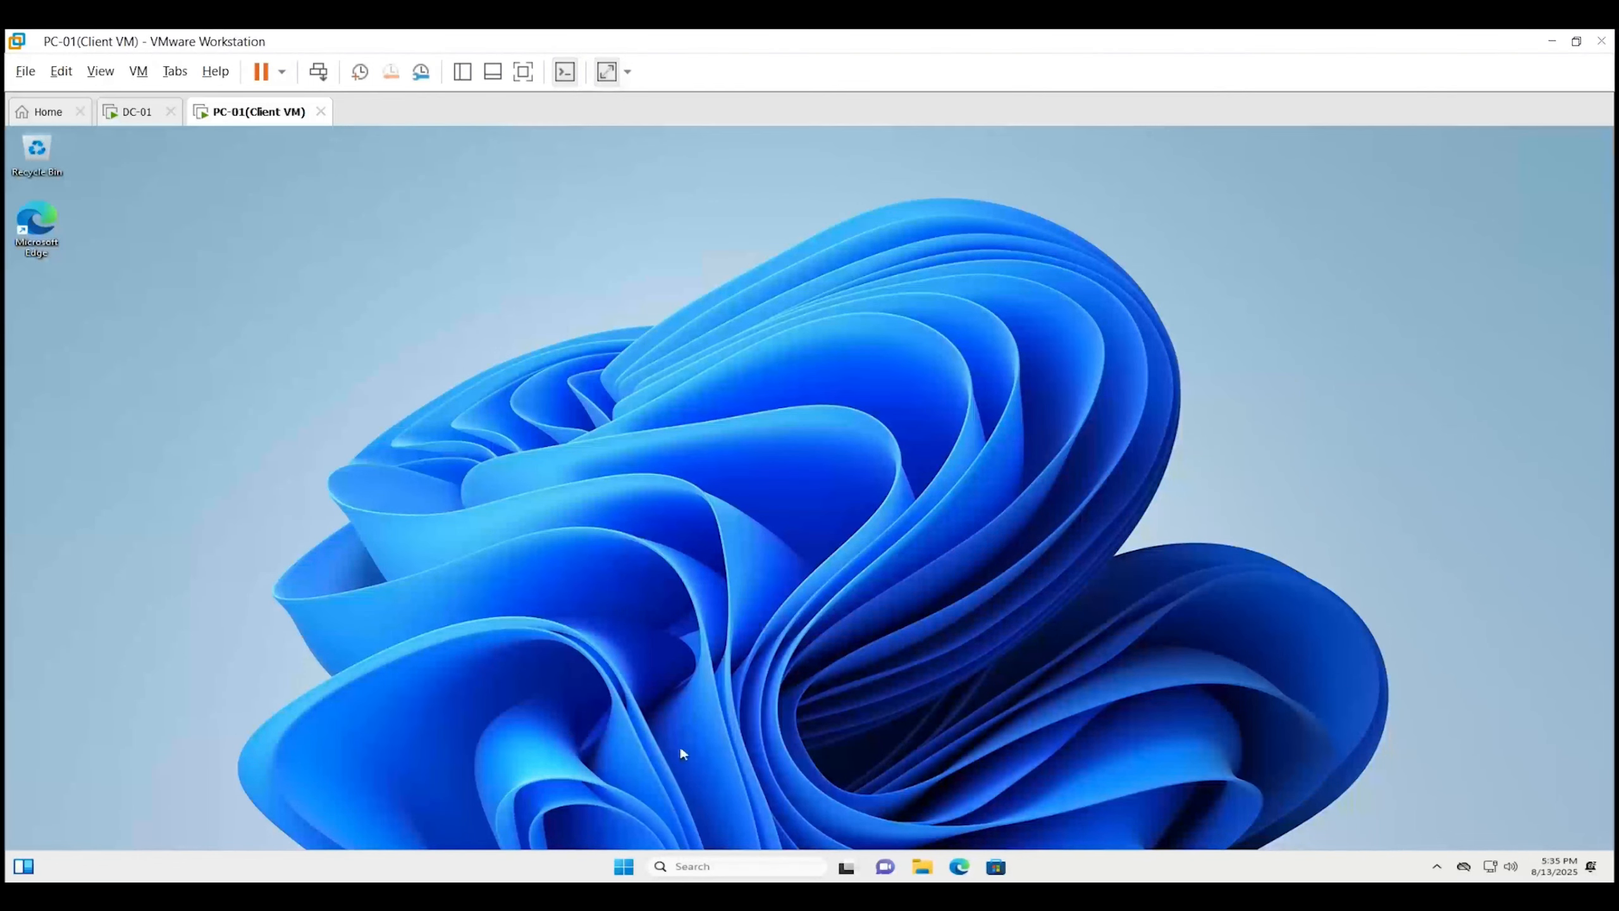
Start Command Prompt as administrator, approving the UAC prompt with the Administrator username and password.
left_click(624, 865)
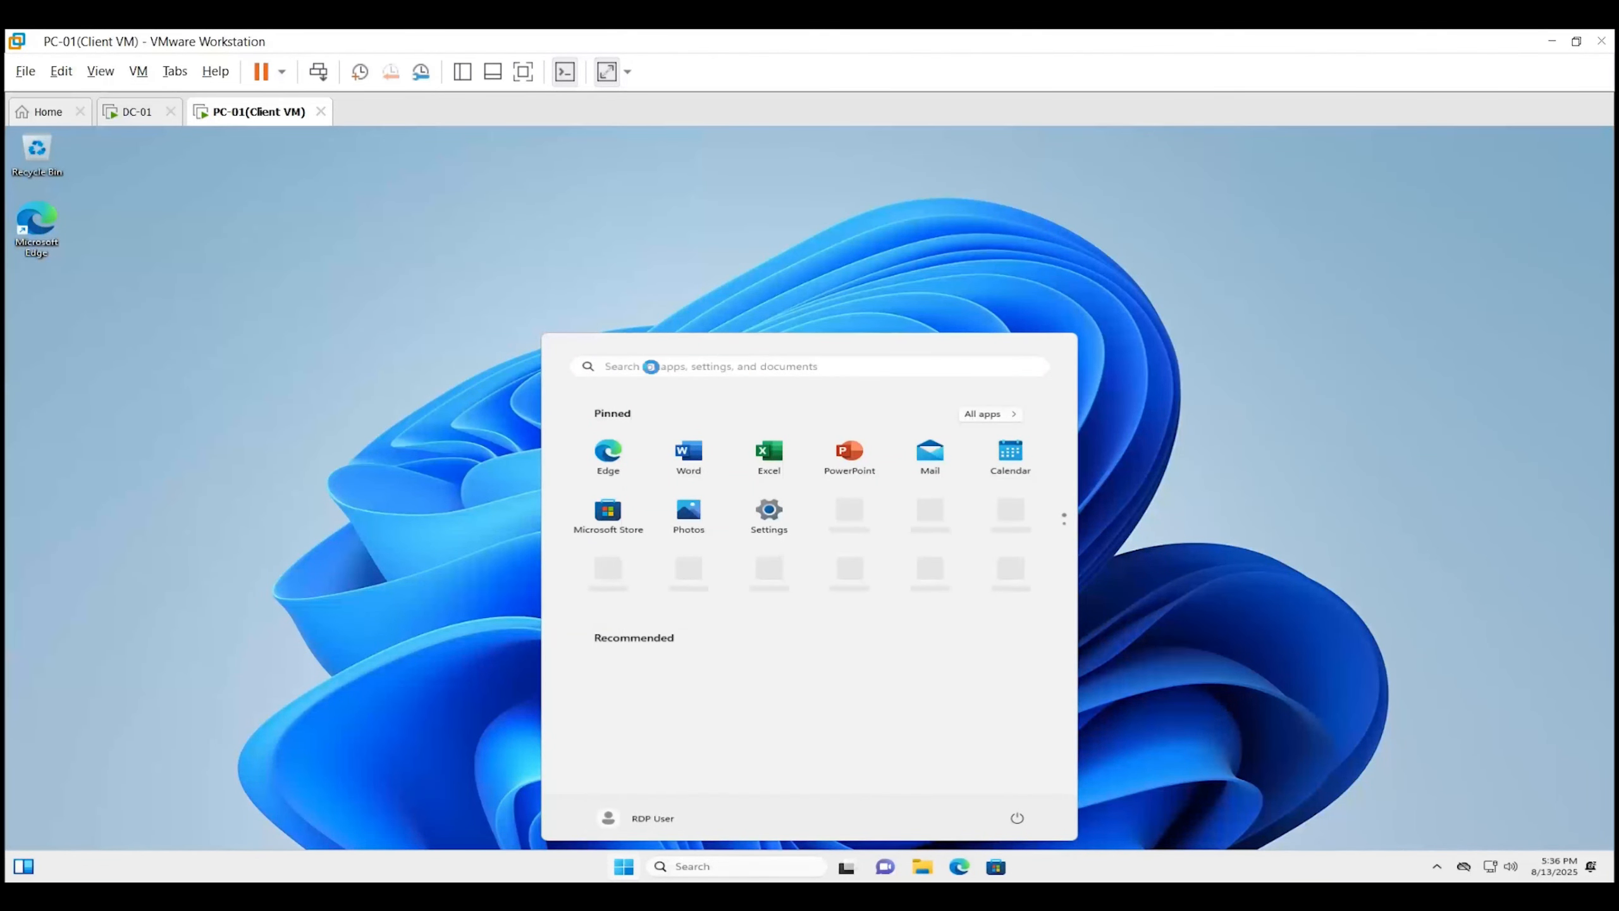
left_click(650, 366)
type("cmd")
key("Right")
key("Down")
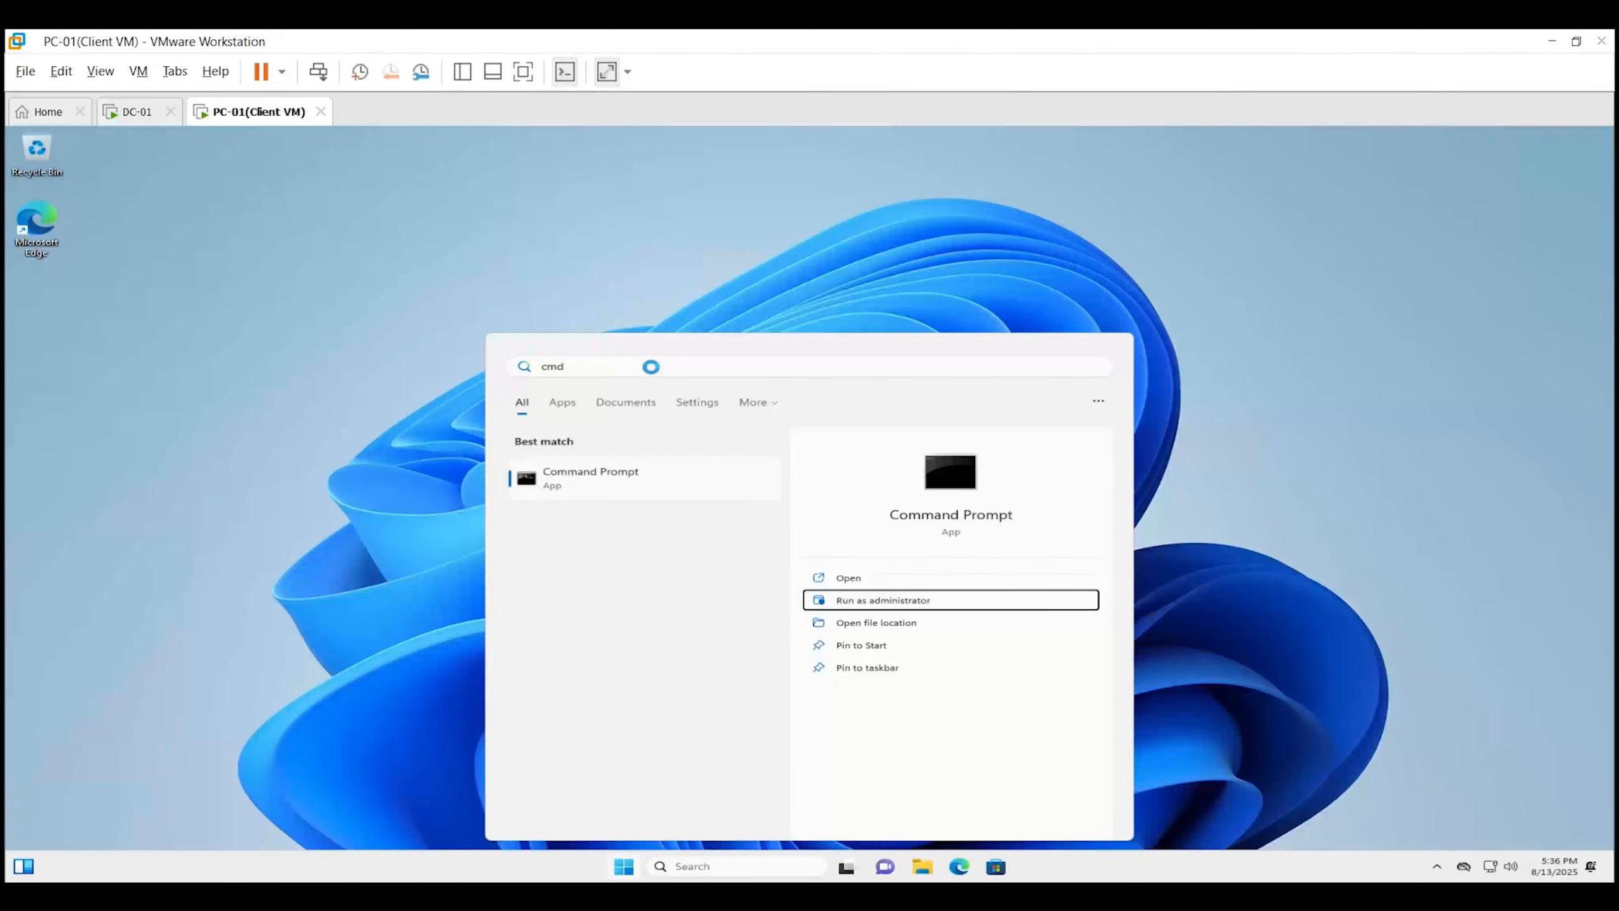
key("Return")
type("Administrator")
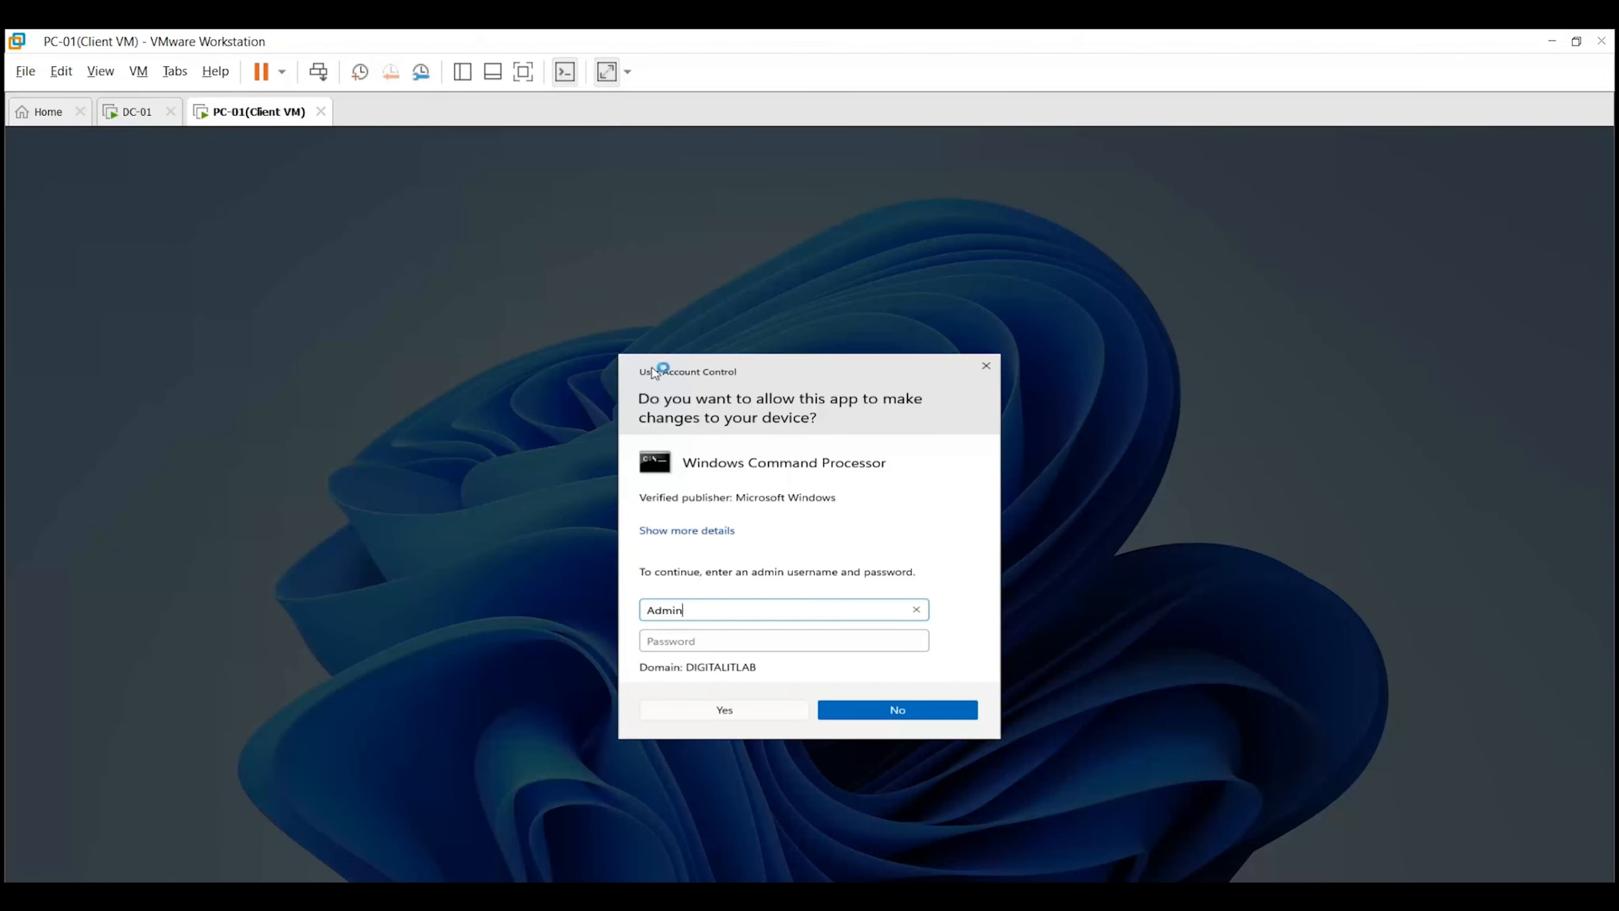
key("Tab")
type("••••••••••••••")
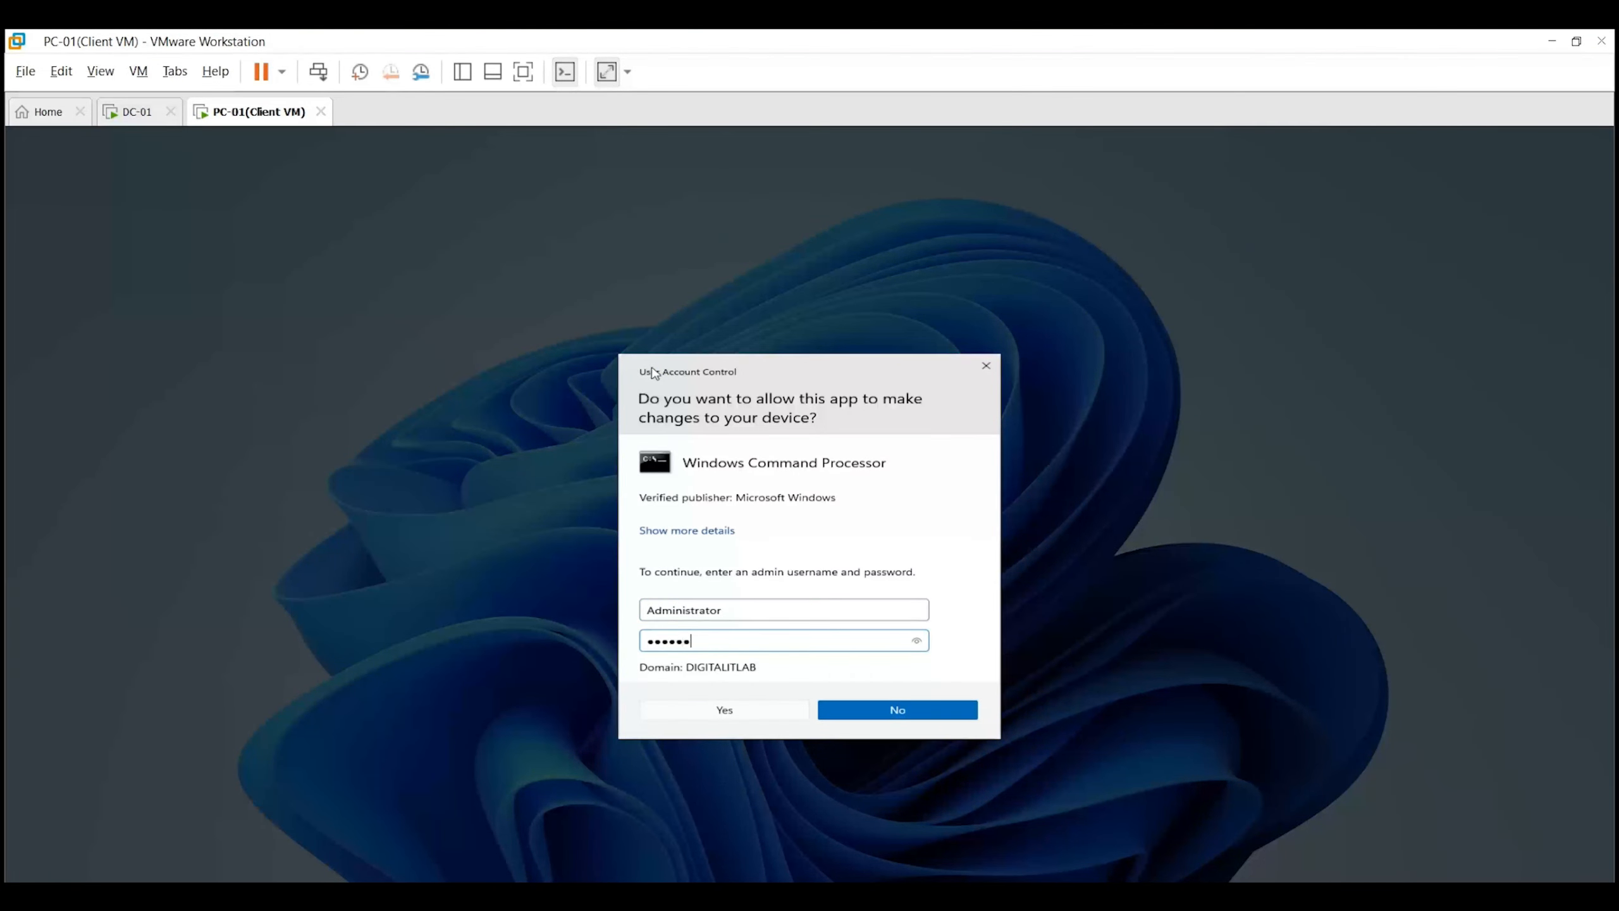
key("Return")
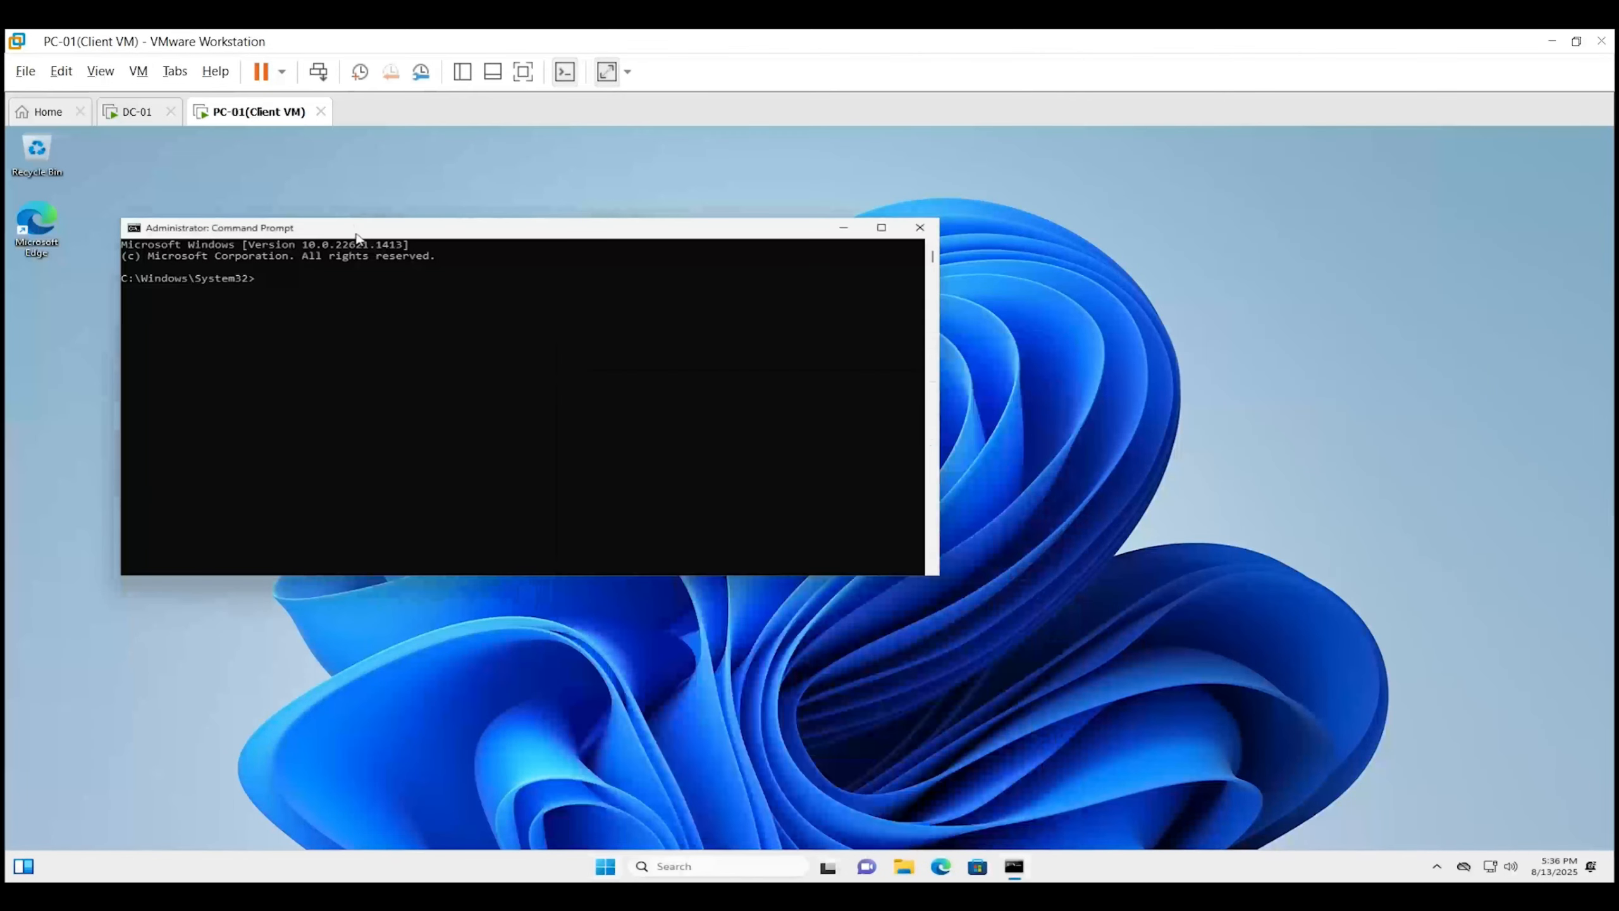
Run gpupdate /force in the elevated prompt on PC-01.
type("gpupdate")
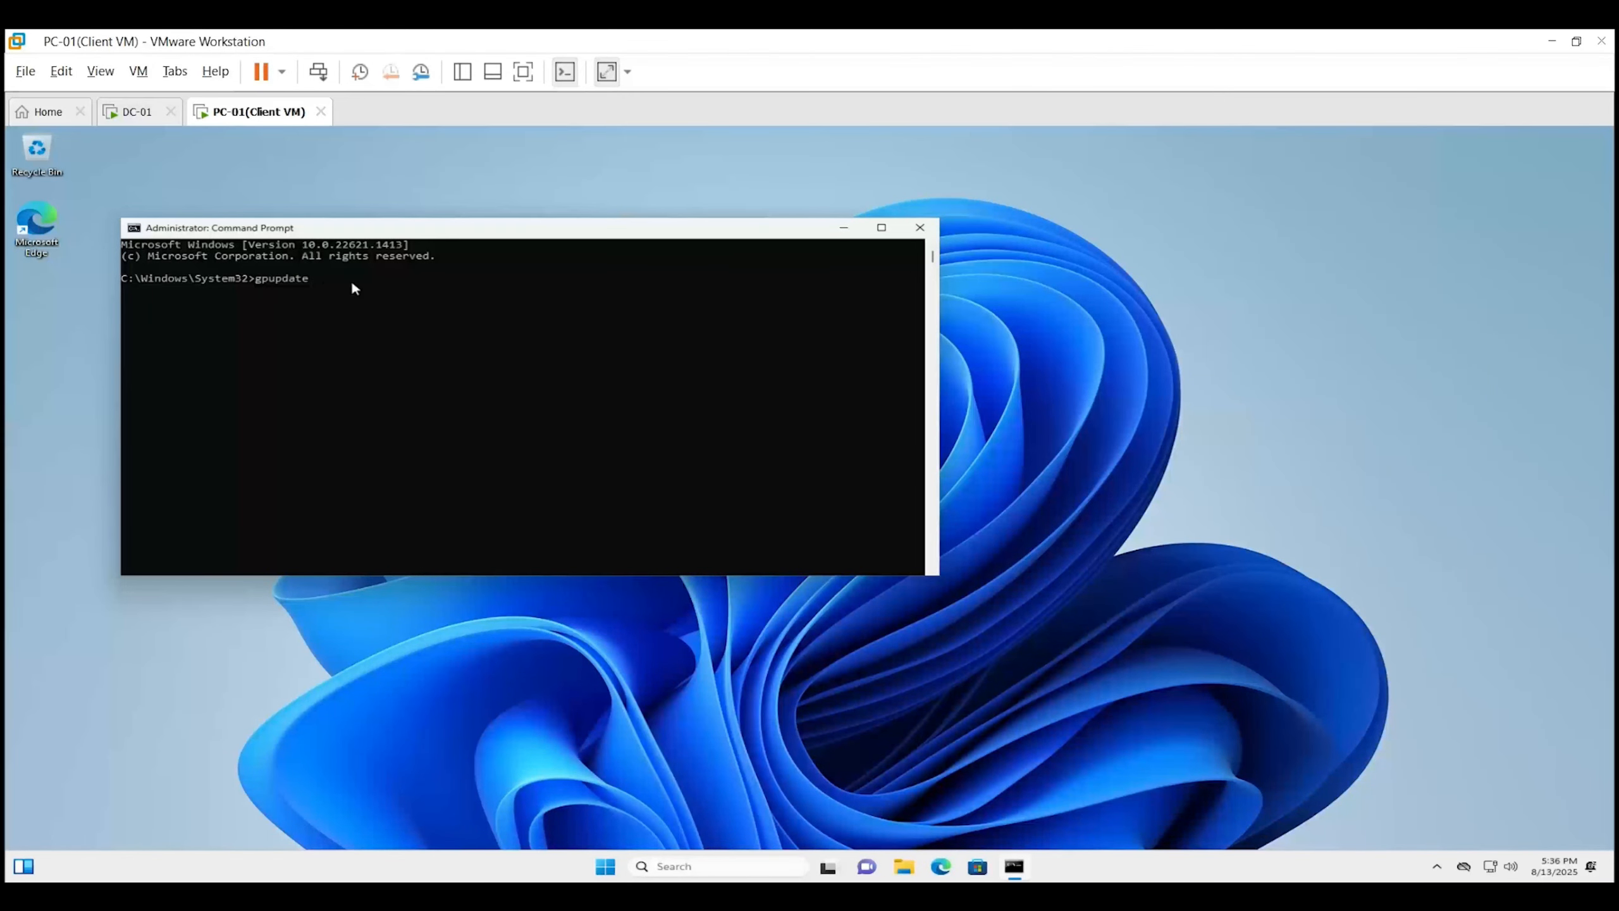
type(" /force")
key("Return")
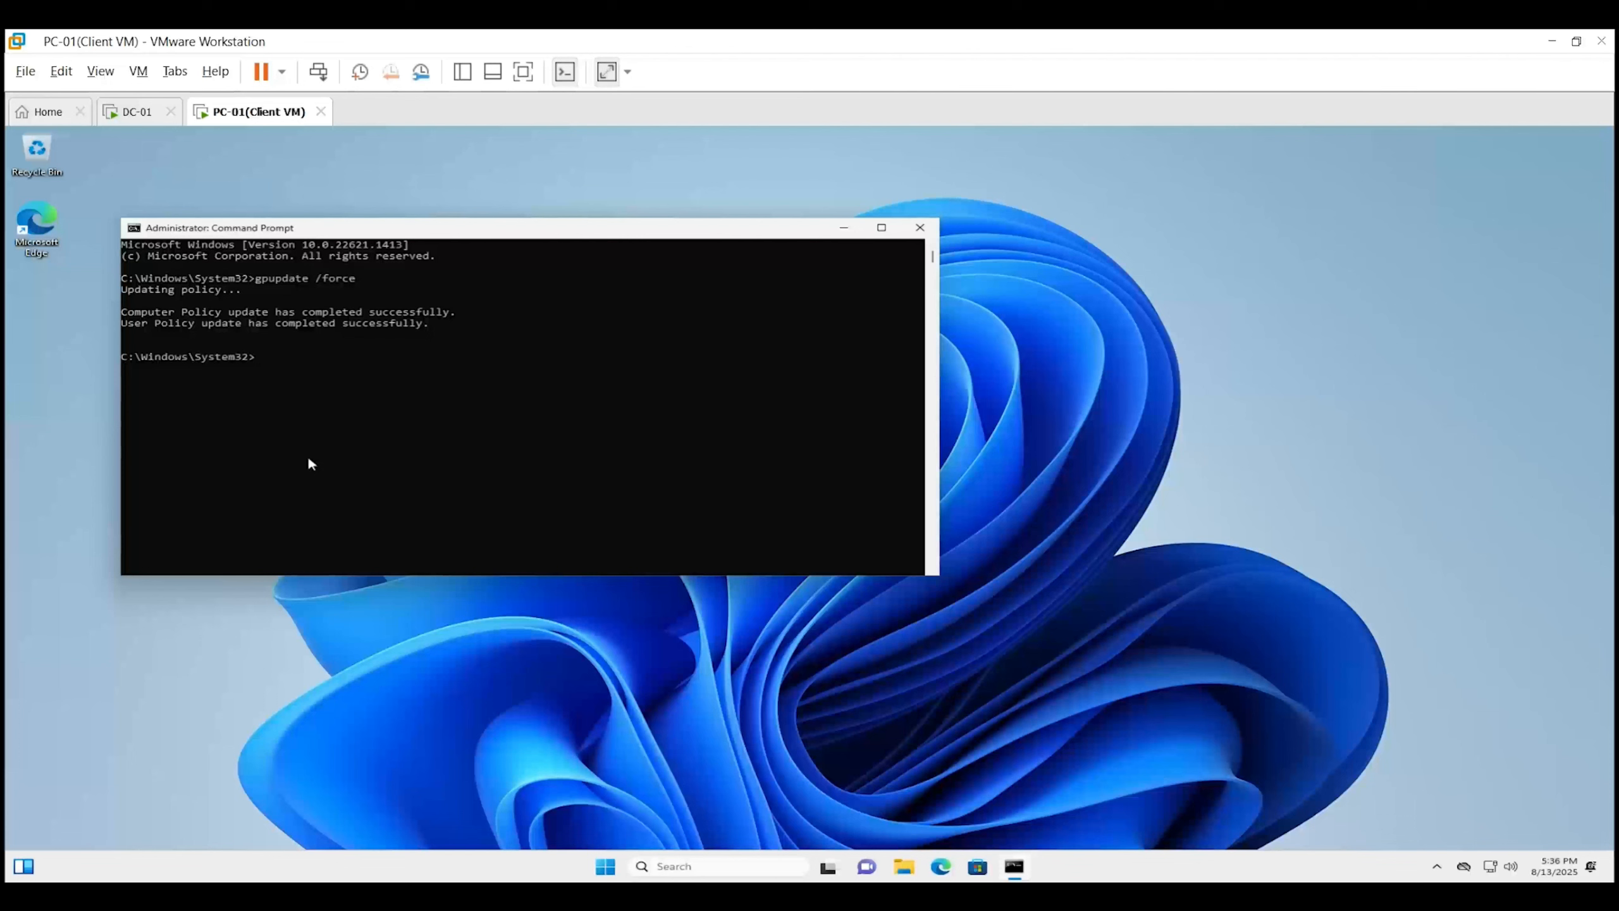
left_click(340, 388)
Launch the Remote Desktop Connection client from the Run box.
left_click(340, 653)
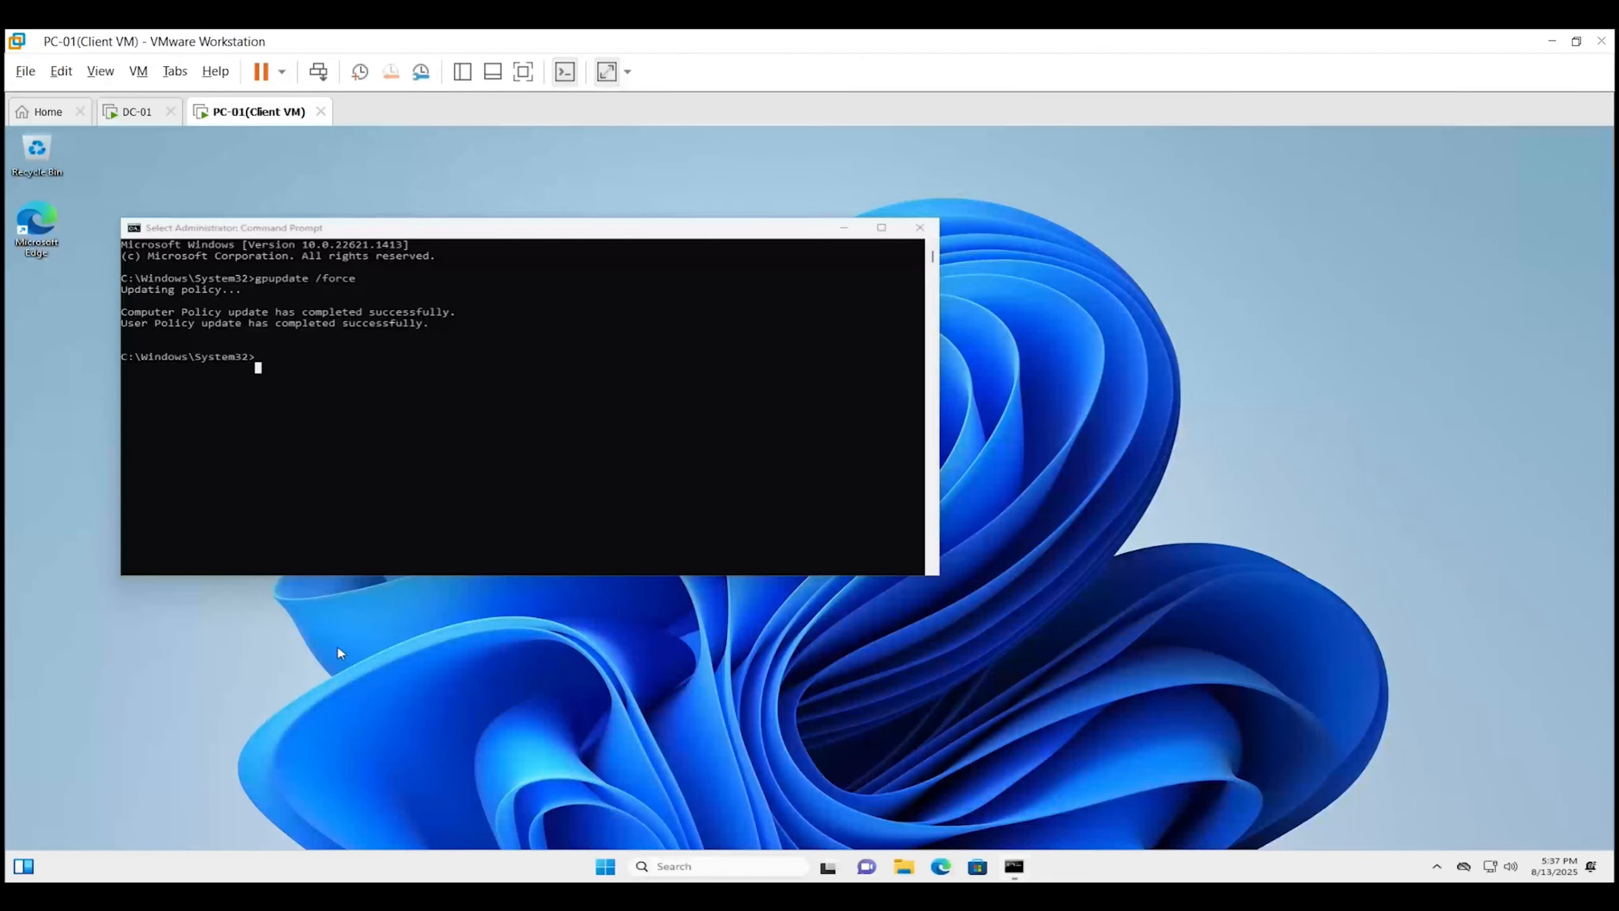
key("super+r")
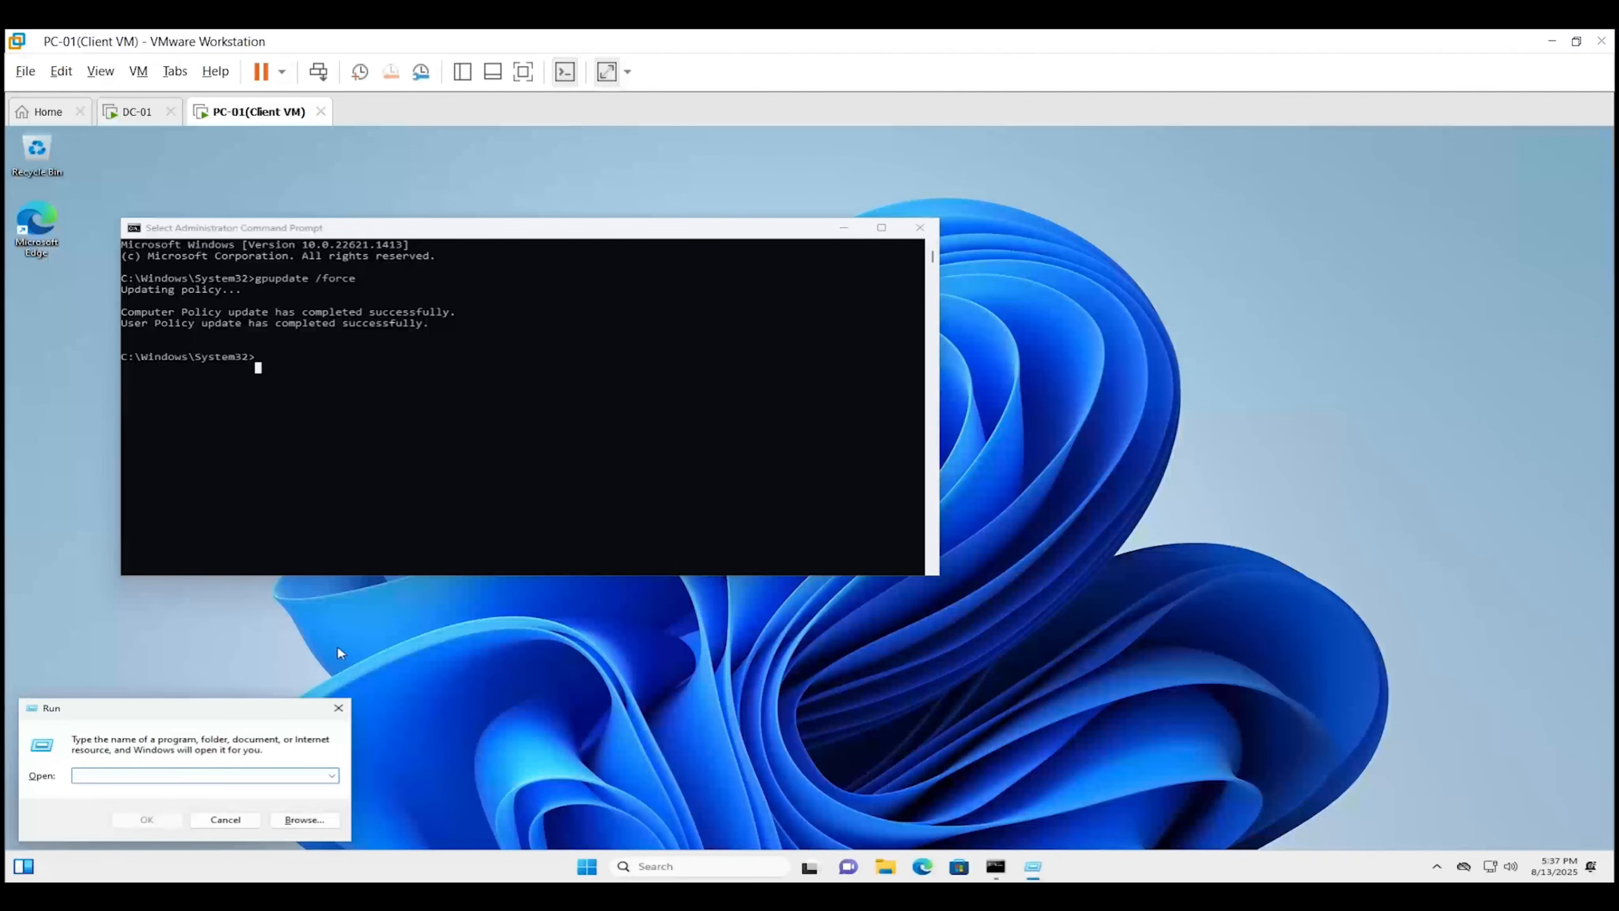
type("mstsc")
key("Return")
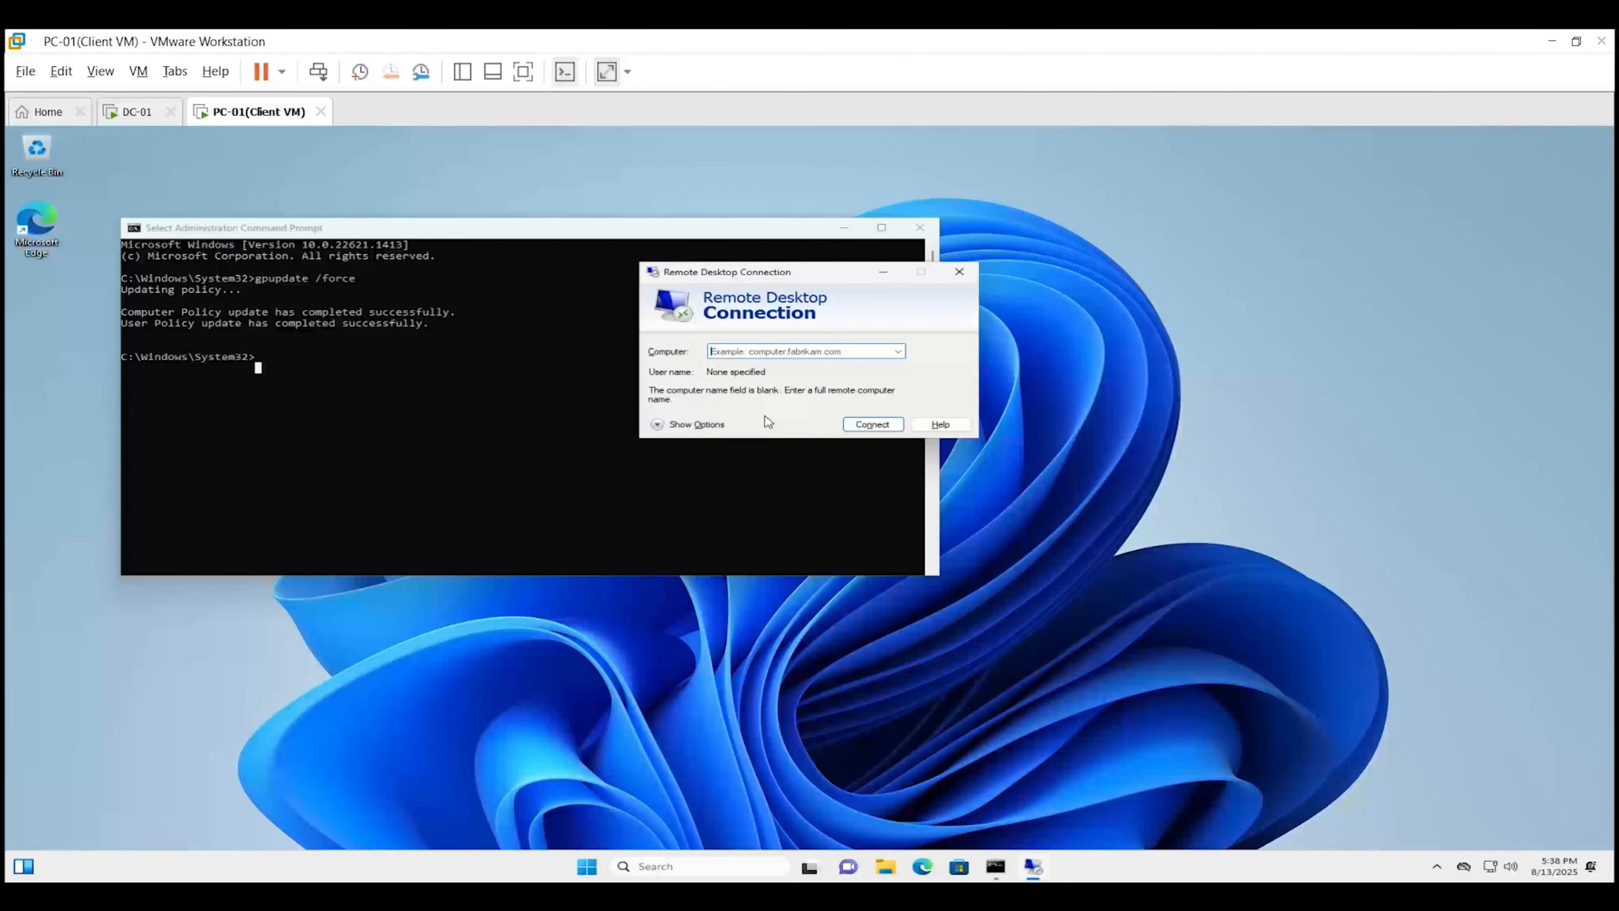
Connect to DC-01.digitalitlab.local and authenticate with the RDP user's password.
left_click(766, 354)
type("DC")
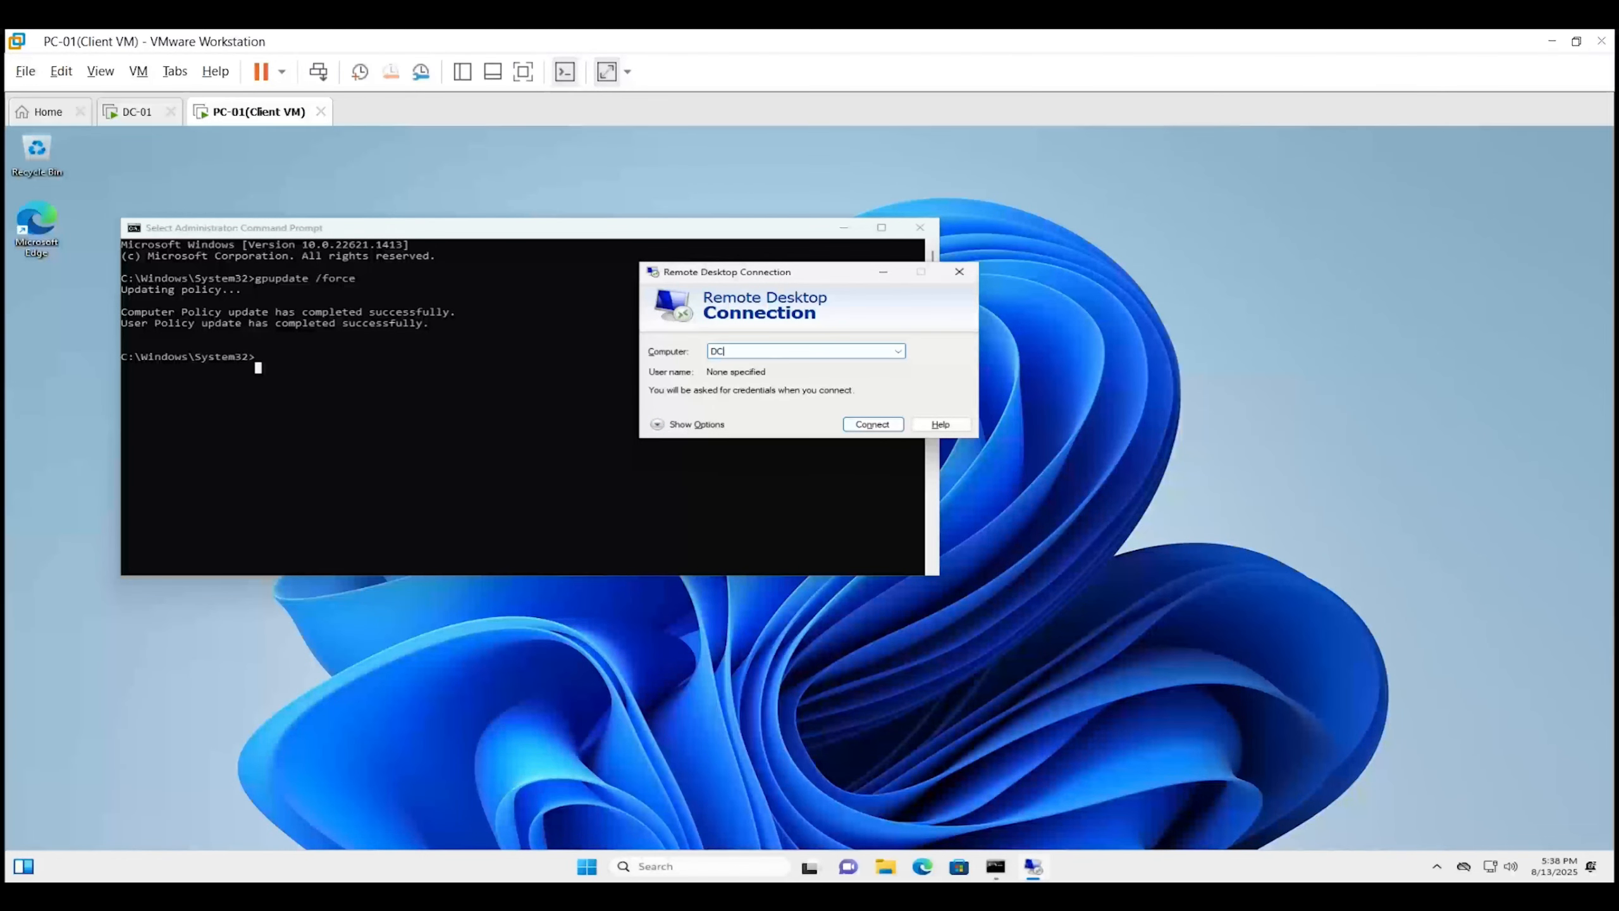
type("-01.digitalitlab.local")
left_click(869, 426)
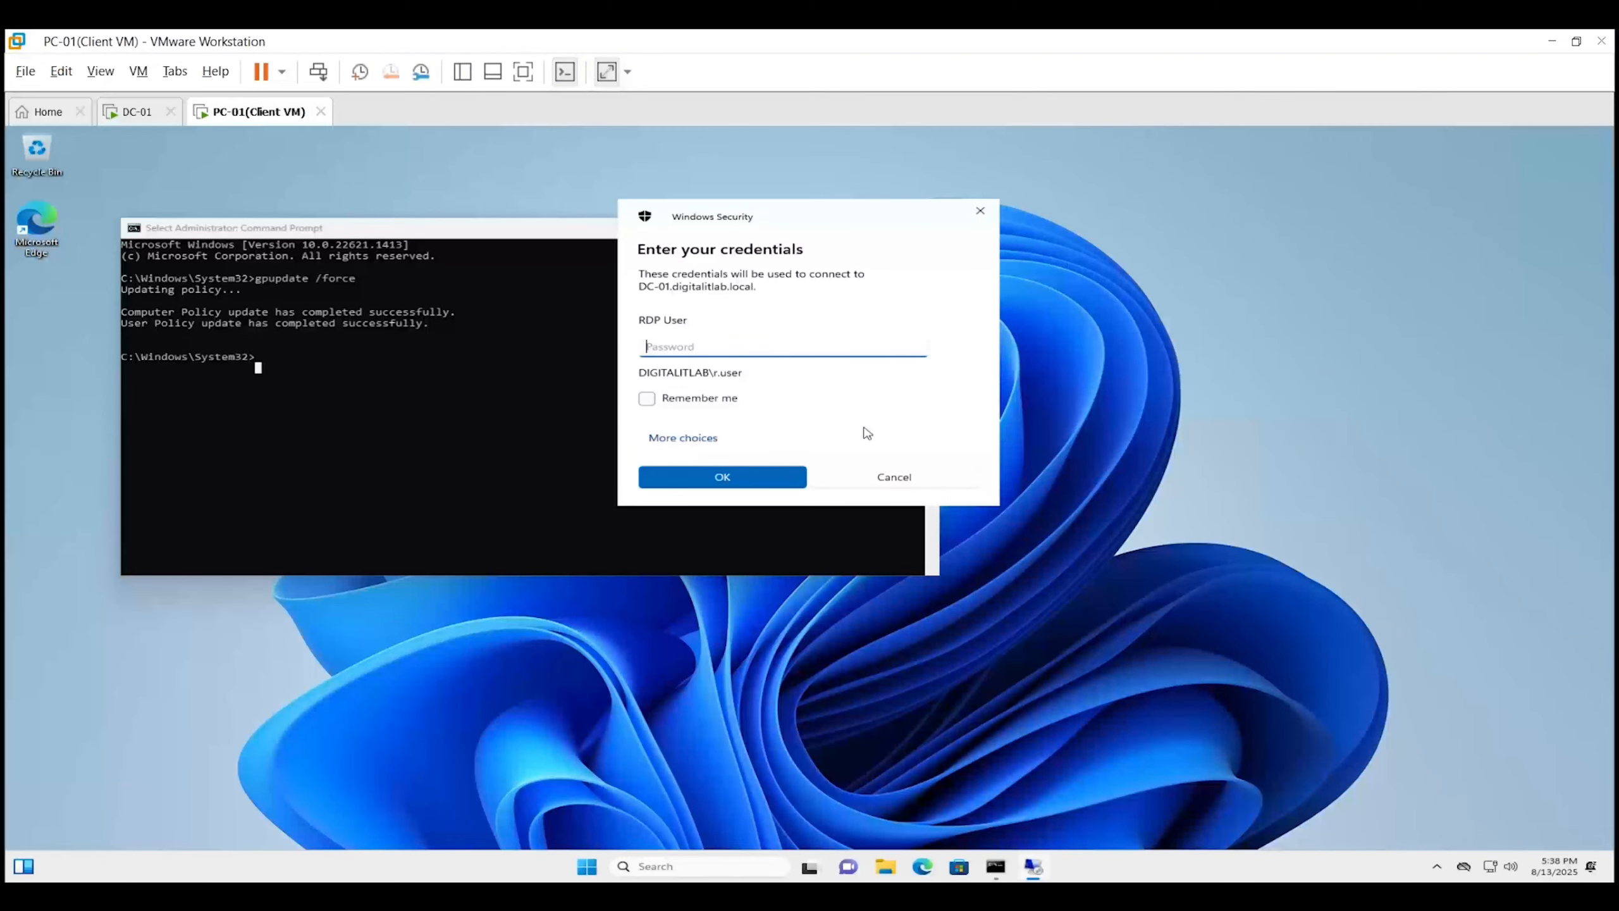
type("Password123")
left_click(783, 479)
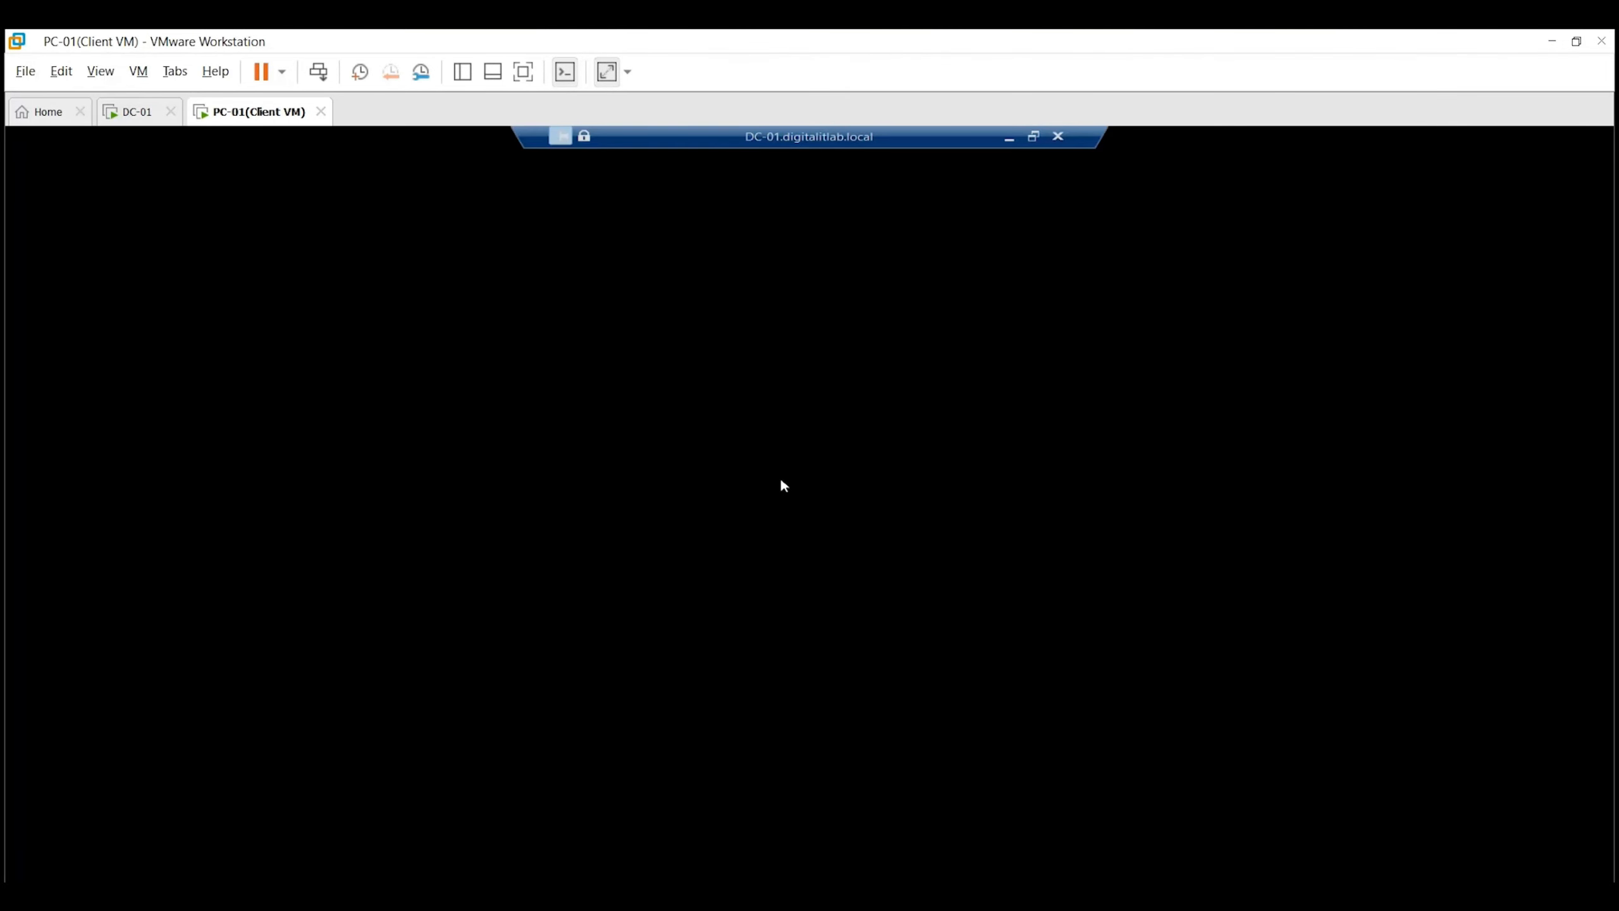